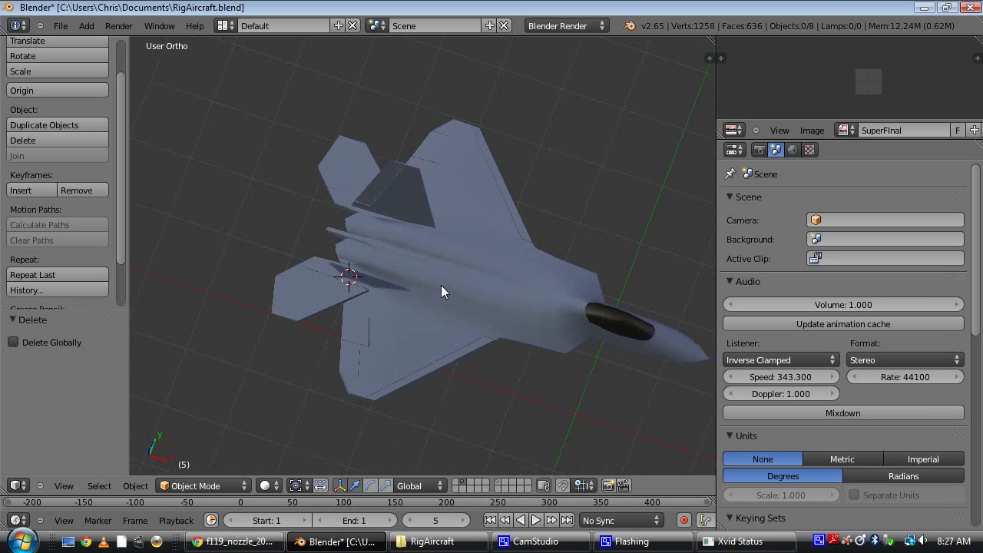
Examine the complete F-22 aircraft model from the front, side and rear
{"action": "mouse_move", "coordinate": [470, 297]}
{"action": "middle_mouse_down"}
{"action": "mouse_move", "coordinate": [435, 291]}
{"action": "mouse_move", "coordinate": [458, 290]}
{"action": "middle_mouse_up"}
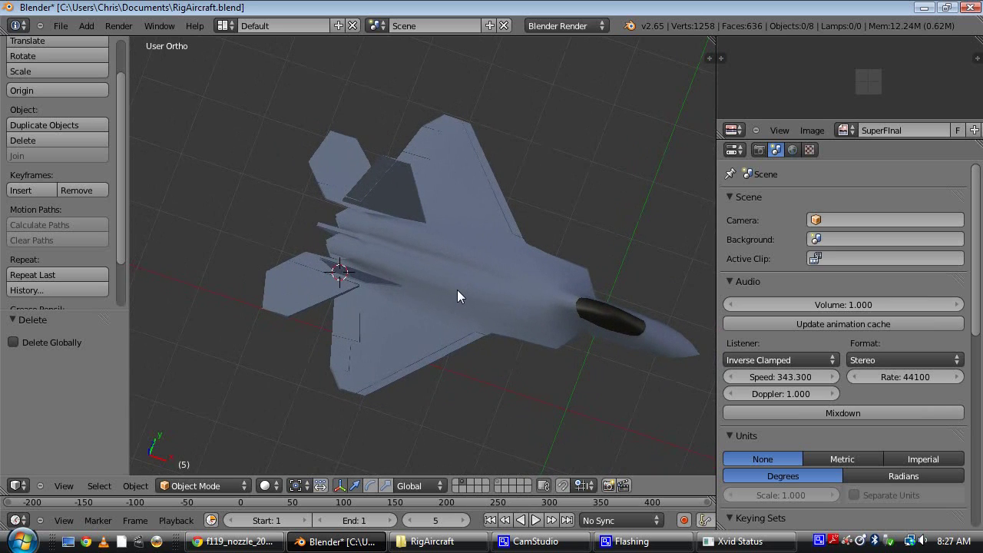
{"action": "right_click", "coordinate": [413, 187]}
{"action": "middle_click_drag", "start_coordinate": [481, 295], "coordinate": [478, 266]}
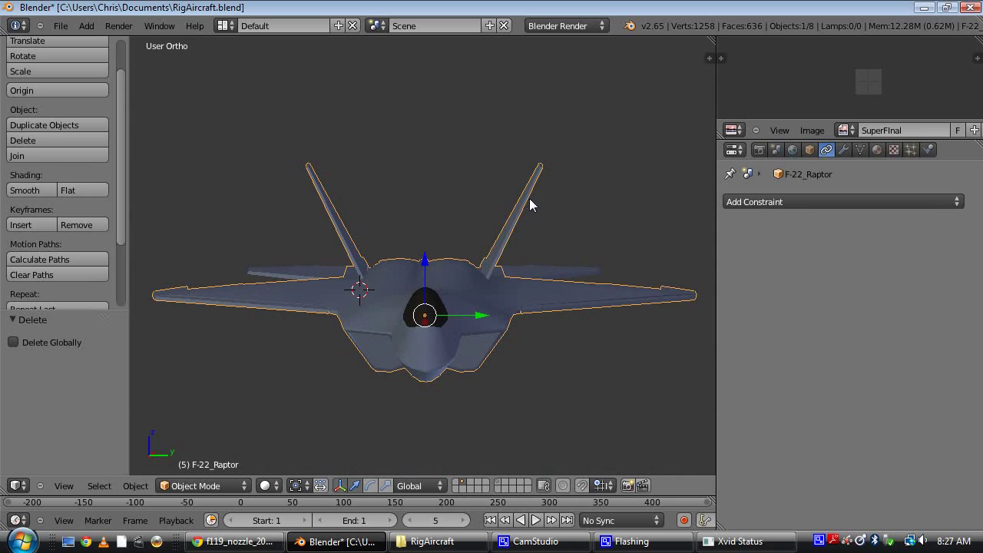
{"action": "middle_click_drag", "start_coordinate": [511, 283], "coordinate": [508, 270]}
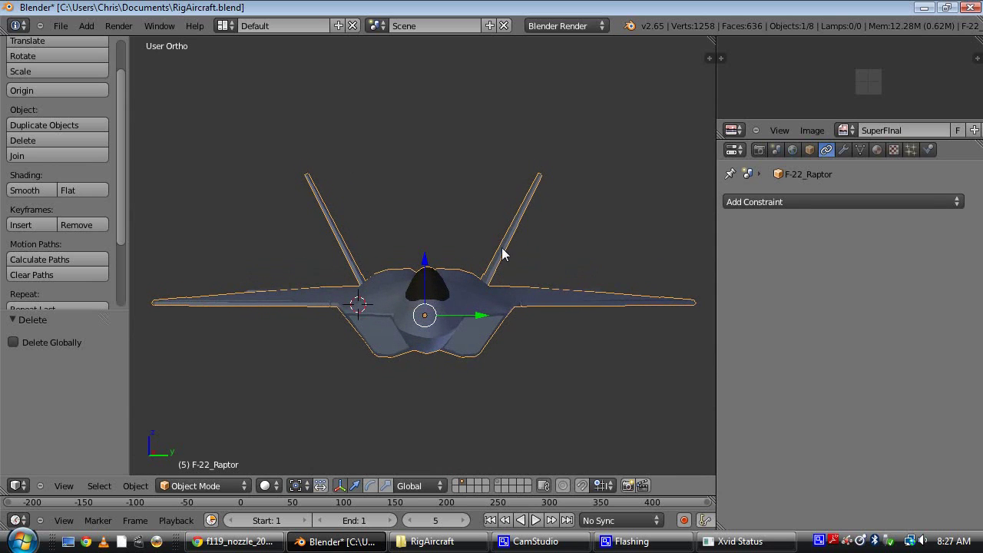
{"action": "middle_click_drag", "start_coordinate": [517, 232], "coordinate": [434, 240]}
{"action": "middle_click_drag", "start_coordinate": [263, 261], "coordinate": [397, 212], "text": "shift"}
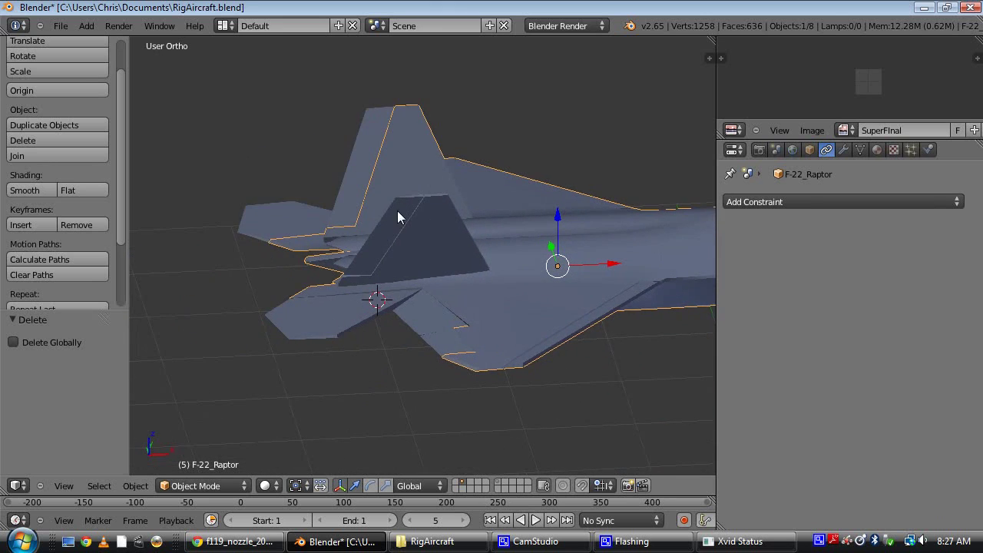
{"action": "middle_click_drag", "start_coordinate": [422, 269], "coordinate": [451, 317]}
{"action": "middle_click_drag", "start_coordinate": [355, 336], "coordinate": [530, 328]}
{"action": "key", "text": "a"}
{"action": "scroll", "coordinate": [463, 314], "scroll_direction": "down", "scroll_amount": 2}
{"action": "scroll", "coordinate": [525, 287], "scroll_direction": "up", "scroll_amount": 1}
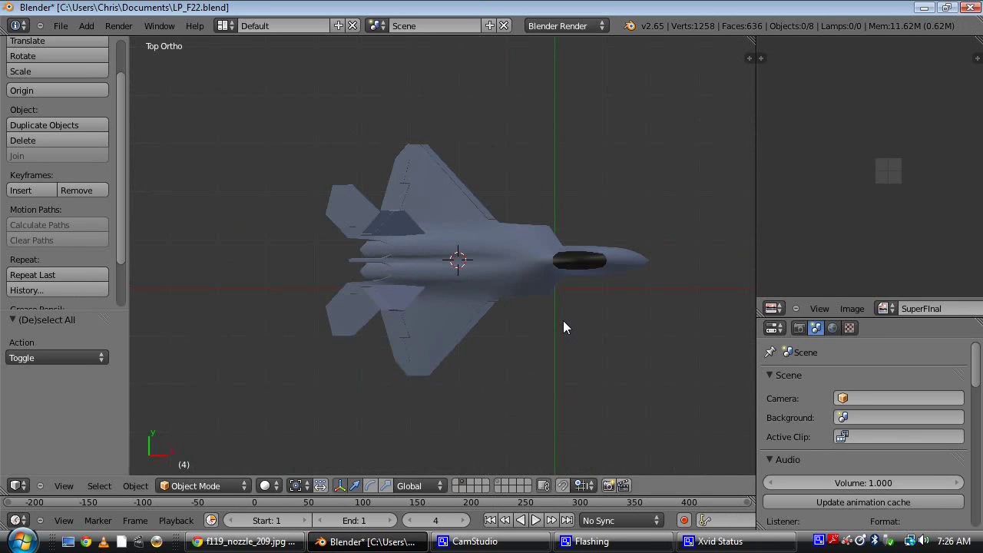
Hide the F-22_Raptor body so only the separate control surfaces remain in view
{"action": "scroll", "coordinate": [553, 319], "scroll_direction": "up", "scroll_amount": 4}
{"action": "right_click", "coordinate": [554, 319]}
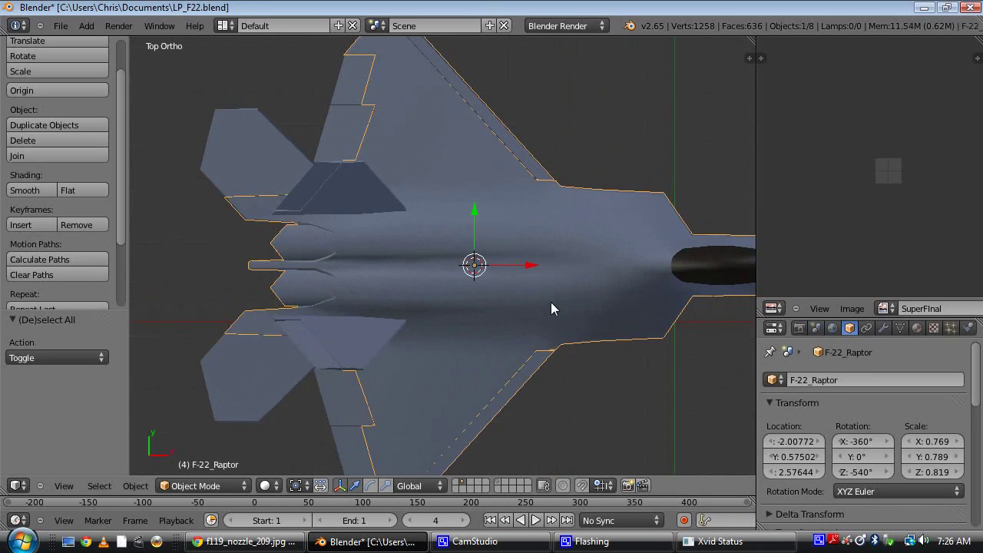
{"action": "middle_click_drag", "start_coordinate": [562, 379], "coordinate": [526, 307], "text": "shift"}
{"action": "key", "text": "Tab"}
{"action": "key", "text": "Tab"}
{"action": "scroll", "coordinate": [388, 188], "scroll_direction": "down", "scroll_amount": 3}
{"action": "middle_click_drag", "start_coordinate": [293, 258], "coordinate": [441, 300]}
{"action": "middle_click_drag", "start_coordinate": [382, 292], "coordinate": [527, 274], "text": "shift"}
{"action": "scroll", "coordinate": [448, 249], "scroll_direction": "up", "scroll_amount": 3}
{"action": "scroll", "coordinate": [418, 198], "scroll_direction": "down", "scroll_amount": 2}
{"action": "key", "text": "h"}
{"action": "scroll", "coordinate": [436, 257], "scroll_direction": "up", "scroll_amount": 2}
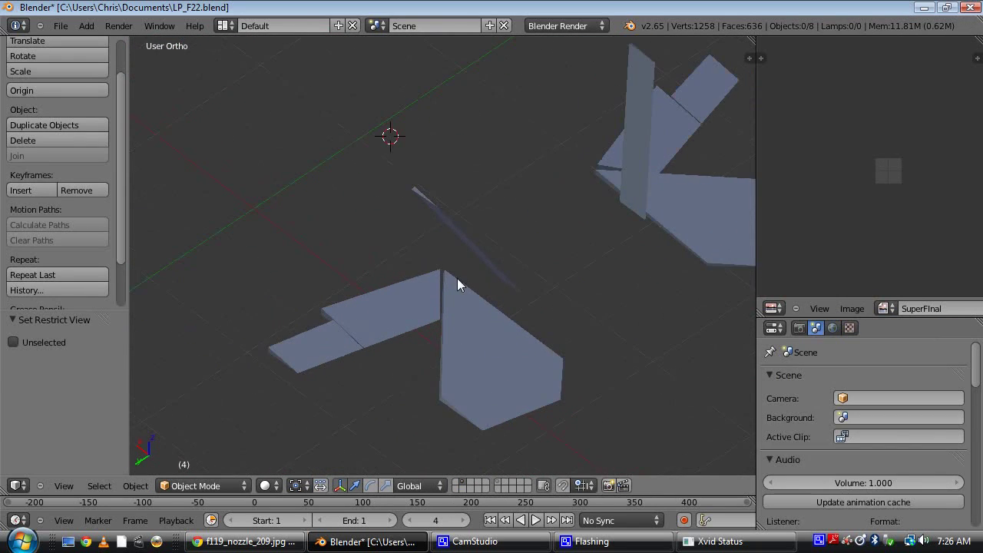
Select the vertical stabilizer surfaces and the ailerons one by one to examine them as separate objects
{"action": "right_click", "coordinate": [461, 288]}
{"action": "middle_click_drag", "start_coordinate": [461, 289], "coordinate": [555, 231]}
{"action": "right_click", "coordinate": [551, 223]}
{"action": "middle_click_drag", "start_coordinate": [480, 217], "coordinate": [599, 252]}
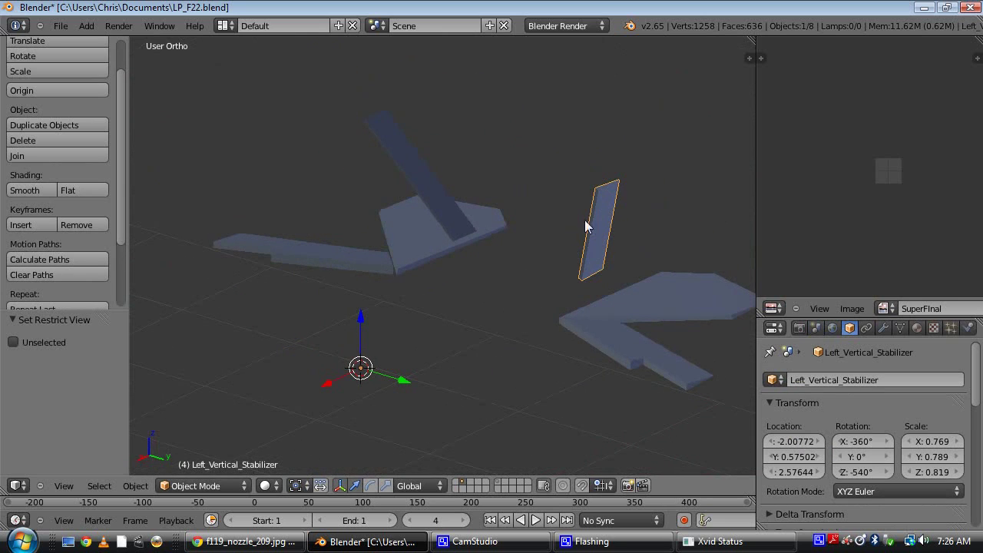
{"action": "right_click", "coordinate": [422, 161]}
{"action": "right_click", "coordinate": [614, 222]}
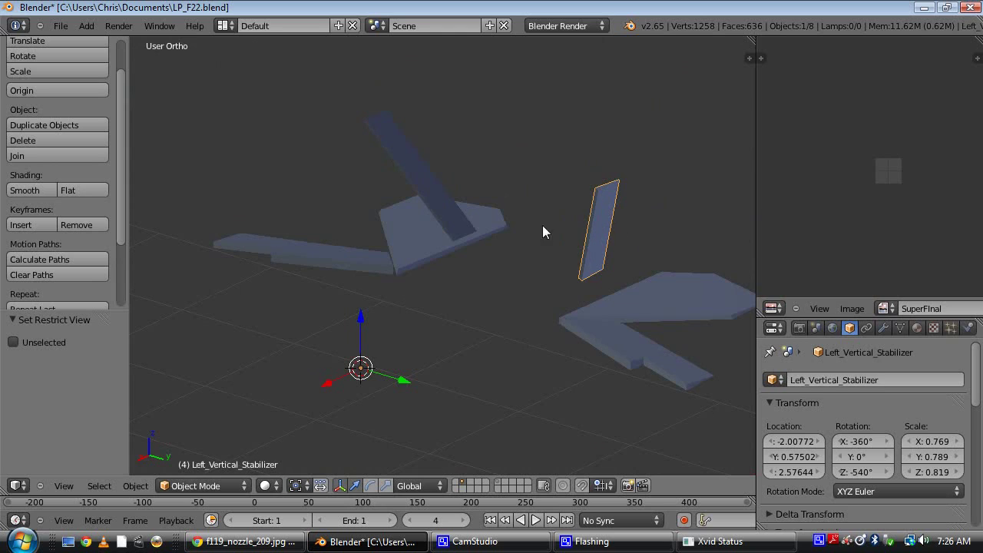
{"action": "right_click", "coordinate": [660, 360]}
{"action": "middle_click_drag", "start_coordinate": [660, 361], "coordinate": [397, 289]}
{"action": "right_click", "coordinate": [317, 253]}
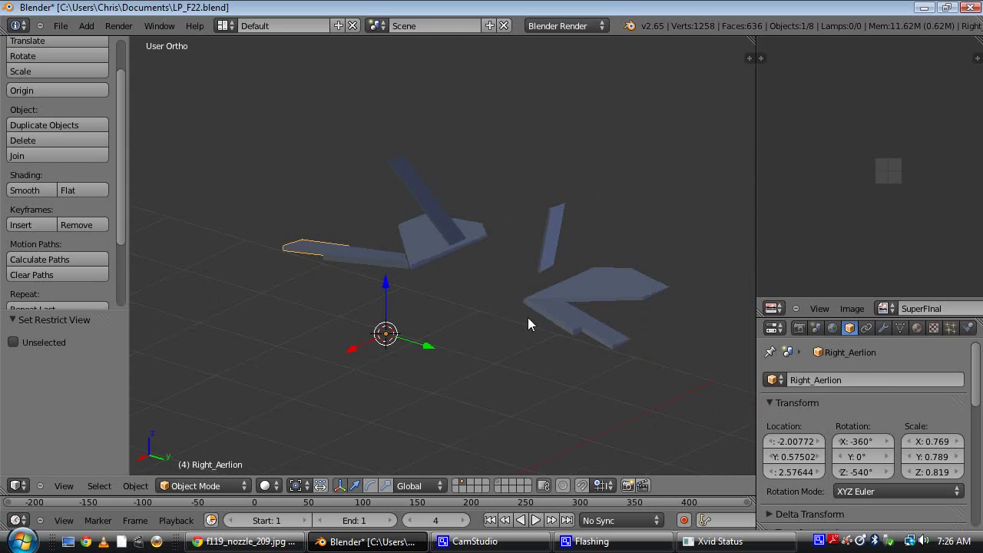
{"action": "right_click", "coordinate": [606, 338]}
{"action": "middle_click_drag", "start_coordinate": [533, 331], "coordinate": [563, 315]}
Select the Horizontal_Stabilizers object and examine its mesh in Edit Mode
{"action": "right_click", "coordinate": [575, 290]}
{"action": "right_click", "coordinate": [348, 240]}
{"action": "right_click", "coordinate": [560, 292]}
{"action": "middle_click_drag", "start_coordinate": [560, 292], "coordinate": [540, 259]}
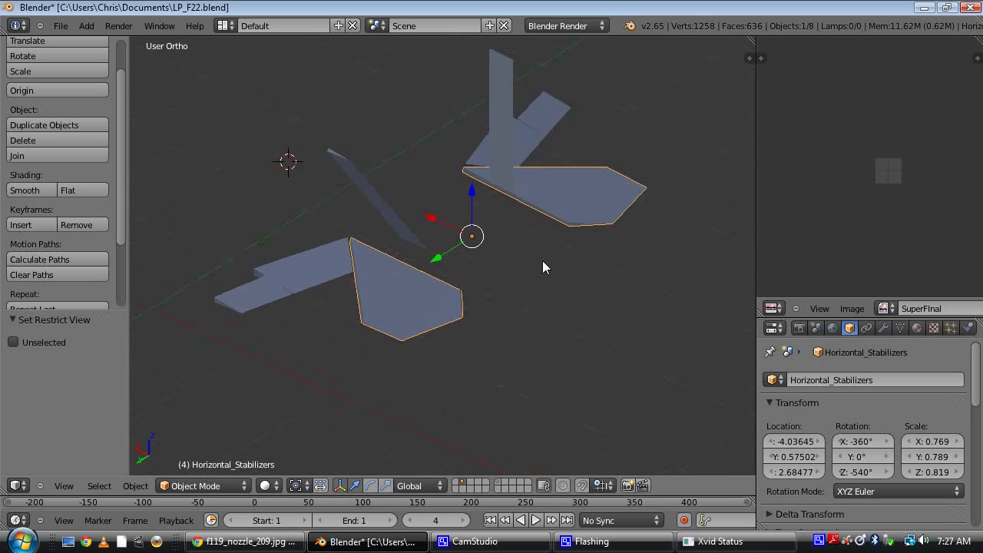
{"action": "scroll", "coordinate": [543, 261], "scroll_direction": "up", "scroll_amount": 3}
{"action": "key", "text": "Tab"}
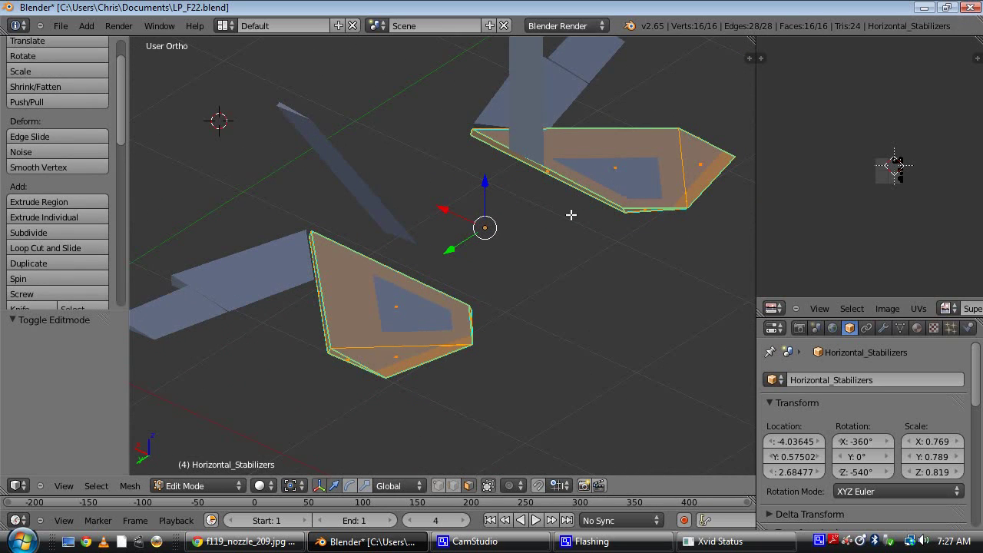
{"action": "key", "text": "Tab"}
{"action": "scroll", "coordinate": [553, 254], "scroll_direction": "down", "scroll_amount": 3}
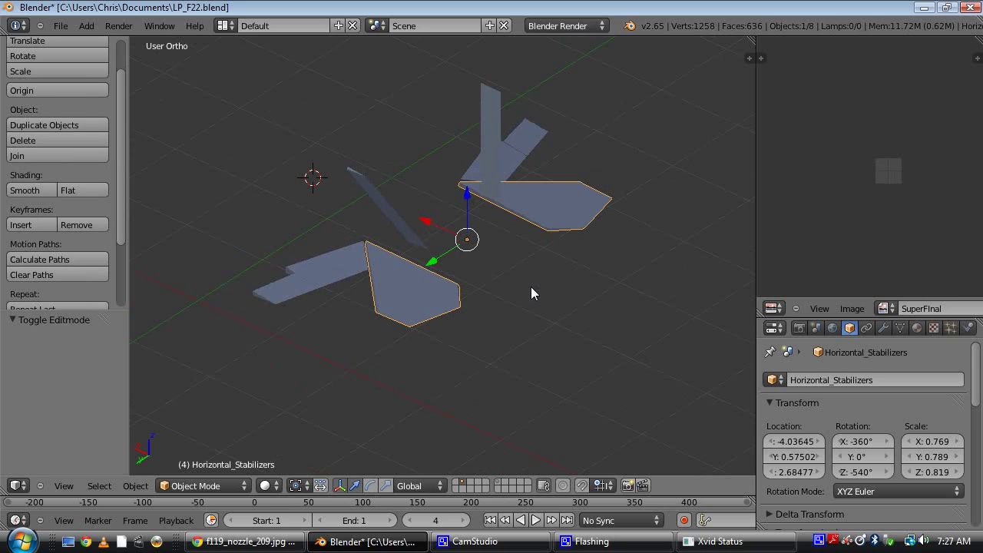
Unhide the aircraft body and deselect everything
{"action": "key", "text": "alt+h"}
{"action": "key", "text": "a"}
{"action": "middle_click_drag", "start_coordinate": [431, 214], "coordinate": [499, 327]}
{"action": "middle_click_drag", "start_coordinate": [558, 400], "coordinate": [498, 335]}
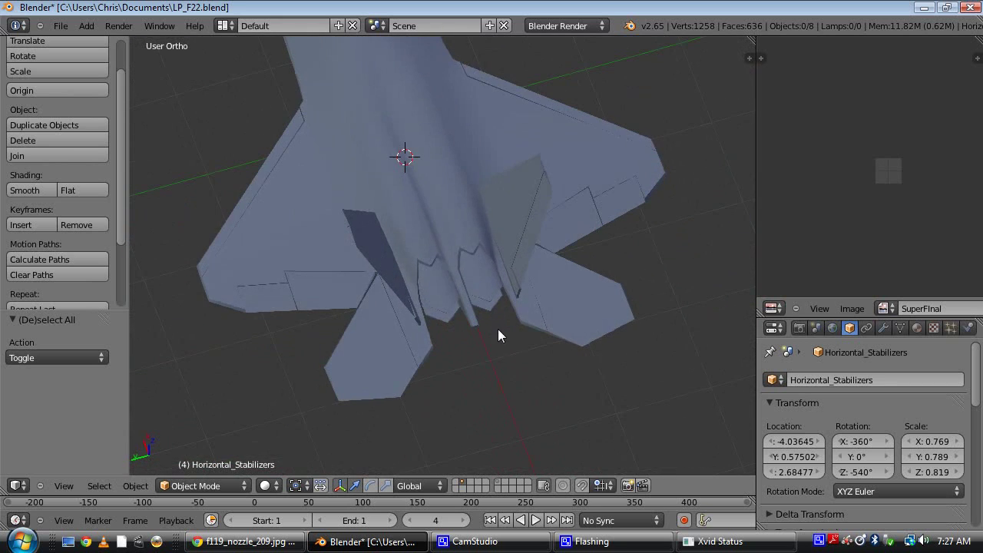
Select the horizontal stabilizers and the trailing-edge wing surfaces in turn to examine them on the complete aircraft
{"action": "right_click", "coordinate": [377, 356]}
{"action": "right_click", "coordinate": [635, 198]}
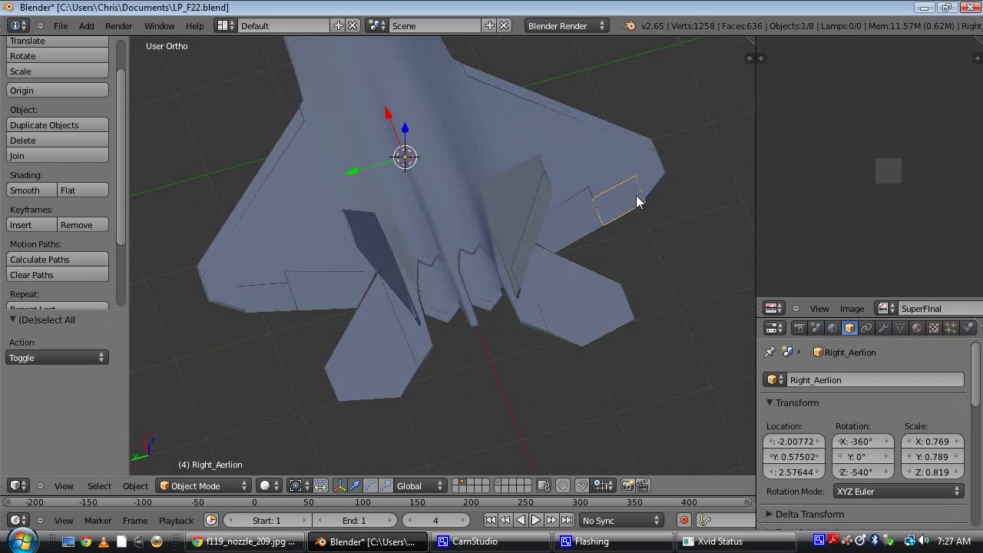
{"action": "right_click", "coordinate": [307, 294]}
{"action": "right_click", "coordinate": [279, 298]}
{"action": "middle_click_drag", "start_coordinate": [336, 354], "coordinate": [487, 325]}
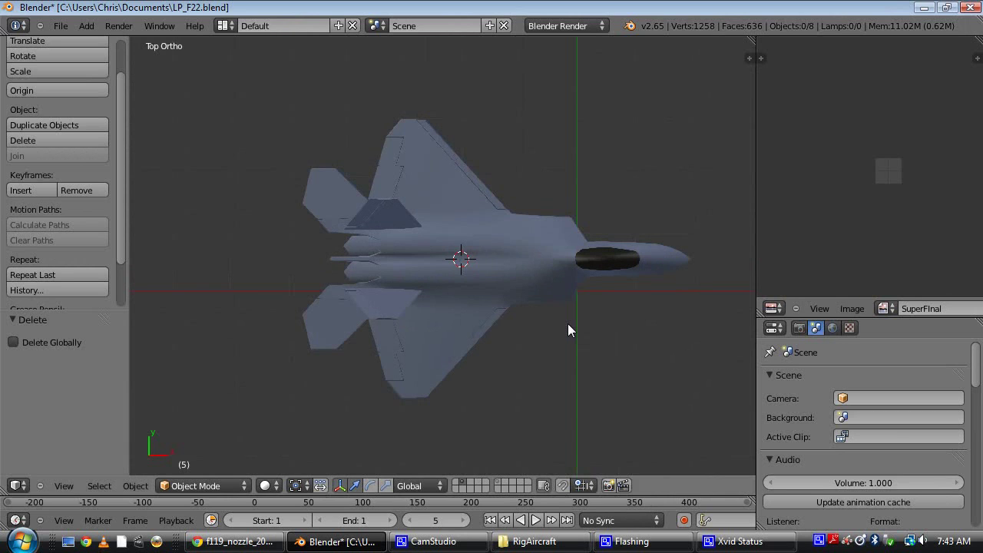
Add a cube empty at the 3D cursor and scale it uniformly to about 2.324
{"action": "key", "text": "shift+a"}
{"action": "mouse_move", "coordinate": [569, 326]}
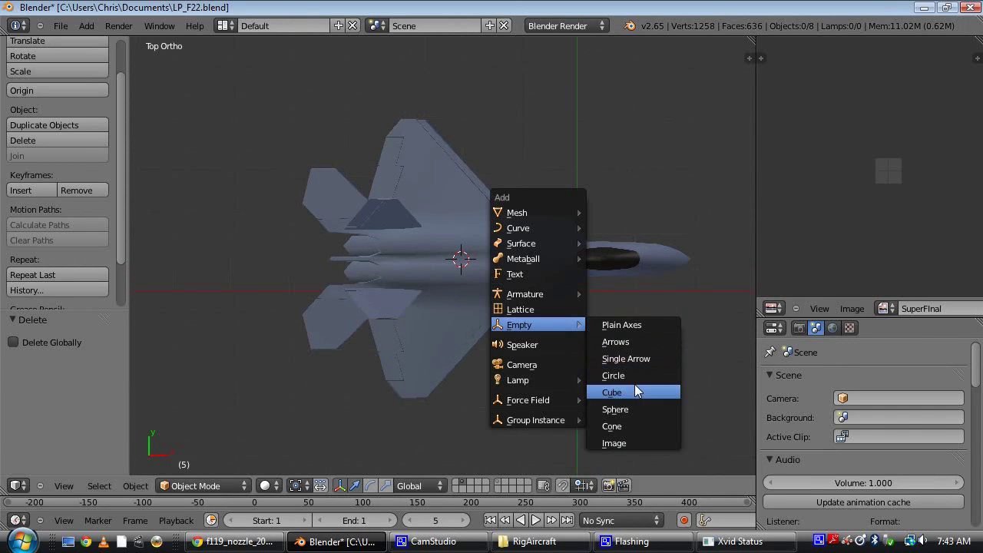
{"action": "left_click", "coordinate": [627, 393]}
{"action": "key", "text": "s"}
{"action": "left_click", "coordinate": [546, 304]}
Stretch the cube empty around the aircraft to a scale of about 4.133 along X and 2.506 along Y
{"action": "key", "text": "s"}
{"action": "key", "text": "x"}
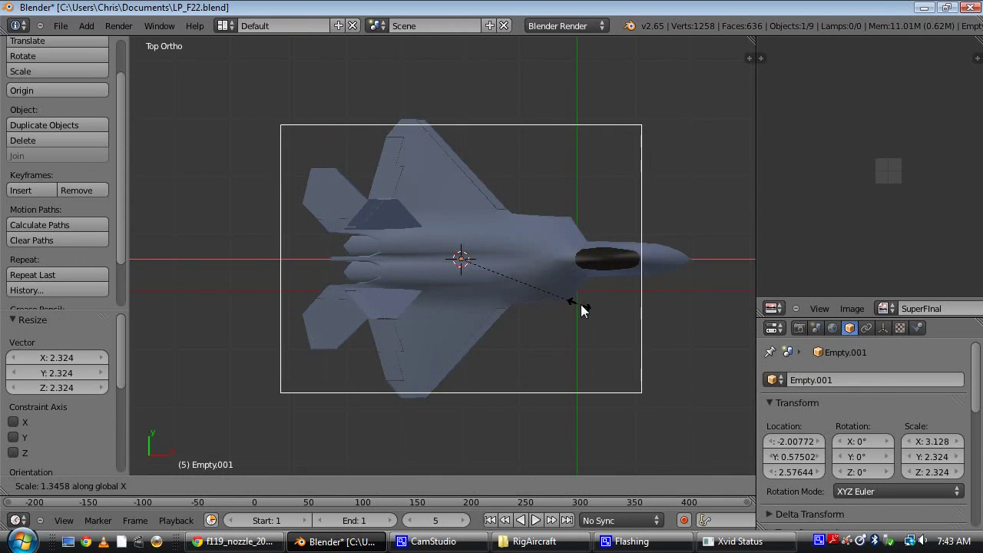
{"action": "left_click", "coordinate": [627, 333]}
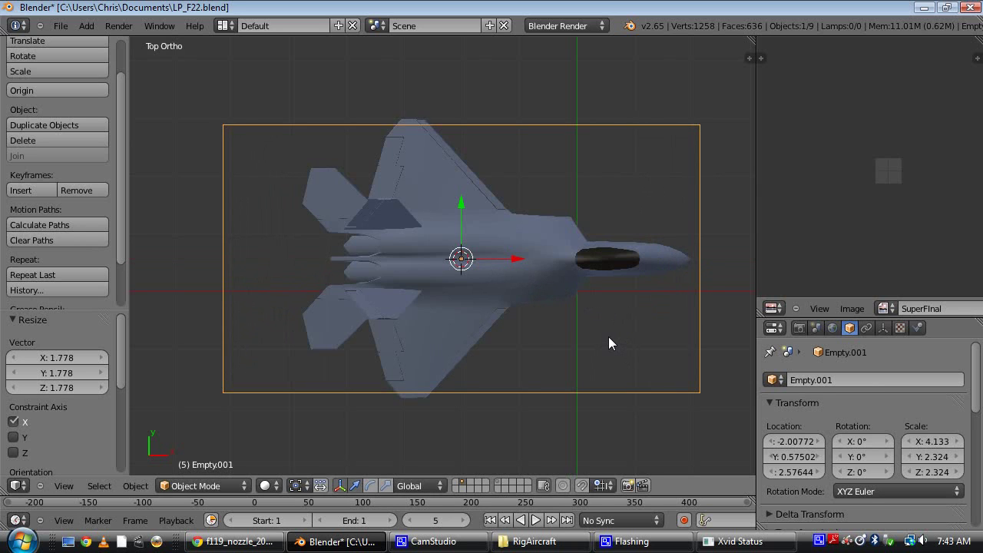
{"action": "key", "text": "s"}
{"action": "key", "text": "y"}
{"action": "left_click", "coordinate": [621, 339]}
Flatten the cube empty to a Z scale of about 1.664 and raise it about 0.160 along Z
{"action": "middle_click_drag", "start_coordinate": [621, 340], "coordinate": [438, 192]}
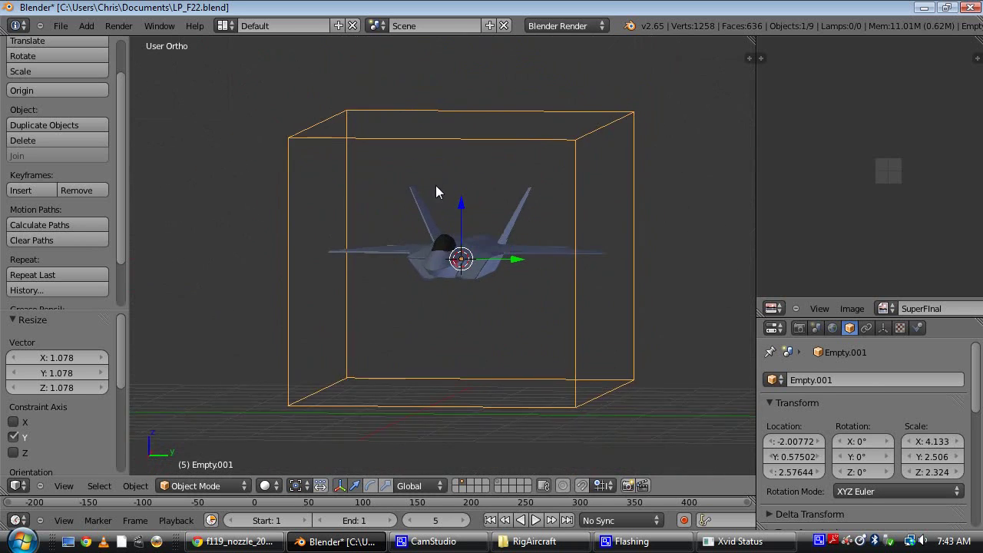
{"action": "key", "text": "s"}
{"action": "key", "text": "z"}
{"action": "left_click", "coordinate": [527, 248]}
{"action": "middle_click_drag", "start_coordinate": [527, 248], "coordinate": [538, 277]}
{"action": "key", "text": "g"}
{"action": "key", "text": "z"}
{"action": "left_click", "coordinate": [468, 191]}
Rename the cube empty as F22_Model
{"action": "left_click", "coordinate": [889, 380]}
{"action": "type", "text": "F"}
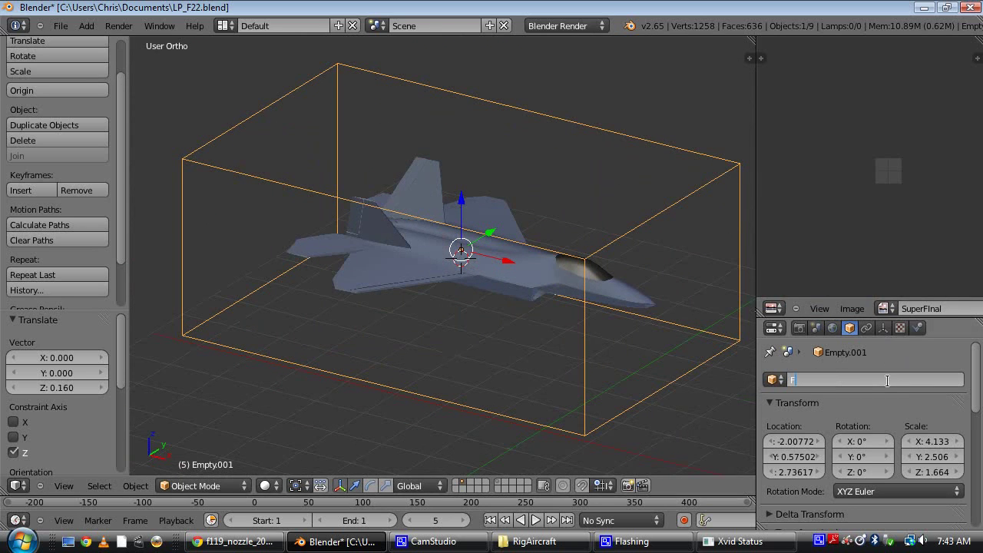
{"action": "type", "text": "22_Model"}
{"action": "key", "text": "Return"}
Add a sphere empty at the 3D cursor and scale it uniformly to about 1.761
{"action": "middle_click_drag", "start_coordinate": [362, 282], "coordinate": [455, 295]}
{"action": "key", "text": "KP_7"}
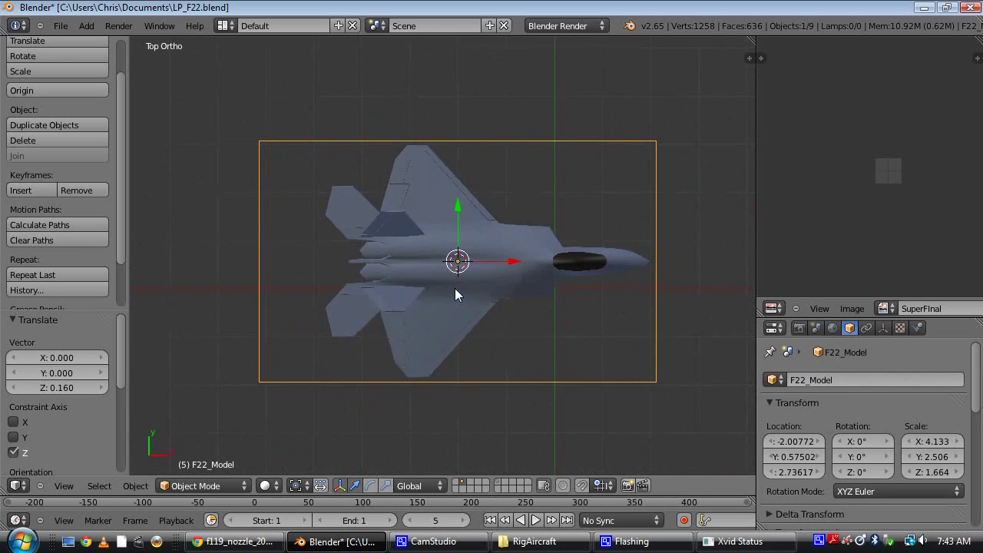
{"action": "key", "text": "shift+a"}
{"action": "mouse_move", "coordinate": [454, 289]}
{"action": "left_click", "coordinate": [524, 372]}
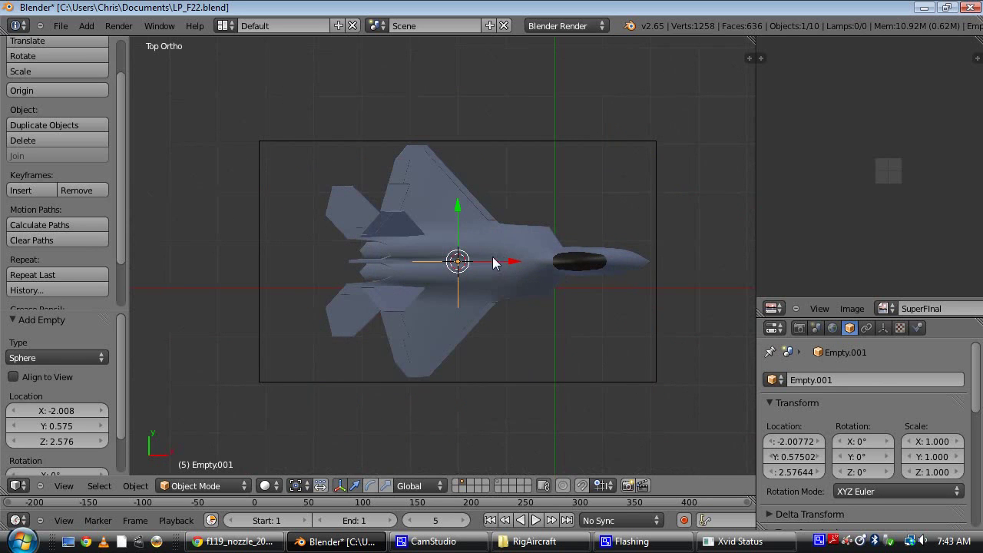
{"action": "key", "text": "s"}
{"action": "left_click", "coordinate": [516, 293]}
{"action": "middle_click_drag", "start_coordinate": [543, 325], "coordinate": [436, 161]}
{"action": "key", "text": "s"}
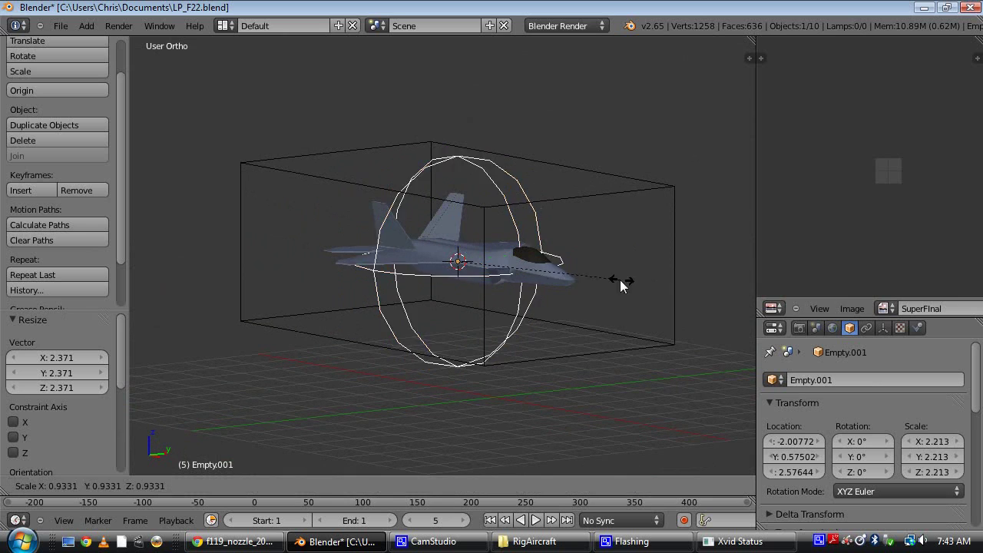
{"action": "left_click", "coordinate": [588, 272]}
{"action": "middle_click_drag", "start_coordinate": [589, 272], "coordinate": [550, 353]}
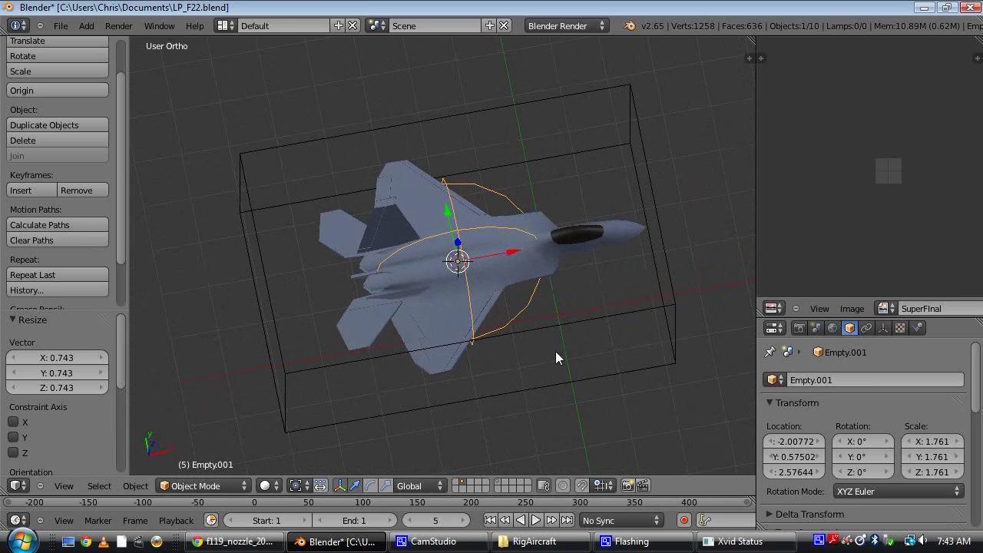
Rename the sphere empty as Rig_Controller
{"action": "left_click", "coordinate": [879, 380]}
{"action": "type", "text": "Rig"}
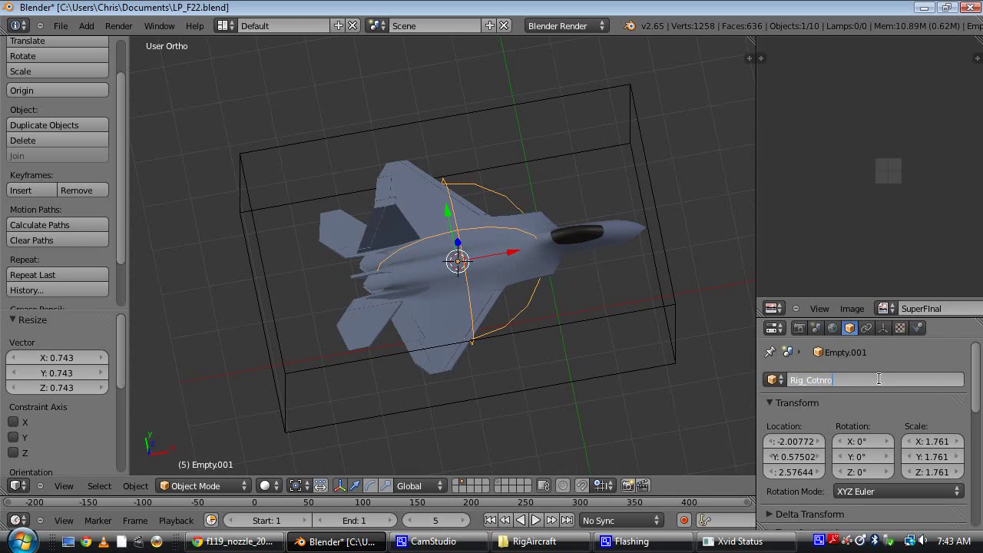
{"action": "type", "text": "_Controller"}
{"action": "key", "text": "Return"}
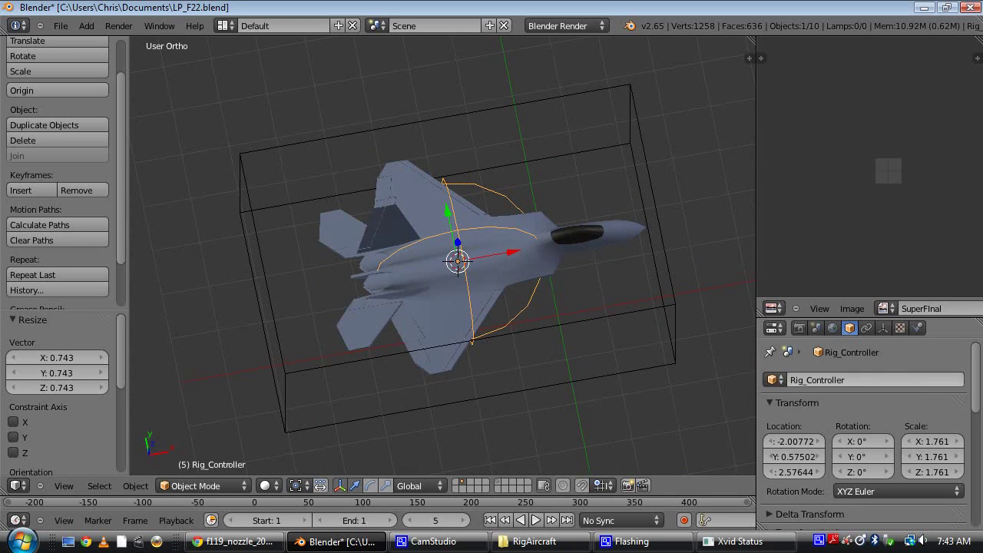
Add a plain axes empty, move it about -2.522 along X behind the engine nozzles, and scale it to about 0.204
{"action": "key", "text": "KP_7"}
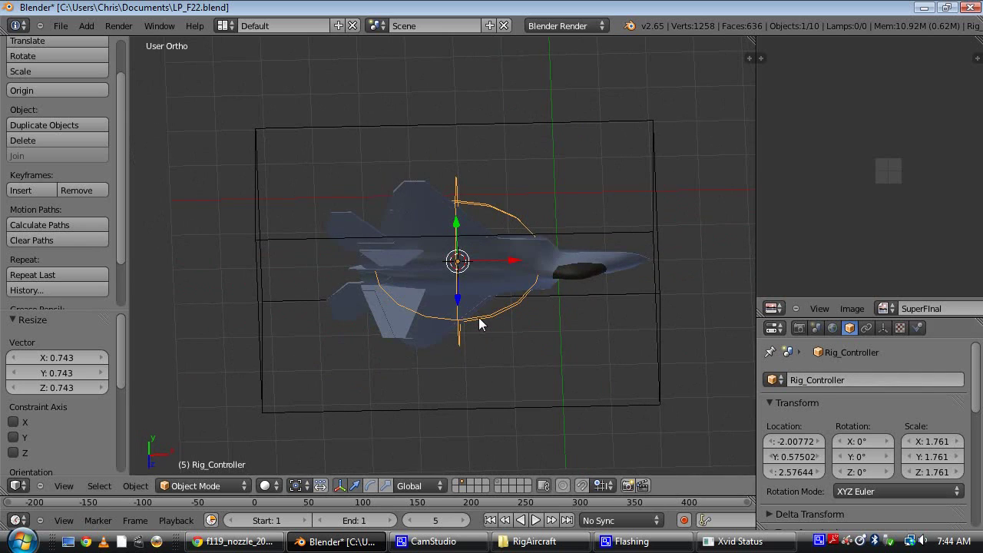
{"action": "key", "text": "shift+a"}
{"action": "mouse_move", "coordinate": [478, 318]}
{"action": "left_click", "coordinate": [542, 322]}
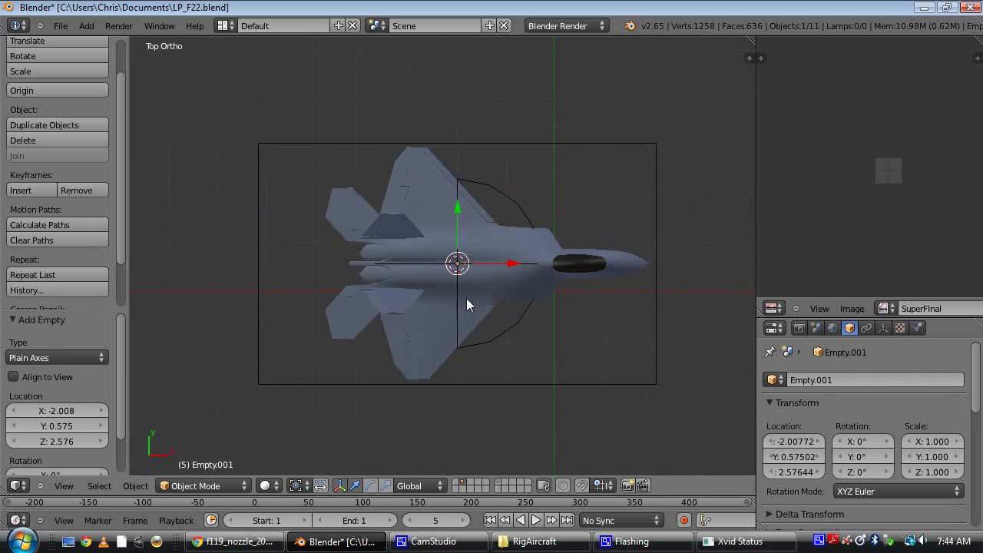
{"action": "middle_click_drag", "start_coordinate": [508, 271], "coordinate": [603, 270], "text": "shift"}
{"action": "key", "text": "g"}
{"action": "key", "text": "x"}
{"action": "left_click", "coordinate": [476, 270]}
{"action": "scroll", "coordinate": [499, 280], "scroll_direction": "up", "scroll_amount": 4}
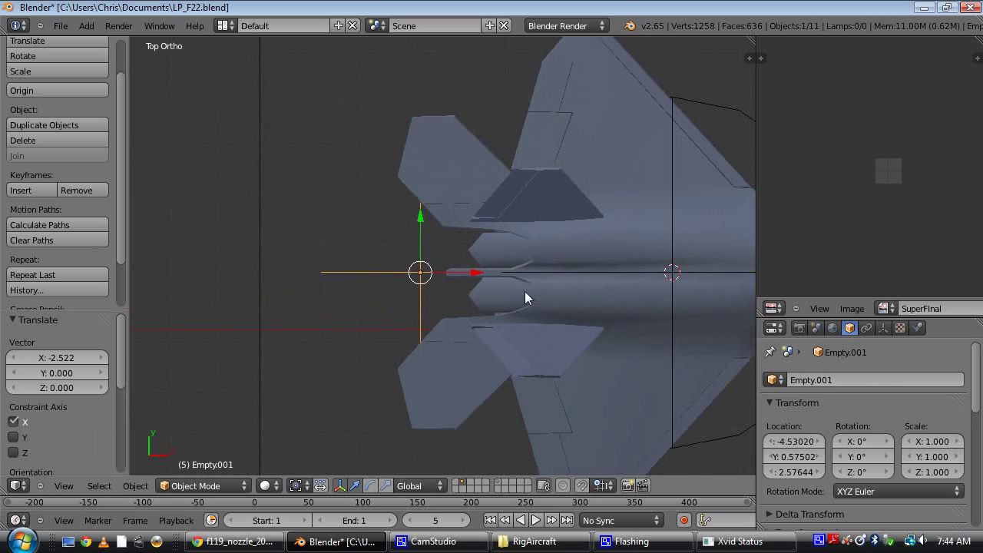
{"action": "key", "text": "s"}
{"action": "left_click", "coordinate": [453, 265]}
Duplicate the small plain axes empty and move the copy about -0.916 along X, further behind the aircraft
{"action": "key", "text": "shift+d"}
{"action": "left_click", "coordinate": [483, 268]}
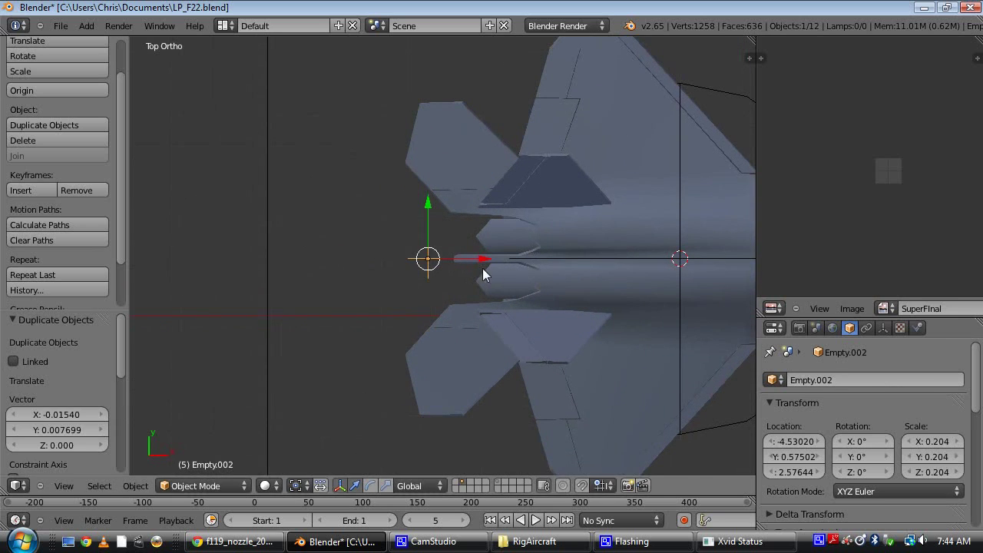
{"action": "key", "text": "g"}
{"action": "key", "text": "x"}
{"action": "left_click", "coordinate": [392, 262]}
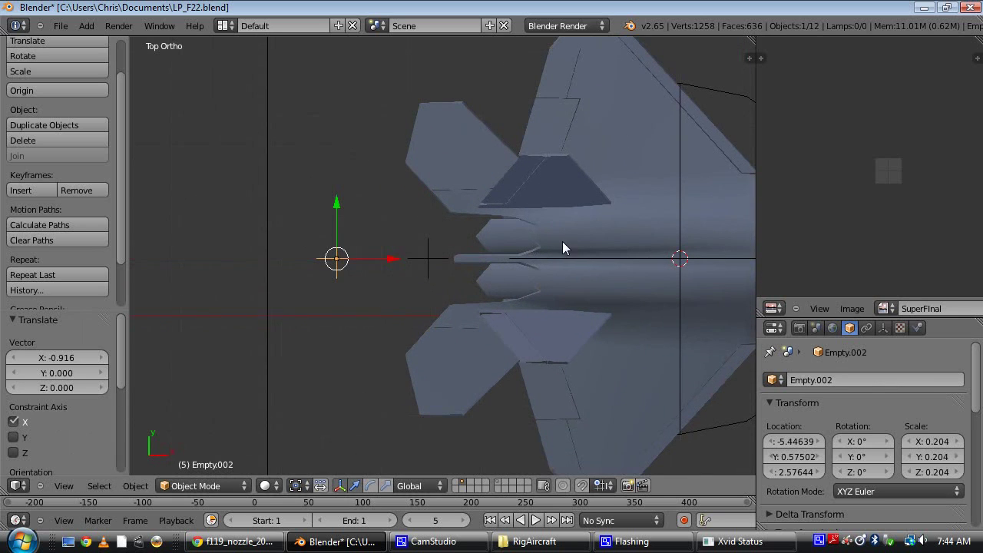
Rename the plain axes empty nearest the tail as Base
{"action": "right_click", "coordinate": [436, 265]}
{"action": "left_click", "coordinate": [826, 374]}
{"action": "type", "text": "Ba"}
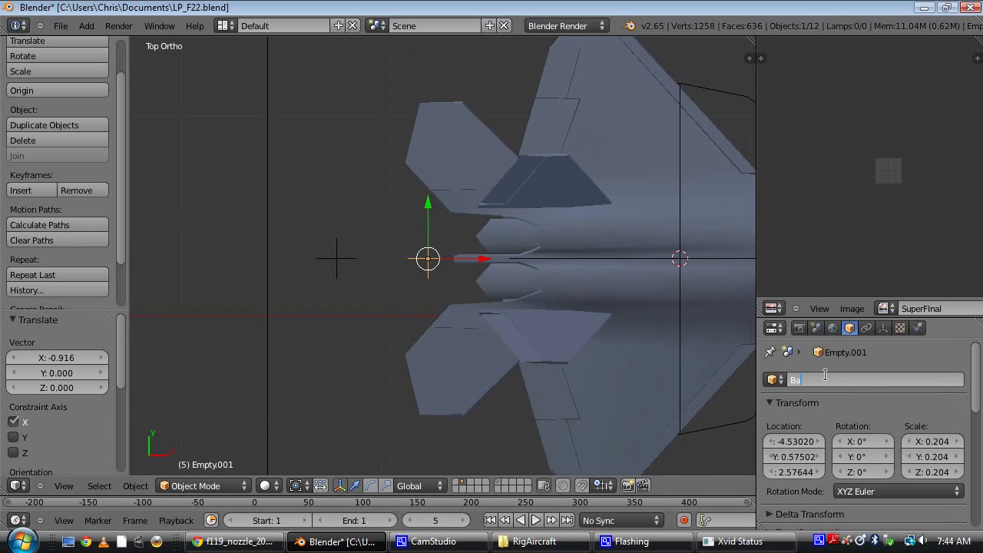
{"action": "type", "text": "se"}
{"action": "key", "text": "Return"}
Rename the plain axes empty farthest behind the aircraft as Target
{"action": "right_click", "coordinate": [337, 259]}
{"action": "left_click", "coordinate": [833, 378]}
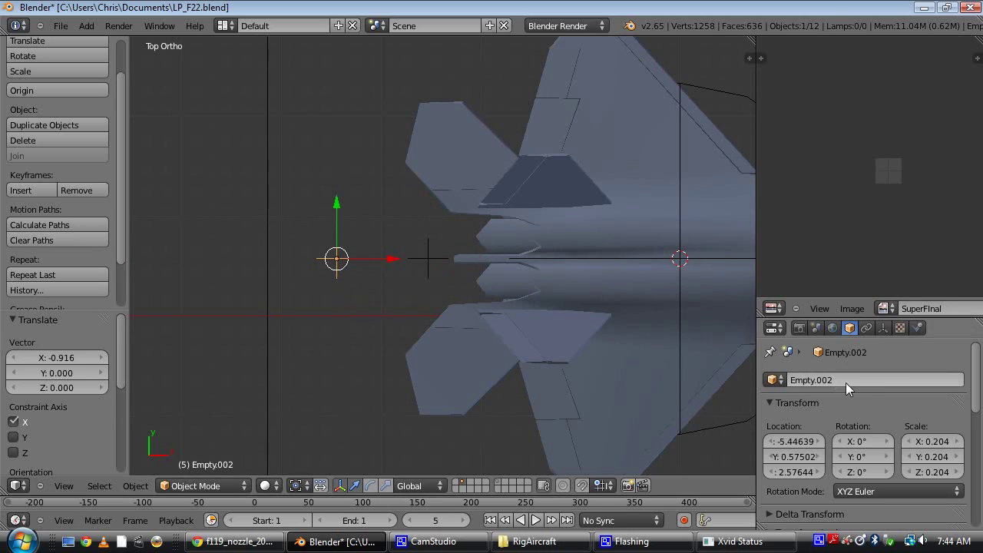
{"action": "type", "text": "Target"}
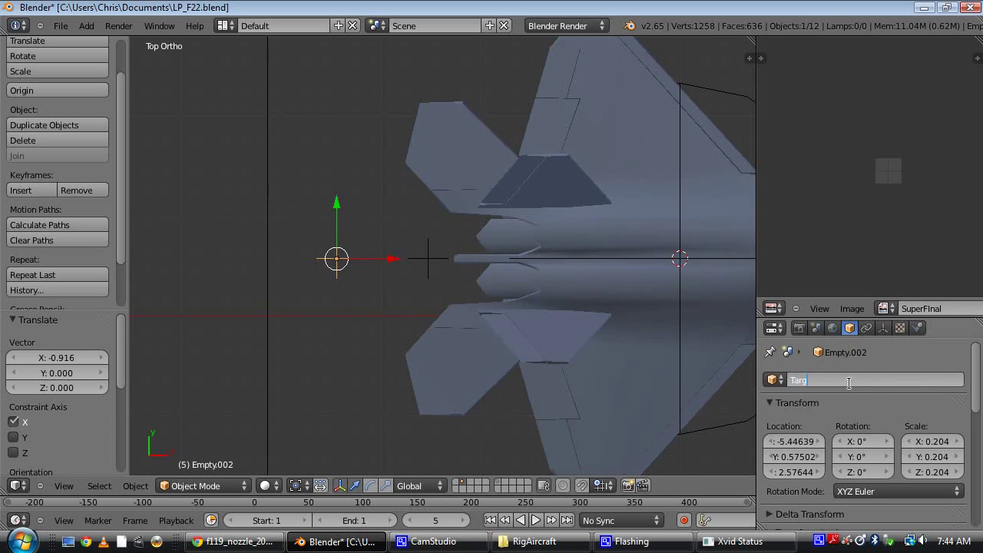
{"action": "key", "text": "Return"}
{"action": "scroll", "coordinate": [612, 289], "scroll_direction": "down", "scroll_amount": 3}
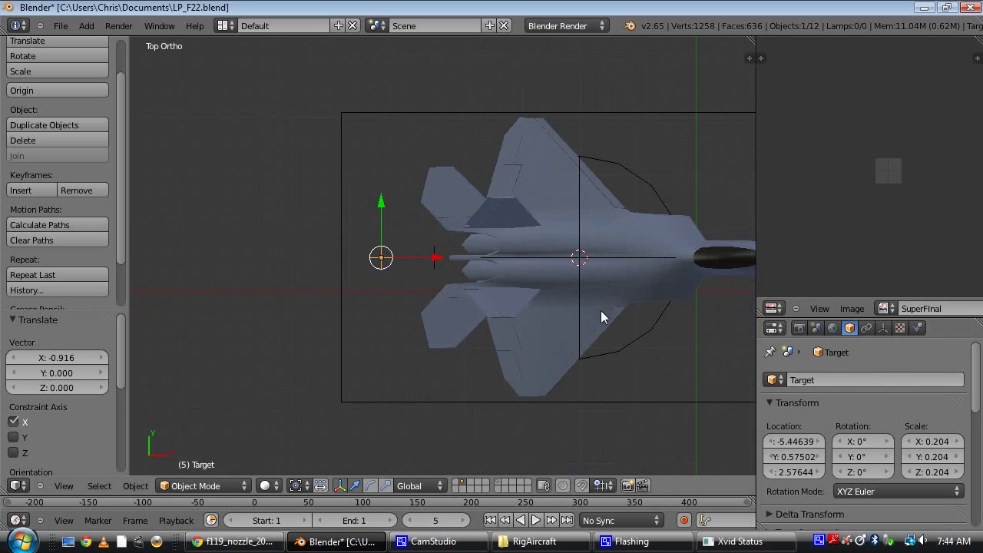
{"action": "mouse_move", "coordinate": [516, 298]}
{"action": "middle_mouse_down"}
{"action": "mouse_move", "coordinate": [533, 349]}
{"action": "mouse_move", "coordinate": [557, 248]}
{"action": "mouse_move", "coordinate": [673, 228]}
{"action": "mouse_move", "coordinate": [502, 257]}
{"action": "mouse_move", "coordinate": [520, 310]}
{"action": "middle_mouse_up"}
{"action": "scroll", "coordinate": [520, 310], "scroll_direction": "up", "scroll_amount": 4}
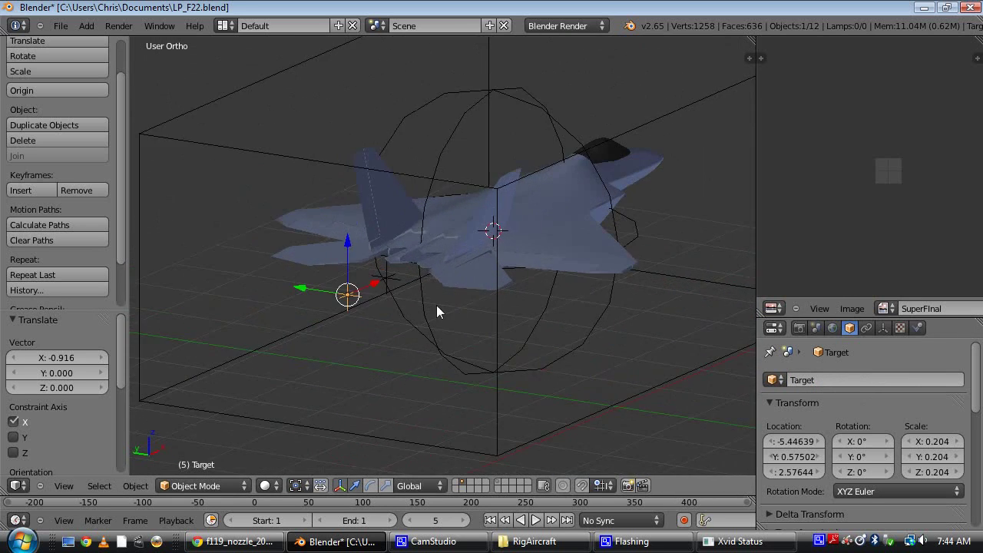
{"action": "right_click", "coordinate": [372, 289], "text": "shift"}
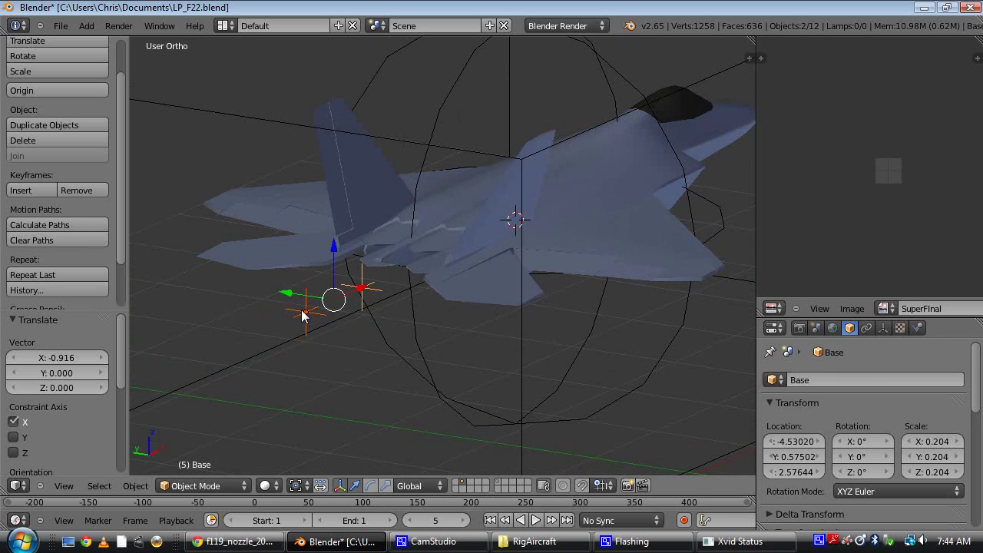
{"action": "scroll", "coordinate": [489, 198], "scroll_direction": "down", "scroll_amount": 2}
{"action": "middle_click_drag", "start_coordinate": [489, 198], "coordinate": [540, 220]}
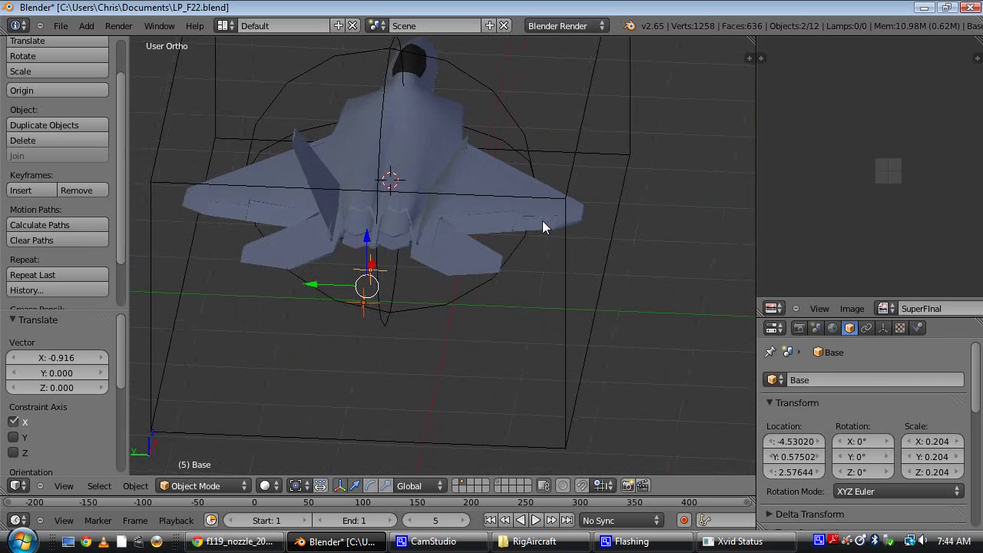
{"action": "middle_click_drag", "start_coordinate": [545, 237], "coordinate": [395, 328]}
Enlarge the Rig_Controller sphere empty by a factor of about 1.118 on all axes
{"action": "right_click", "coordinate": [554, 285]}
{"action": "middle_click_drag", "start_coordinate": [553, 282], "coordinate": [631, 283]}
{"action": "key", "text": "s"}
{"action": "left_click", "coordinate": [499, 266]}
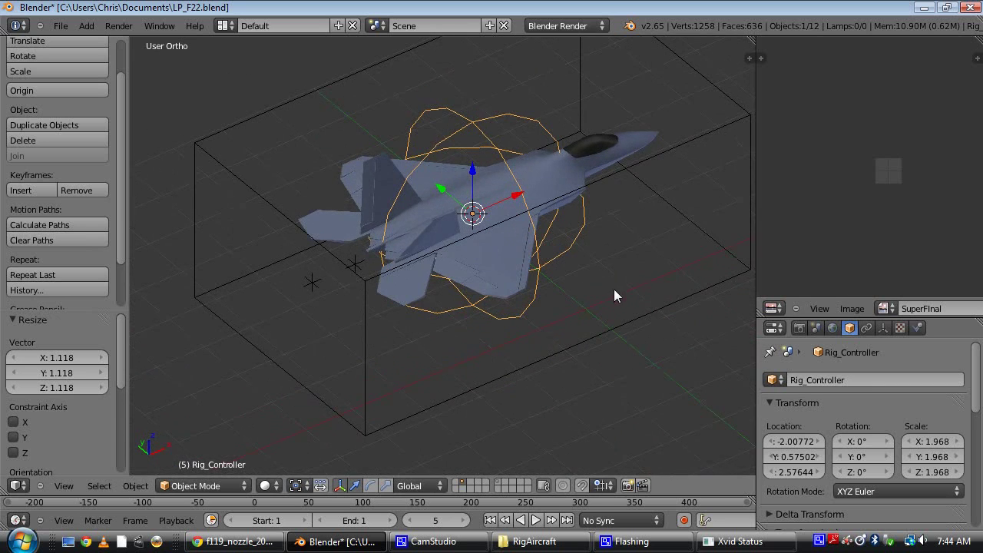
Parent the F-22_Raptor body to the F22_Model box empty using the Object option
{"action": "scroll", "coordinate": [553, 307], "scroll_direction": "up", "scroll_amount": 2}
{"action": "middle_click_drag", "start_coordinate": [553, 307], "coordinate": [491, 163]}
{"action": "right_click", "coordinate": [489, 162]}
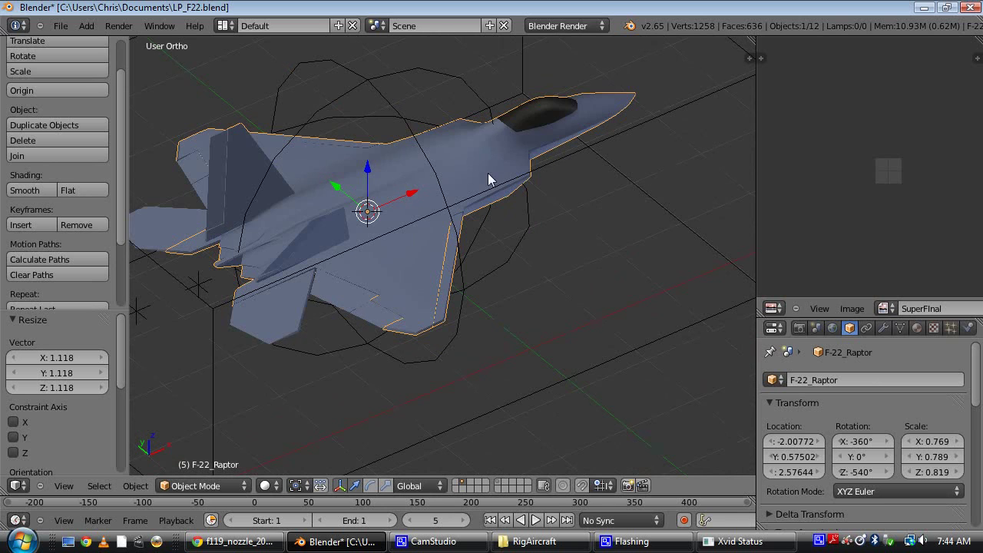
{"action": "scroll", "coordinate": [536, 171], "scroll_direction": "down", "scroll_amount": 2}
{"action": "middle_click_drag", "start_coordinate": [460, 198], "coordinate": [500, 213]}
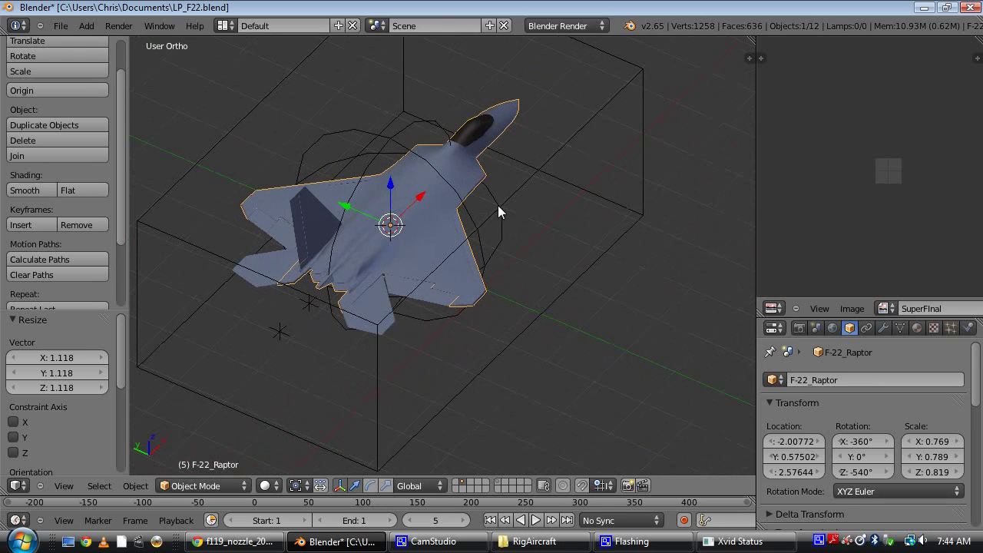
{"action": "right_click", "coordinate": [536, 169], "text": "shift"}
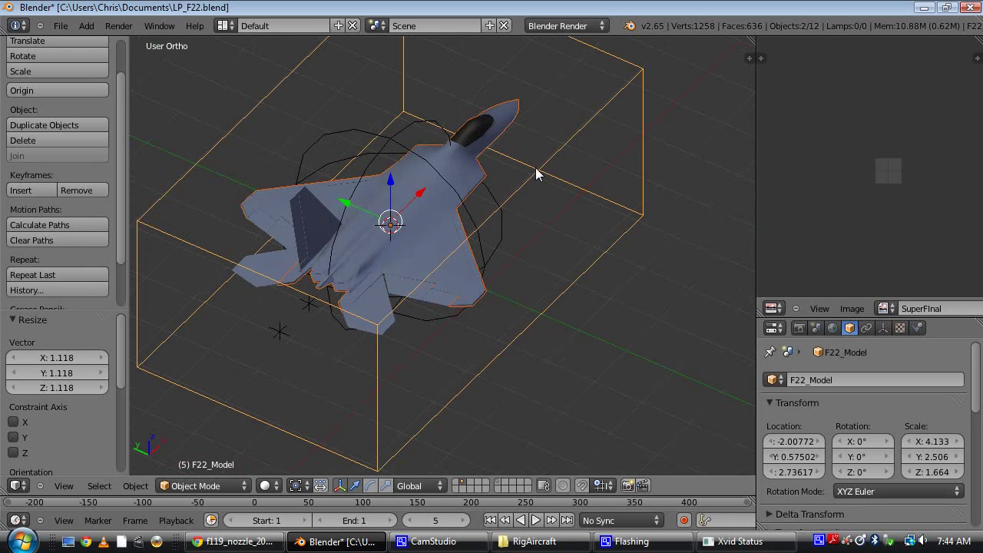
{"action": "key", "text": "ctrl+p"}
{"action": "left_click", "coordinate": [536, 168]}
Test the aircraft body's parenting with a temporary move of the F22_Model box empty, then cancel the move
{"action": "right_click", "coordinate": [535, 167]}
{"action": "scroll", "coordinate": [535, 167], "scroll_direction": "down", "scroll_amount": 2}
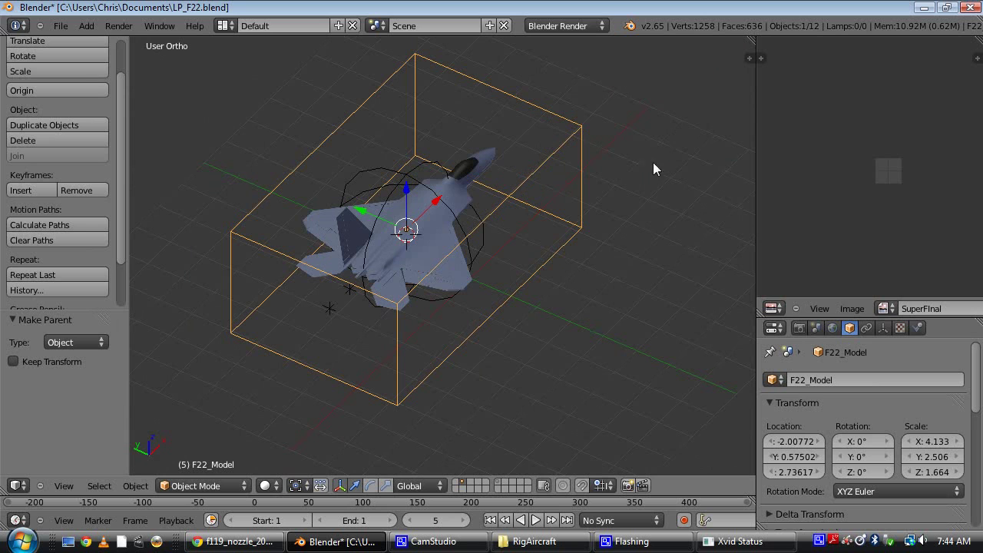
{"action": "key", "text": "g"}
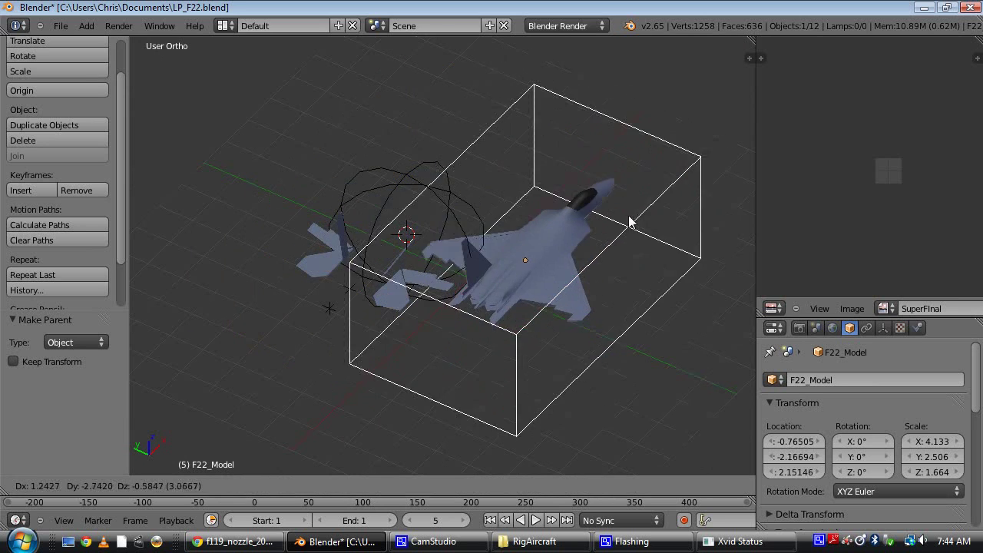
{"action": "key", "text": "Escape"}
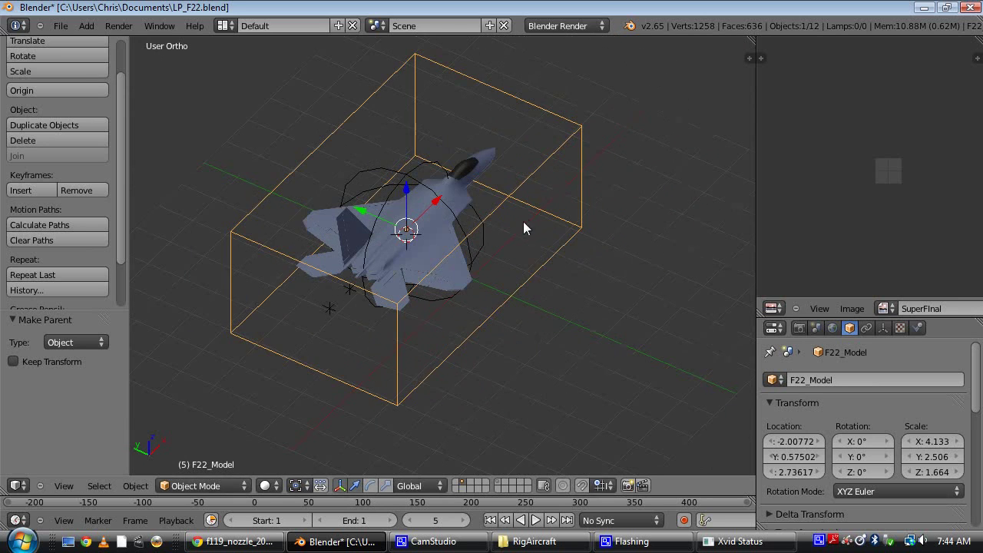
Parent the Rig_Controller sphere empty to the F22_Model box empty as Object
{"action": "middle_click_drag", "start_coordinate": [526, 220], "coordinate": [422, 245]}
{"action": "scroll", "coordinate": [430, 253], "scroll_direction": "up", "scroll_amount": 2}
{"action": "right_click", "coordinate": [468, 296]}
{"action": "middle_click_drag", "start_coordinate": [468, 296], "coordinate": [574, 319]}
{"action": "right_click", "coordinate": [574, 319], "text": "shift"}
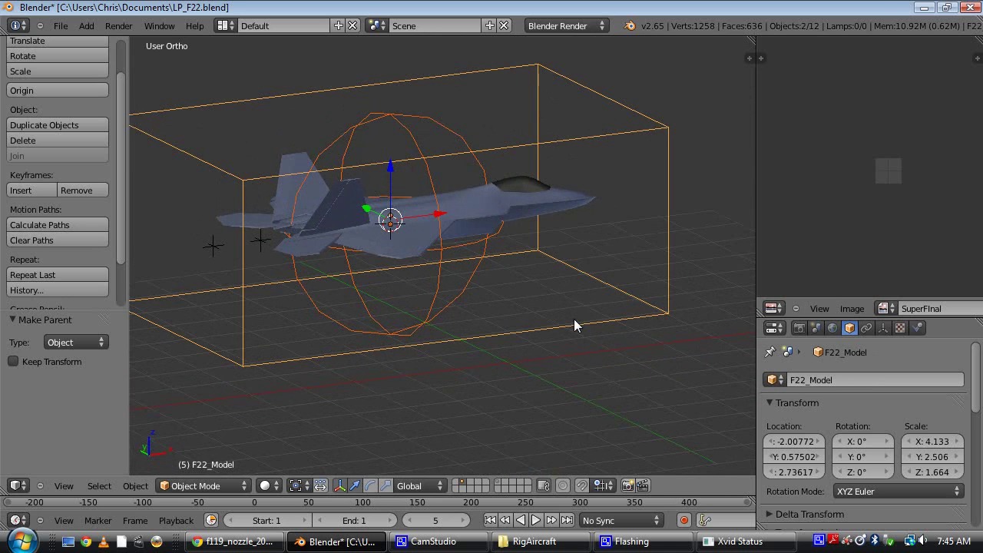
{"action": "key", "text": "ctrl+p"}
{"action": "left_click", "coordinate": [574, 319]}
Test the sphere empty's parenting with a temporary move of the F22_Model box empty, then cancel the move
{"action": "right_click", "coordinate": [561, 324]}
{"action": "middle_click_drag", "start_coordinate": [472, 330], "coordinate": [538, 317], "text": "shift"}
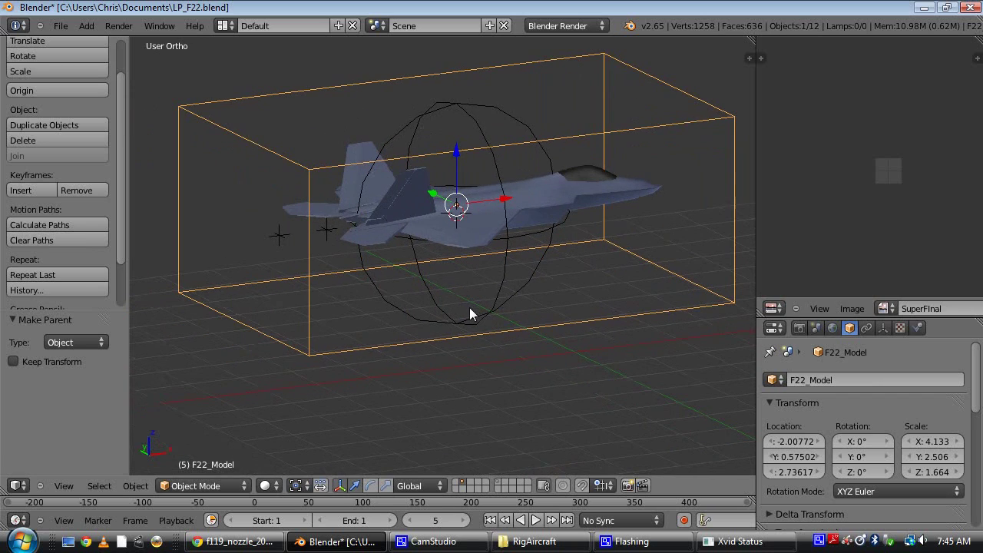
{"action": "key", "text": "g"}
{"action": "right_click", "coordinate": [509, 279]}
Parent the Base empty behind the tail to the F22_Model box empty as Object
{"action": "middle_click_drag", "start_coordinate": [508, 280], "coordinate": [494, 158]}
{"action": "right_click", "coordinate": [494, 158]}
{"action": "scroll", "coordinate": [432, 323], "scroll_direction": "down", "scroll_amount": 3}
{"action": "middle_click_drag", "start_coordinate": [487, 193], "coordinate": [498, 162]}
{"action": "scroll", "coordinate": [494, 167], "scroll_direction": "down", "scroll_amount": 1}
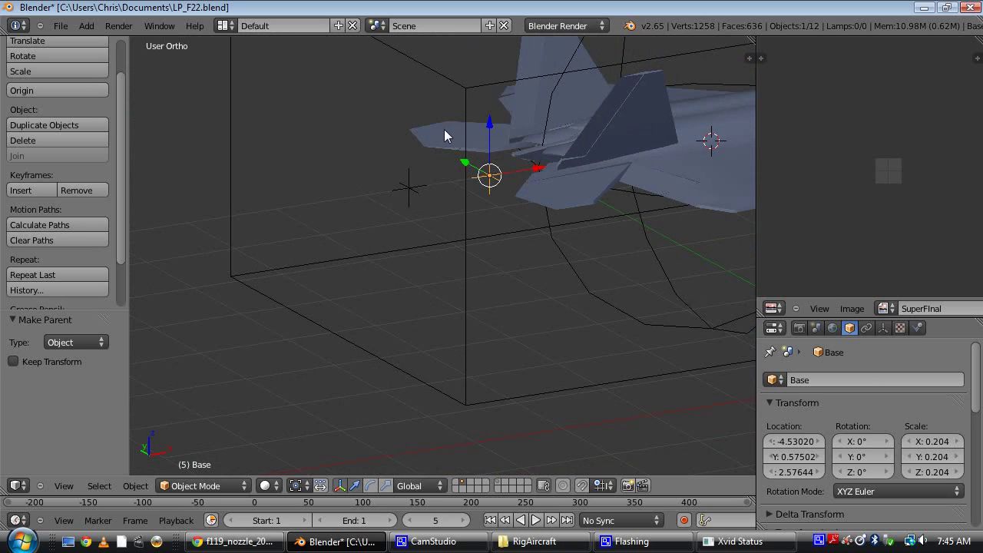
{"action": "scroll", "coordinate": [442, 145], "scroll_direction": "down", "scroll_amount": 3}
{"action": "middle_click_drag", "start_coordinate": [439, 159], "coordinate": [488, 207]}
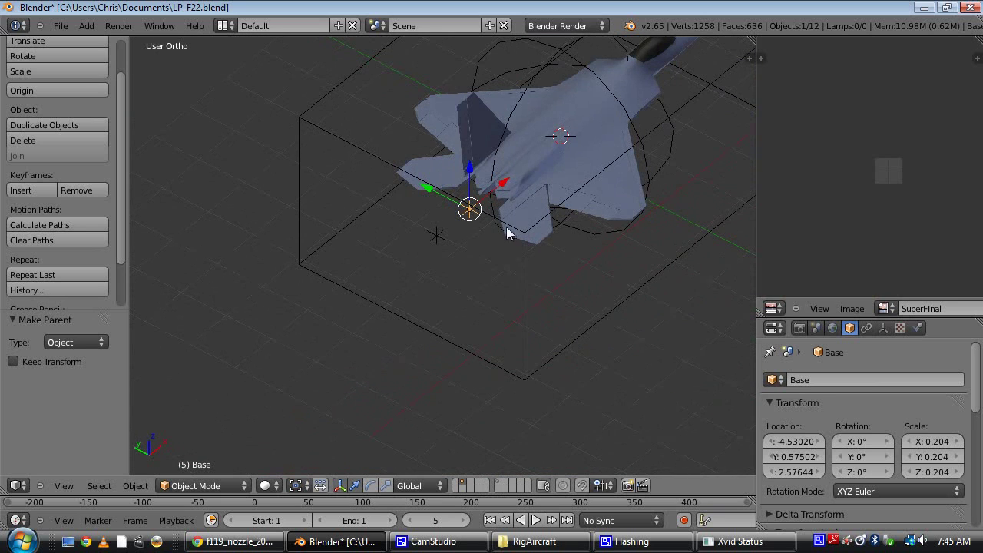
{"action": "right_click", "coordinate": [525, 290], "text": "shift"}
{"action": "key", "text": "ctrl+p"}
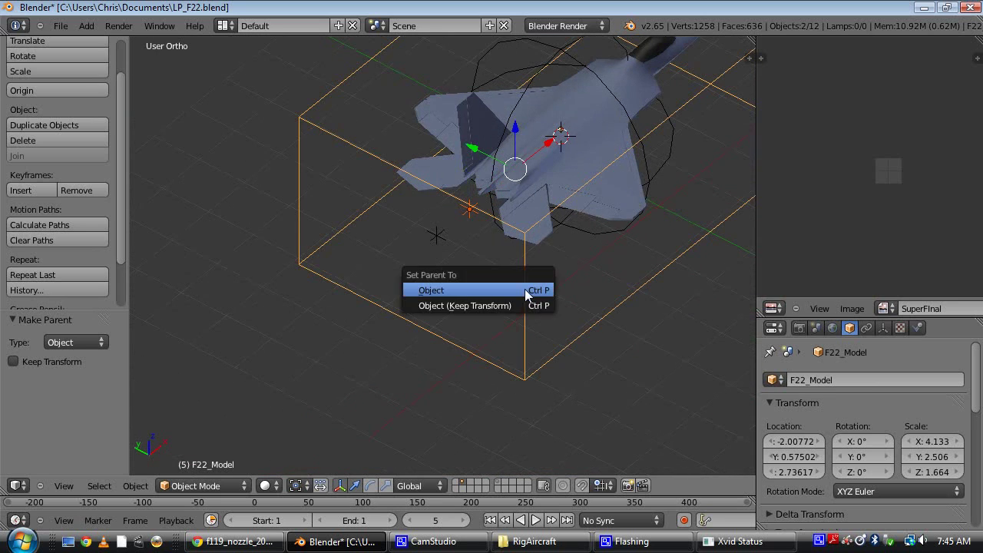
{"action": "left_click", "coordinate": [525, 290]}
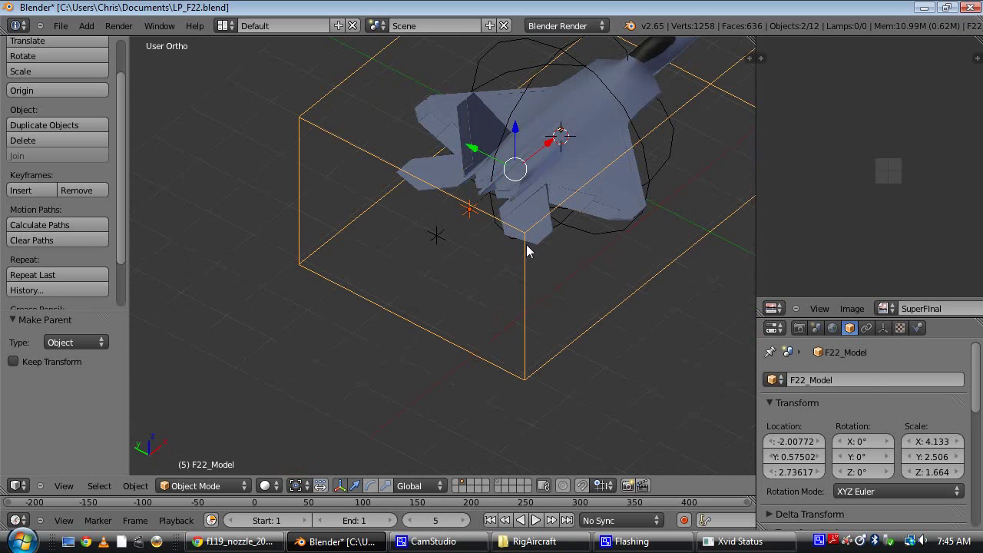
Parent the Target empty behind the aircraft to the Rig_Controller sphere empty as Object
{"action": "scroll", "coordinate": [527, 246], "scroll_direction": "up", "scroll_amount": 2}
{"action": "middle_click_drag", "start_coordinate": [520, 290], "coordinate": [492, 252]}
{"action": "right_click", "coordinate": [522, 231]}
{"action": "scroll", "coordinate": [493, 253], "scroll_direction": "down", "scroll_amount": 3}
{"action": "right_click", "coordinate": [549, 314], "text": "shift"}
{"action": "key", "text": "ctrl+p"}
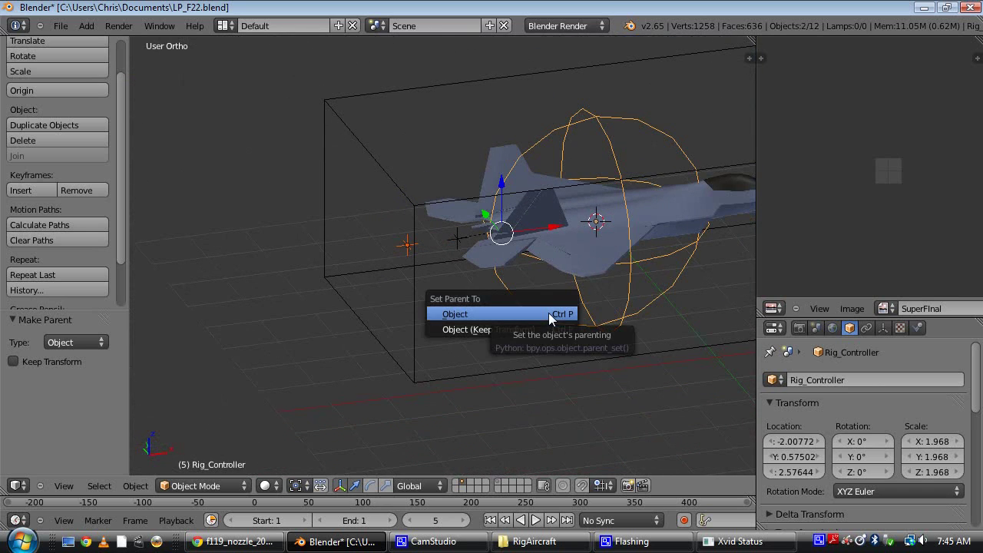
{"action": "left_click", "coordinate": [548, 317]}
{"action": "scroll", "coordinate": [541, 329], "scroll_direction": "down", "scroll_amount": 2}
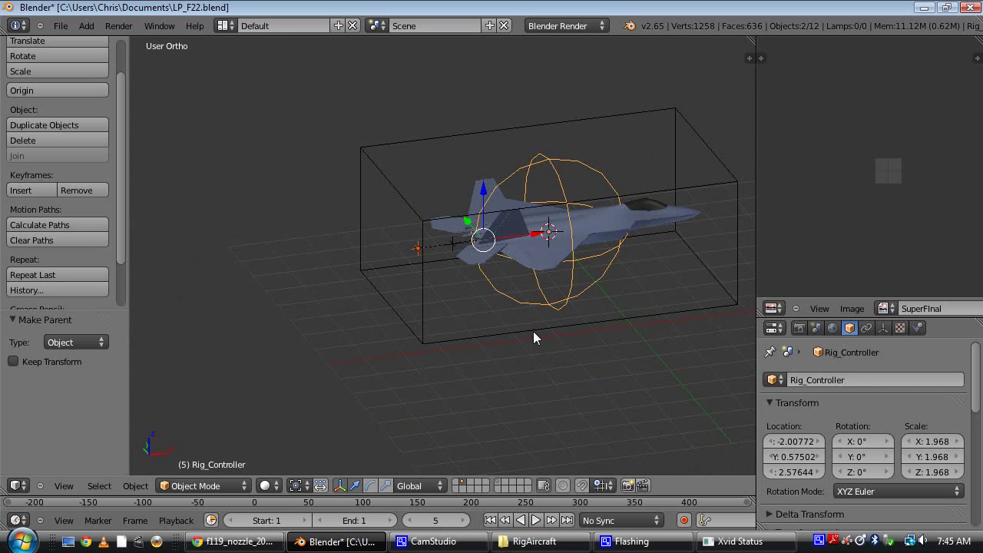
Check the empties' hierarchy with a temporary move of the F22_Model box, and inspect the Target and Rig_Controller empties
{"action": "right_click", "coordinate": [534, 331]}
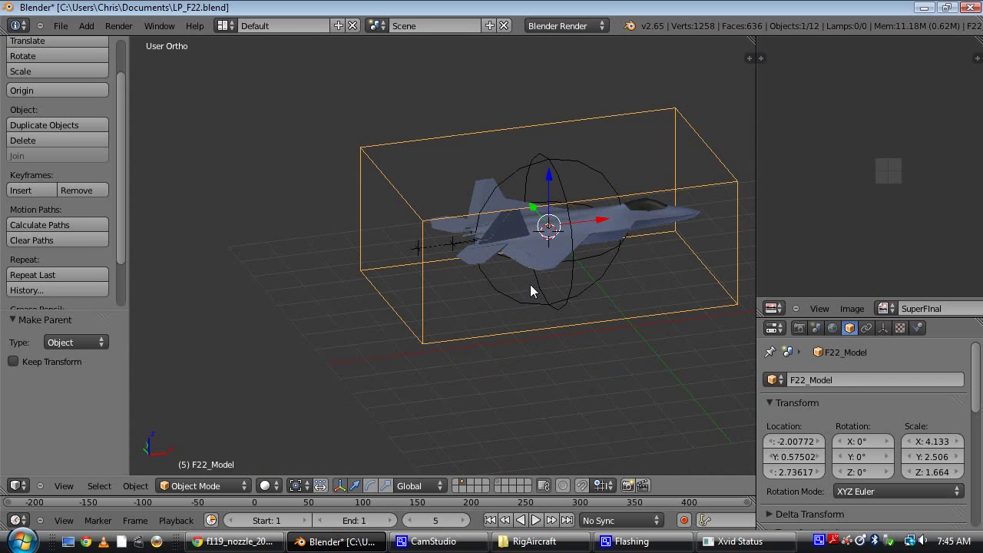
{"action": "key", "text": "g"}
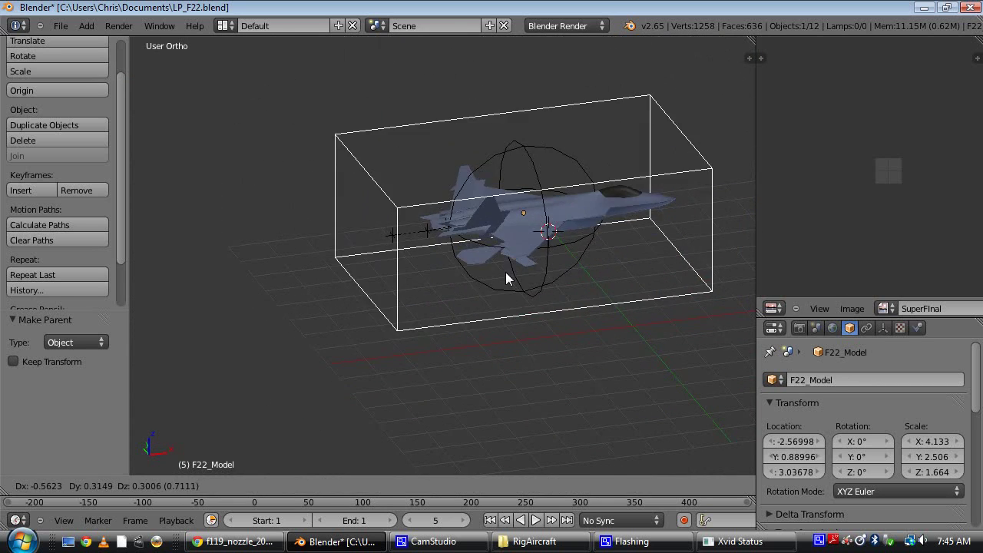
{"action": "left_click", "coordinate": [505, 272]}
{"action": "scroll", "coordinate": [442, 303], "scroll_direction": "up", "scroll_amount": 5}
{"action": "right_click", "coordinate": [392, 238]}
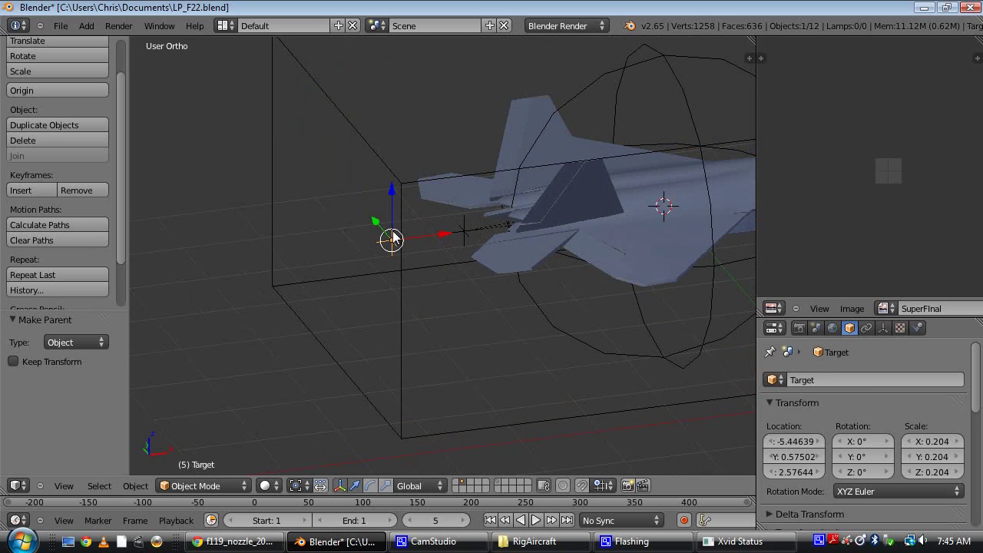
{"action": "right_click", "coordinate": [597, 341]}
{"action": "scroll", "coordinate": [593, 335], "scroll_direction": "down", "scroll_amount": 2}
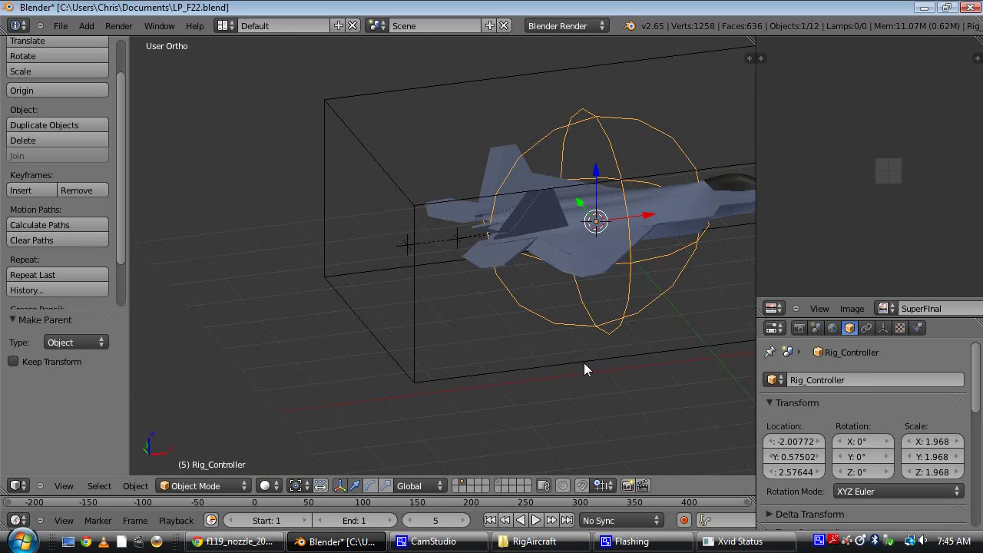
Test-move the F22_Model box empty from the side and from above, cancelling each move, and select the Base empty
{"action": "right_click", "coordinate": [512, 380]}
{"action": "key", "text": "g"}
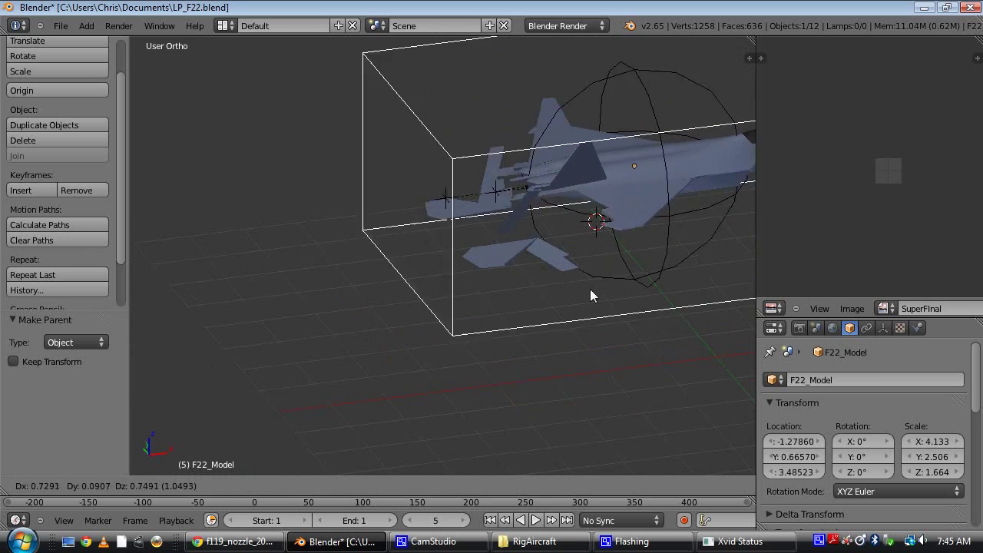
{"action": "right_click", "coordinate": [611, 292]}
{"action": "middle_click_drag", "start_coordinate": [529, 140], "coordinate": [511, 284]}
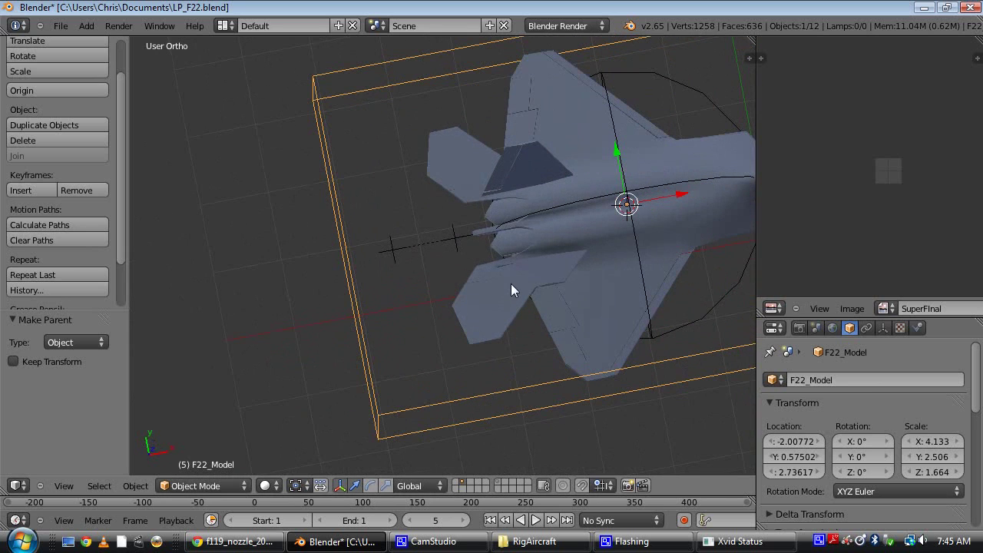
{"action": "key", "text": "g"}
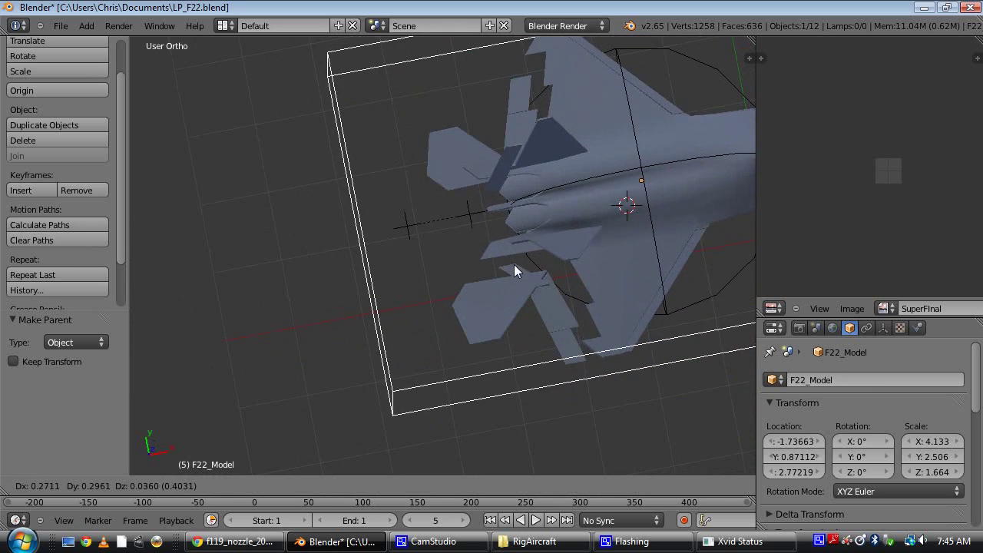
{"action": "right_click", "coordinate": [514, 268]}
{"action": "scroll", "coordinate": [514, 266], "scroll_direction": "up", "scroll_amount": 2}
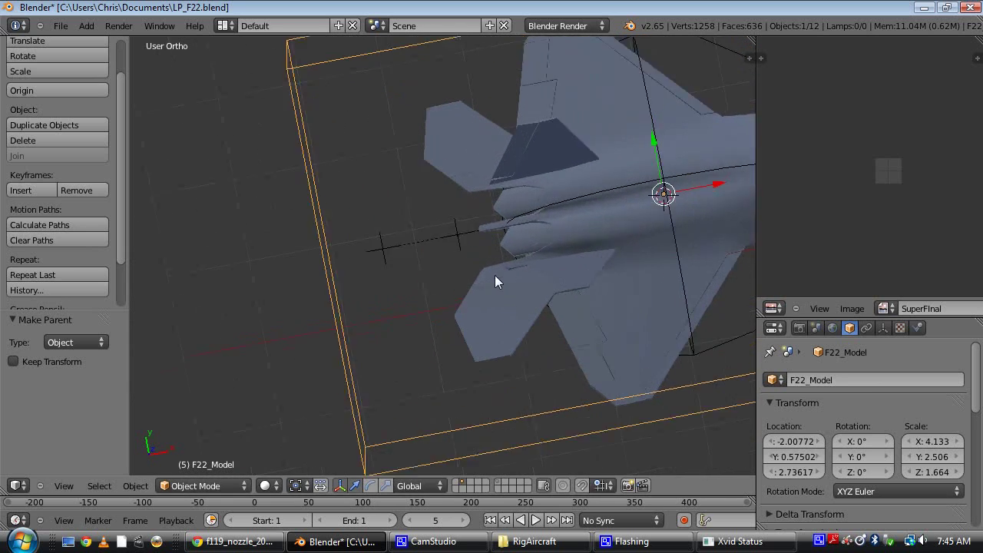
{"action": "right_click", "coordinate": [519, 306]}
{"action": "right_click", "coordinate": [464, 230]}
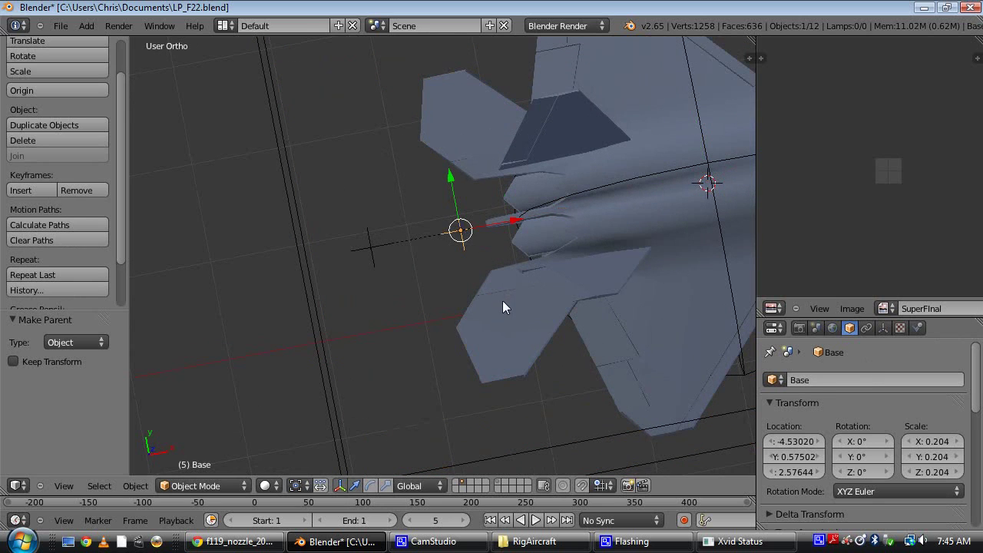
{"action": "scroll", "coordinate": [516, 277], "scroll_direction": "down", "scroll_amount": 2}
{"action": "middle_click_drag", "start_coordinate": [563, 243], "coordinate": [548, 245]}
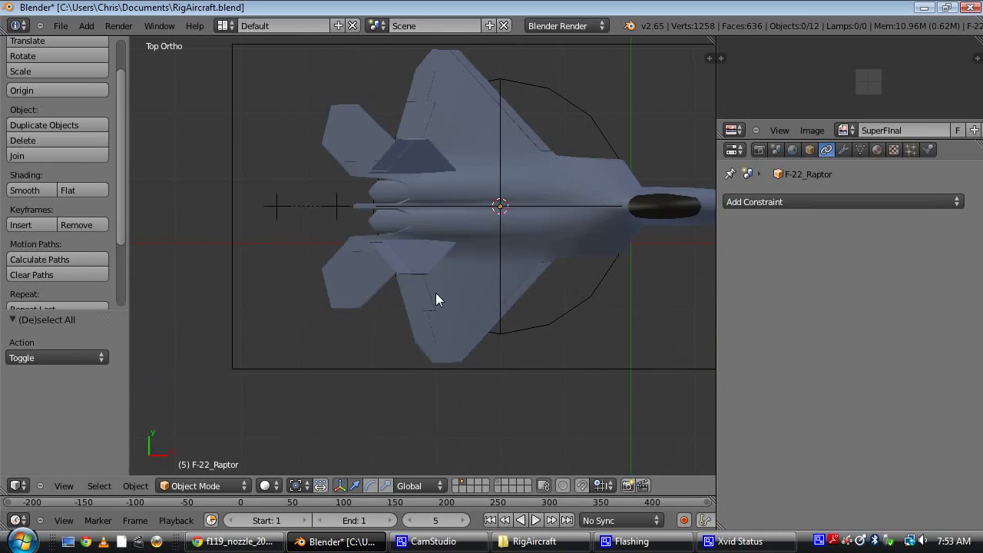
Add a Locked Track constraint to the Base empty behind the tail, with Target as its target object
{"action": "middle_click_drag", "start_coordinate": [435, 299], "coordinate": [582, 333], "text": "shift"}
{"action": "scroll", "coordinate": [539, 288], "scroll_direction": "up", "scroll_amount": 5}
{"action": "right_click", "coordinate": [542, 244]}
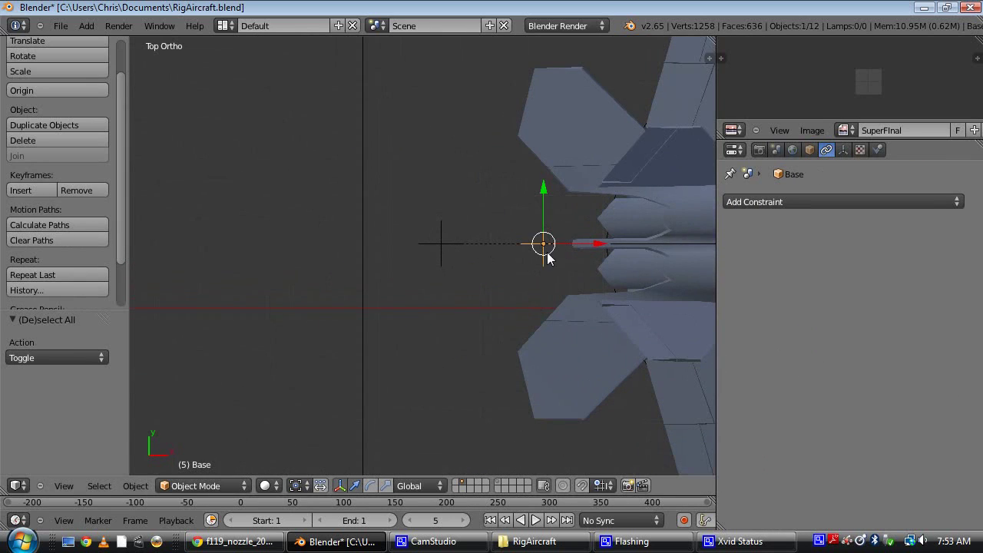
{"action": "middle_click_drag", "start_coordinate": [549, 294], "coordinate": [471, 297], "text": "shift"}
{"action": "scroll", "coordinate": [471, 296], "scroll_direction": "up", "scroll_amount": 2}
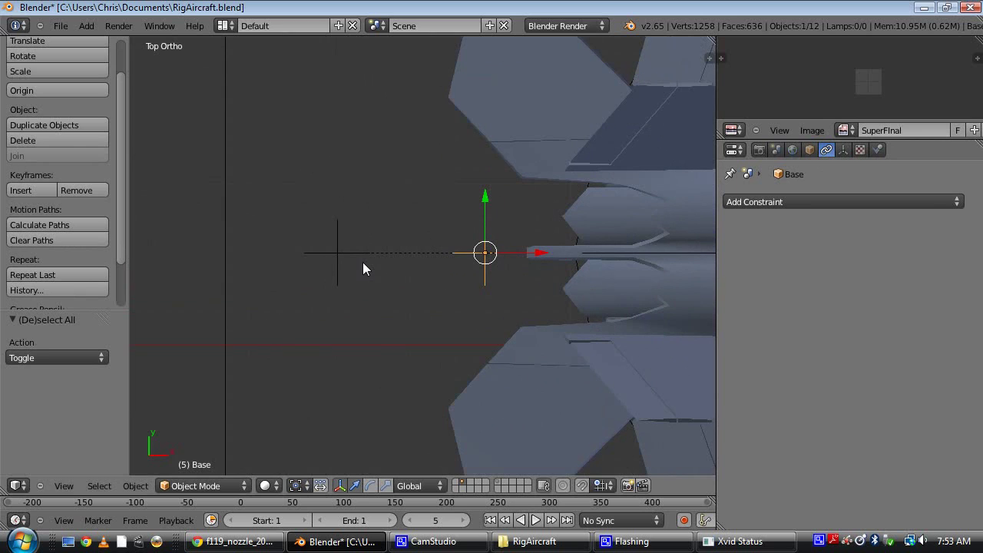
{"action": "left_click", "coordinate": [737, 202]}
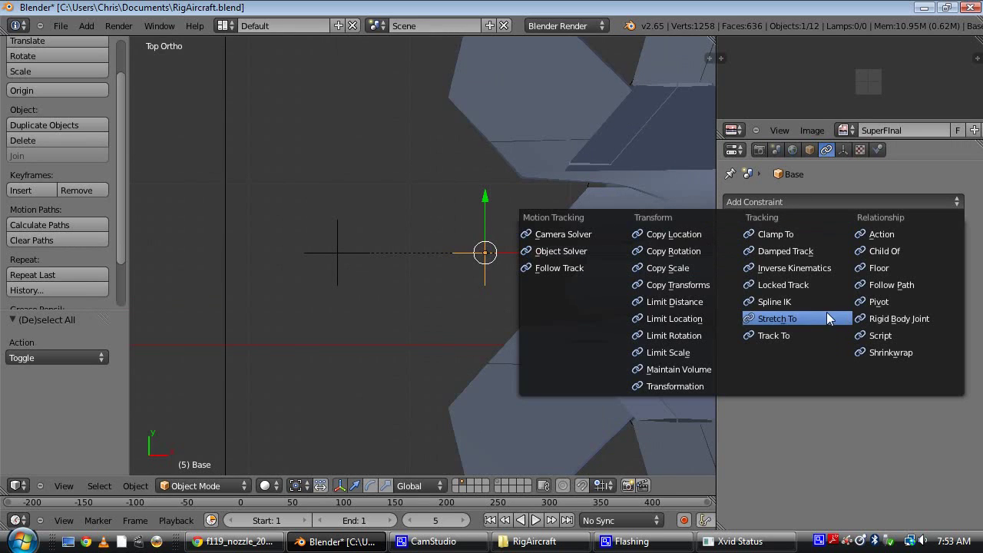
{"action": "left_click", "coordinate": [813, 283]}
{"action": "left_click", "coordinate": [851, 258]}
{"action": "type", "text": "Tar"}
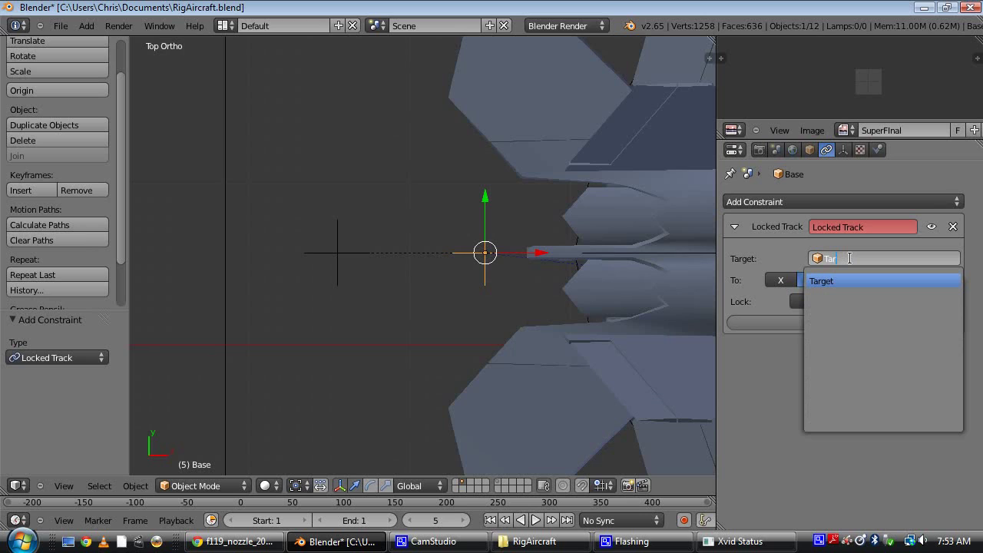
{"action": "left_click", "coordinate": [855, 281]}
Set the Base empty's Locked Track constraint to point along -X and lock the Y axis
{"action": "middle_click_drag", "start_coordinate": [527, 303], "coordinate": [615, 292], "text": "shift"}
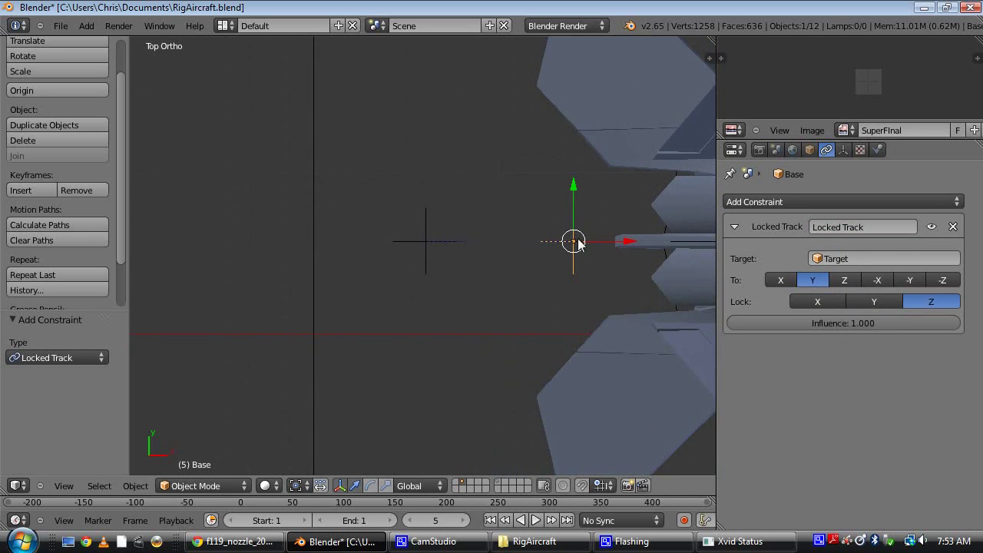
{"action": "left_click", "coordinate": [871, 303]}
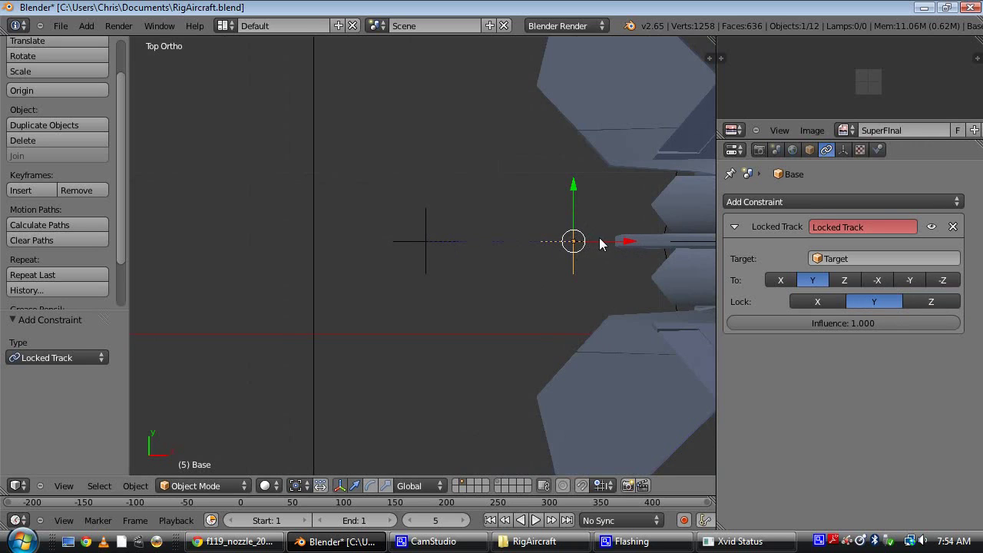
{"action": "left_click", "coordinate": [878, 280]}
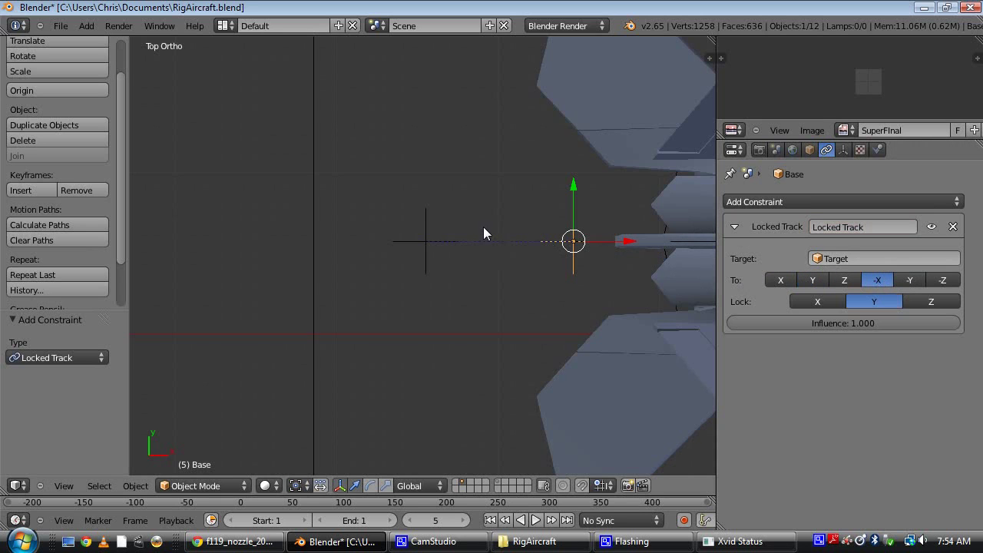
Test the Locked Track constraint with a temporary free move of the Target empty
{"action": "scroll", "coordinate": [553, 292], "scroll_direction": "down", "scroll_amount": 2}
{"action": "middle_click_drag", "start_coordinate": [490, 318], "coordinate": [561, 209]}
{"action": "scroll", "coordinate": [485, 321], "scroll_direction": "up", "scroll_amount": 3}
{"action": "right_click", "coordinate": [492, 323]}
{"action": "middle_click_drag", "start_coordinate": [492, 323], "coordinate": [454, 336]}
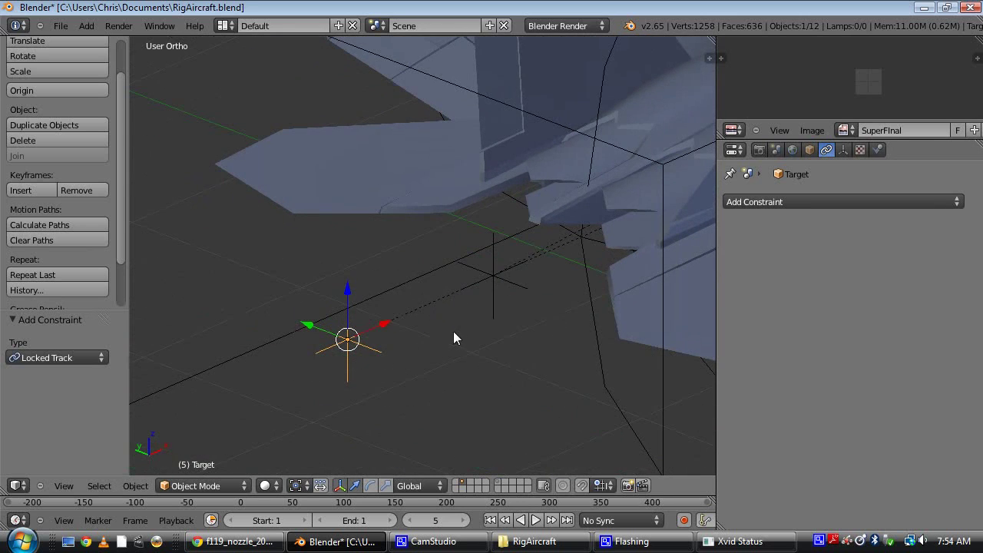
{"action": "key", "text": "g"}
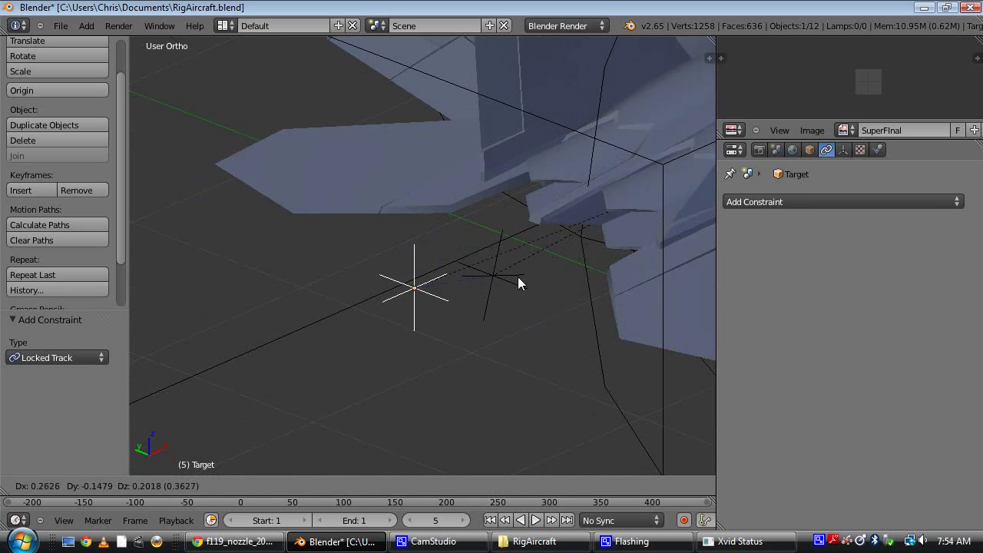
{"action": "right_click", "coordinate": [438, 222]}
Move the Base and Target empties together 0.614 along X towards the aircraft's tail
{"action": "middle_click_drag", "start_coordinate": [433, 215], "coordinate": [434, 293]}
{"action": "right_click", "coordinate": [487, 297], "text": "shift"}
{"action": "key", "text": "KP_7"}
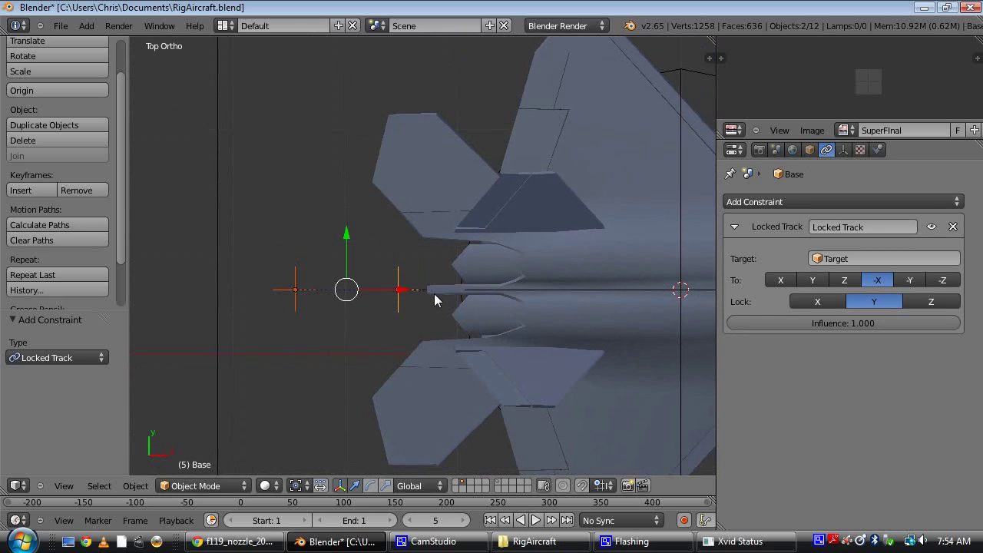
{"action": "scroll", "coordinate": [434, 299], "scroll_direction": "up", "scroll_amount": 3}
{"action": "key", "text": "g"}
{"action": "key", "text": "x"}
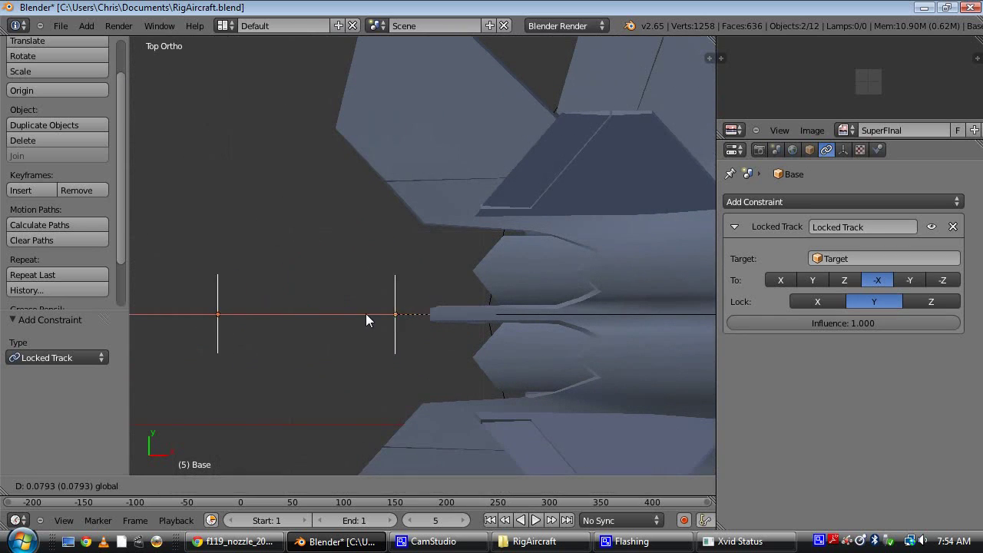
{"action": "left_click", "coordinate": [464, 324]}
{"action": "key", "text": "z"}
{"action": "mouse_move", "coordinate": [502, 296]}
{"action": "middle_mouse_down", "text": "shift"}
{"action": "mouse_move", "coordinate": [467, 280]}
{"action": "mouse_move", "coordinate": [470, 200]}
{"action": "middle_mouse_up", "text": "shift"}
{"action": "key", "text": "z"}
{"action": "scroll", "coordinate": [464, 322], "scroll_direction": "down", "scroll_amount": 3}
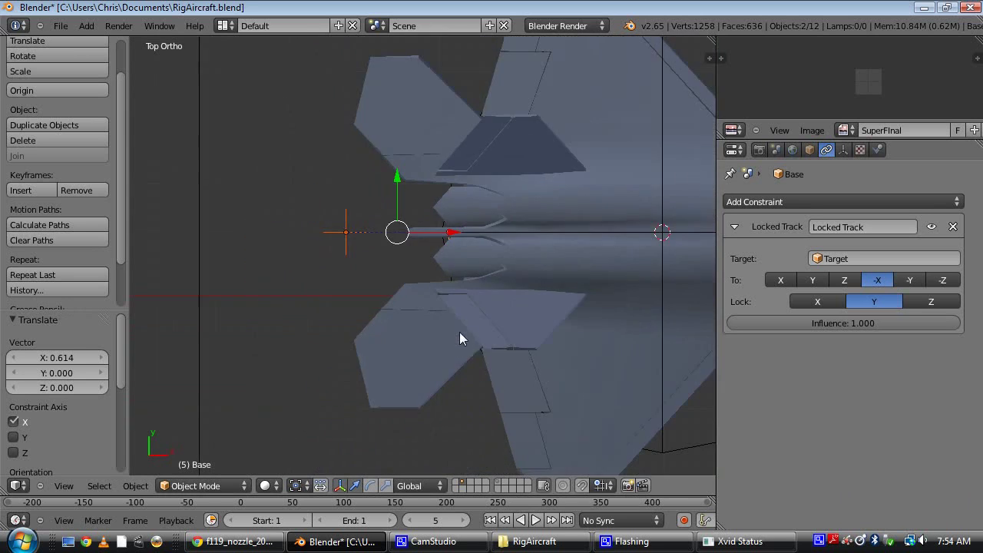
Compare the Base empty with the Horizontal_Stabilizers in wireframe and shift Base and Target another 0.04625 along X
{"action": "right_click", "coordinate": [456, 365]}
{"action": "scroll", "coordinate": [451, 276], "scroll_direction": "up", "scroll_amount": 4}
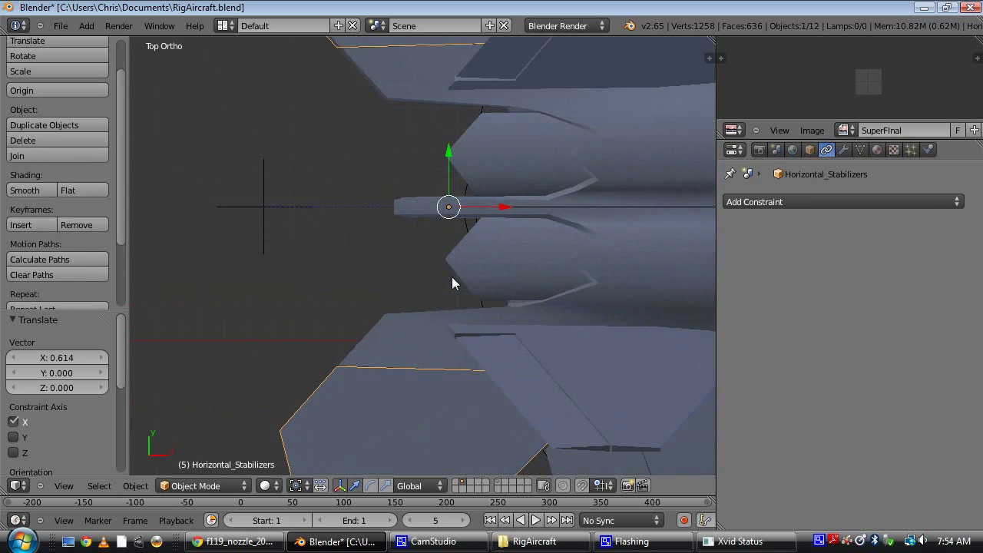
{"action": "key", "text": "z"}
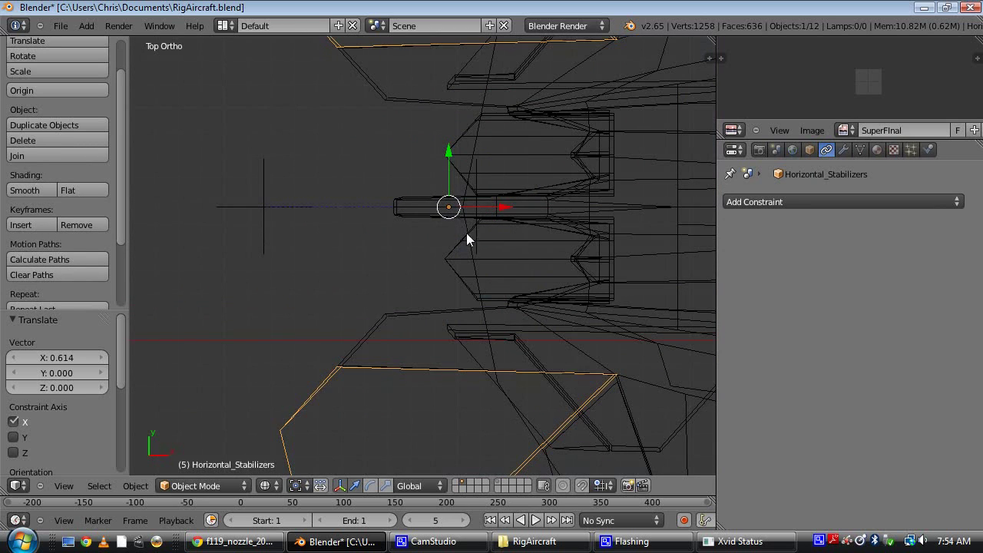
{"action": "right_click", "coordinate": [477, 231]}
{"action": "right_click", "coordinate": [262, 214], "text": "shift"}
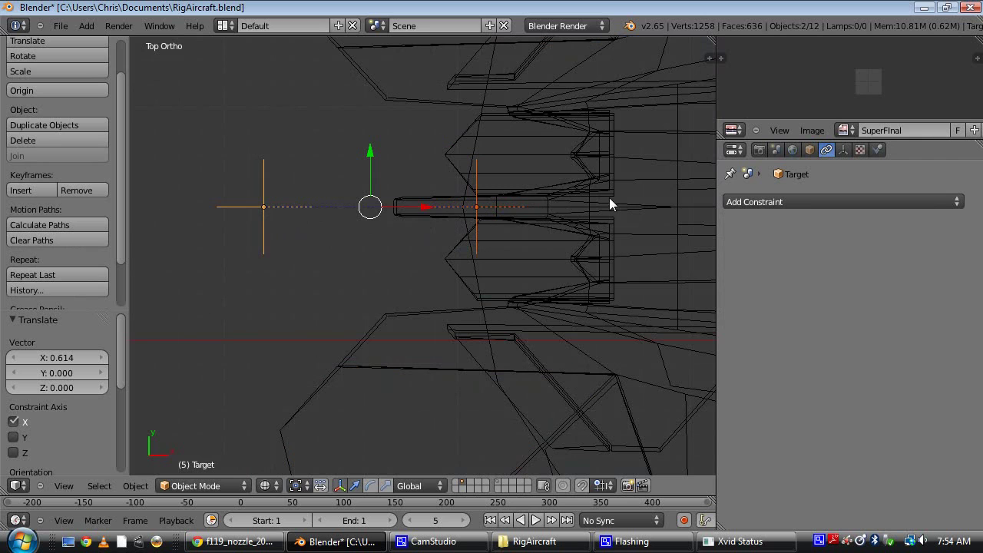
{"action": "key", "text": "g"}
{"action": "key", "text": "x"}
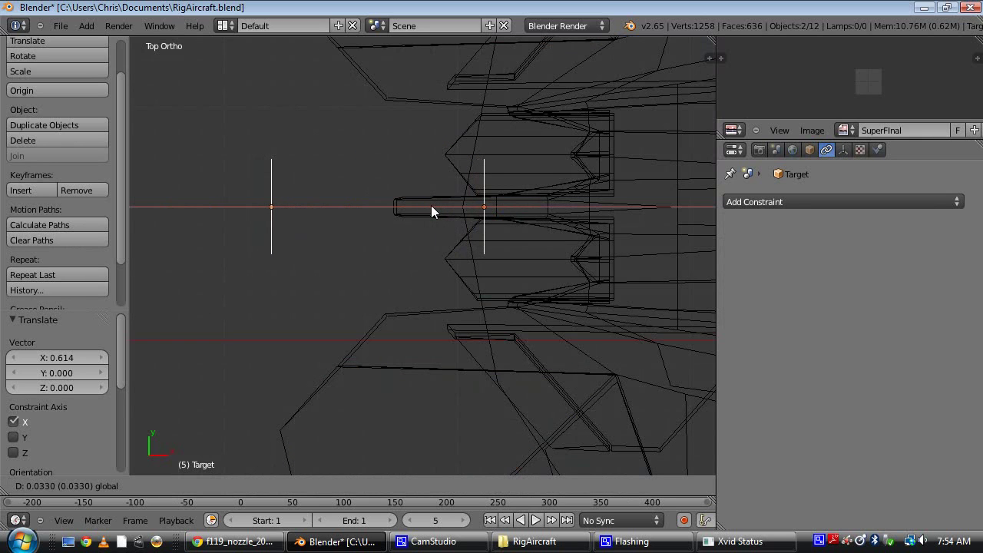
{"action": "left_click", "coordinate": [434, 204]}
{"action": "scroll", "coordinate": [427, 257], "scroll_direction": "down", "scroll_amount": 3}
{"action": "key", "text": "z"}
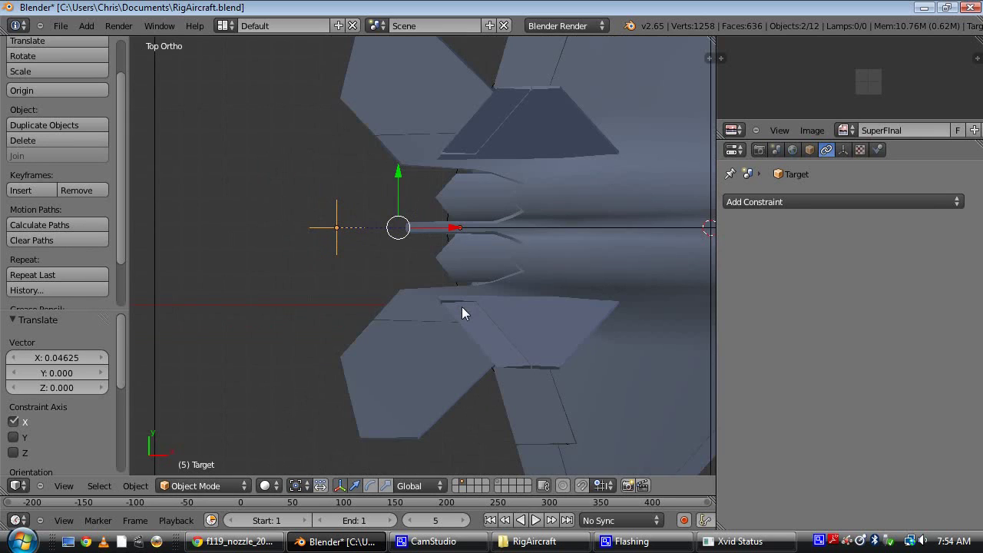
Duplicate the Base and Target empties and move the copies 1.785 along Y, out beside the left wing
{"action": "scroll", "coordinate": [440, 275], "scroll_direction": "down", "scroll_amount": 3}
{"action": "middle_click_drag", "start_coordinate": [465, 286], "coordinate": [483, 396], "text": "shift"}
{"action": "key", "text": "shift+d"}
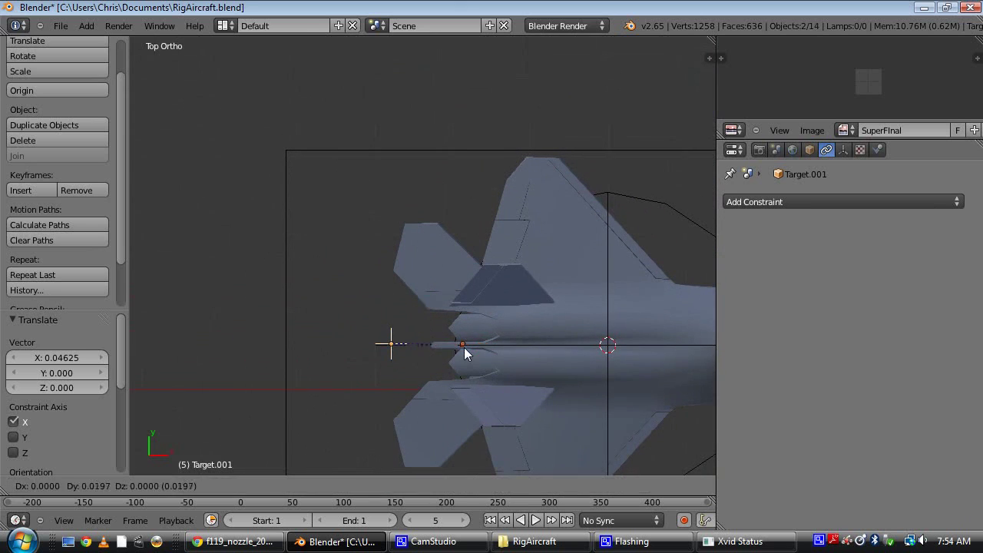
{"action": "left_click", "coordinate": [449, 330]}
{"action": "key", "text": "g"}
{"action": "key", "text": "y"}
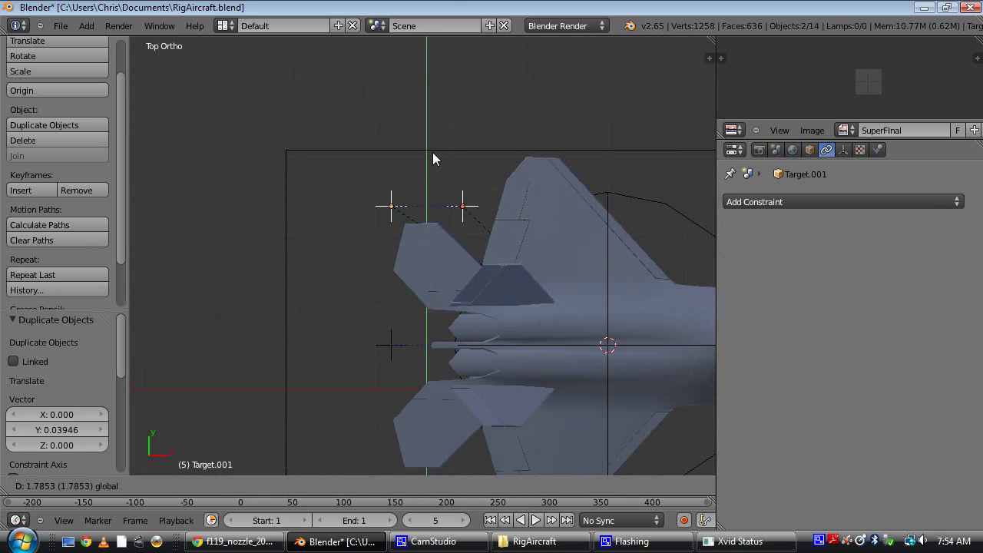
{"action": "left_click", "coordinate": [432, 152]}
Inspect the duplicated empties beside the left wing and the Locked Track target of Base.001
{"action": "middle_click_drag", "start_coordinate": [445, 380], "coordinate": [494, 327], "text": "shift"}
{"action": "scroll", "coordinate": [443, 259], "scroll_direction": "up", "scroll_amount": 2}
{"action": "right_click", "coordinate": [427, 334]}
{"action": "middle_click_drag", "start_coordinate": [427, 333], "coordinate": [506, 287]}
{"action": "right_click", "coordinate": [476, 267], "text": "shift"}
{"action": "right_click", "coordinate": [476, 291]}
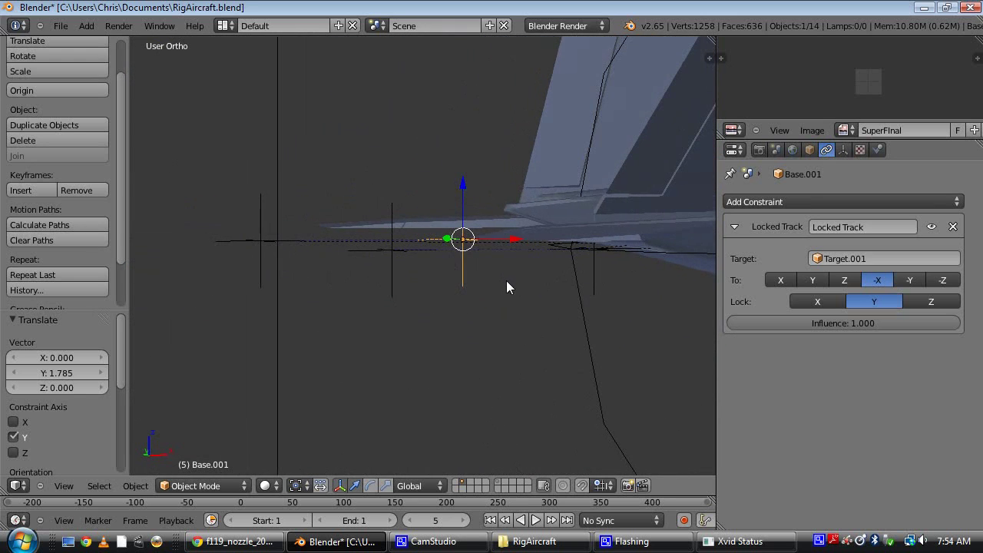
Raise the original Base empty 0.01606 along Z, viewing the aircraft from behind
{"action": "right_click", "coordinate": [596, 274]}
{"action": "middle_click_drag", "start_coordinate": [595, 273], "coordinate": [689, 282]}
{"action": "scroll", "coordinate": [573, 271], "scroll_direction": "down", "scroll_amount": 3}
{"action": "key", "text": "KP_1"}
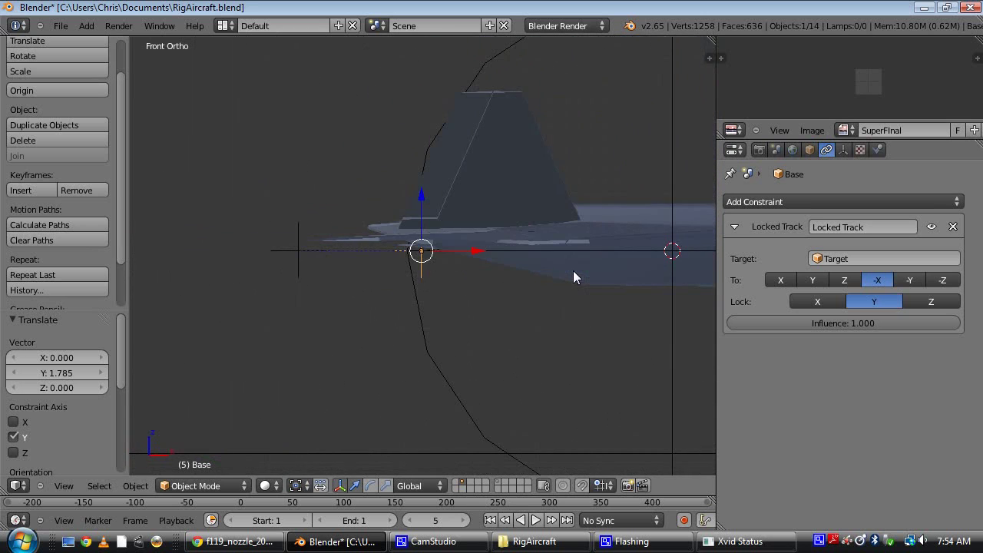
{"action": "key", "text": "ctrl+KP_1"}
{"action": "key", "text": "ctrl+KP_3"}
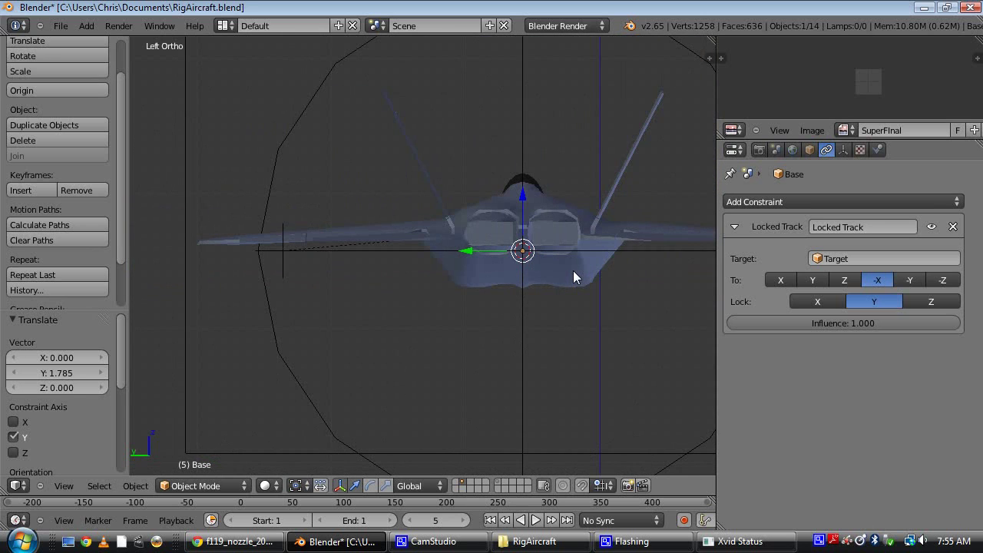
{"action": "scroll", "coordinate": [574, 271], "scroll_direction": "up", "scroll_amount": 3}
{"action": "scroll", "coordinate": [573, 277], "scroll_direction": "up", "scroll_amount": 2}
{"action": "middle_click_drag", "start_coordinate": [589, 243], "coordinate": [446, 274], "text": "shift"}
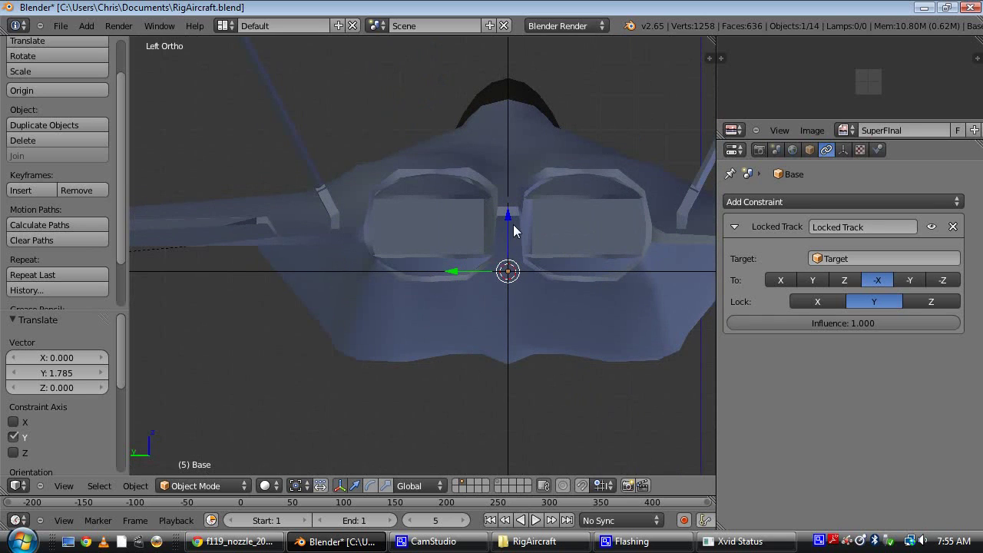
{"action": "left_click_drag", "start_coordinate": [508, 223], "coordinate": [506, 178]}
{"action": "key", "text": "z"}
{"action": "key", "text": "z"}
{"action": "scroll", "coordinate": [507, 177], "scroll_direction": "down", "scroll_amount": 5}
Parent the Horizontal_Stabilizers to the Base empty as Object
{"action": "middle_click_drag", "start_coordinate": [506, 169], "coordinate": [496, 265]}
{"action": "right_click", "coordinate": [565, 276]}
{"action": "right_click", "coordinate": [494, 260], "text": "shift"}
{"action": "key", "text": "ctrl+p"}
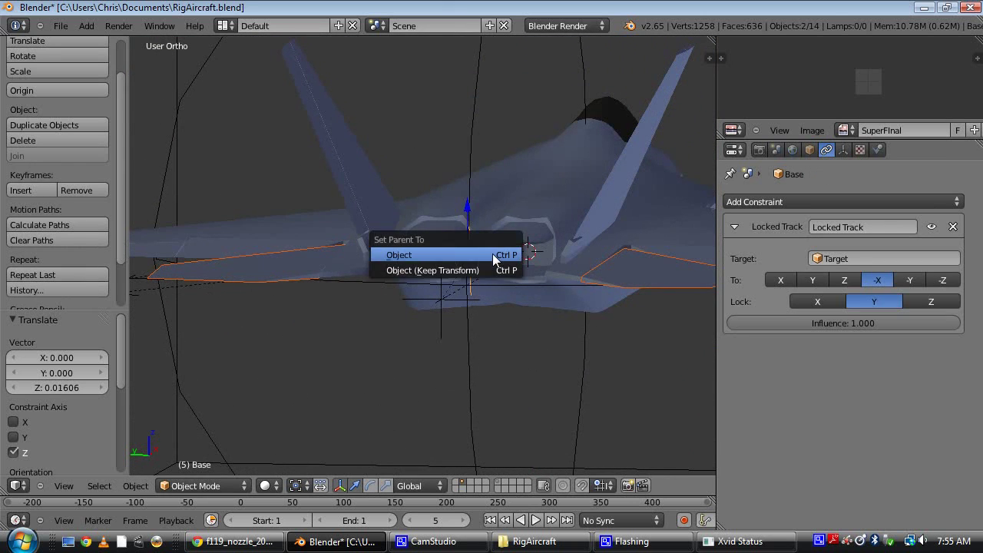
{"action": "left_click", "coordinate": [493, 254]}
Test the stabilizers' tilt with temporary up and down moves of the Target empty along Z
{"action": "scroll", "coordinate": [492, 267], "scroll_direction": "down", "scroll_amount": 3}
{"action": "middle_click_drag", "start_coordinate": [492, 266], "coordinate": [508, 302]}
{"action": "right_click", "coordinate": [507, 304]}
{"action": "key", "text": "g"}
{"action": "key", "text": "z"}
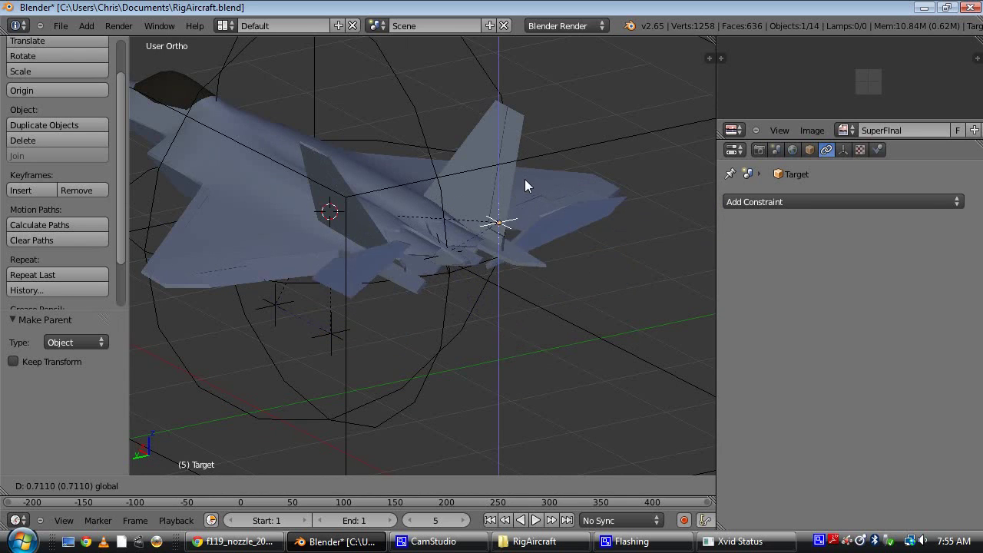
{"action": "left_click", "coordinate": [529, 235]}
{"action": "middle_click_drag", "start_coordinate": [528, 235], "coordinate": [517, 283]}
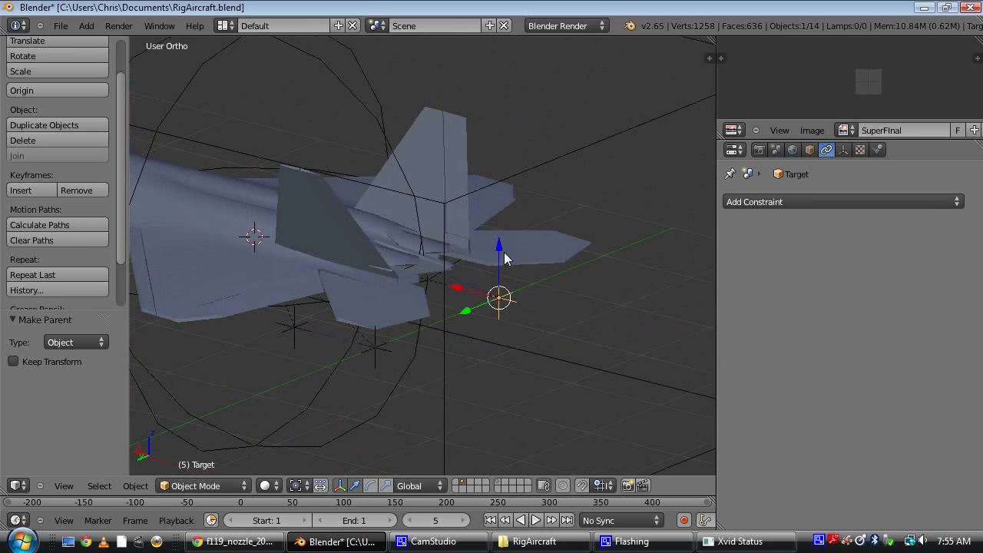
{"action": "key", "text": "g"}
{"action": "key", "text": "z"}
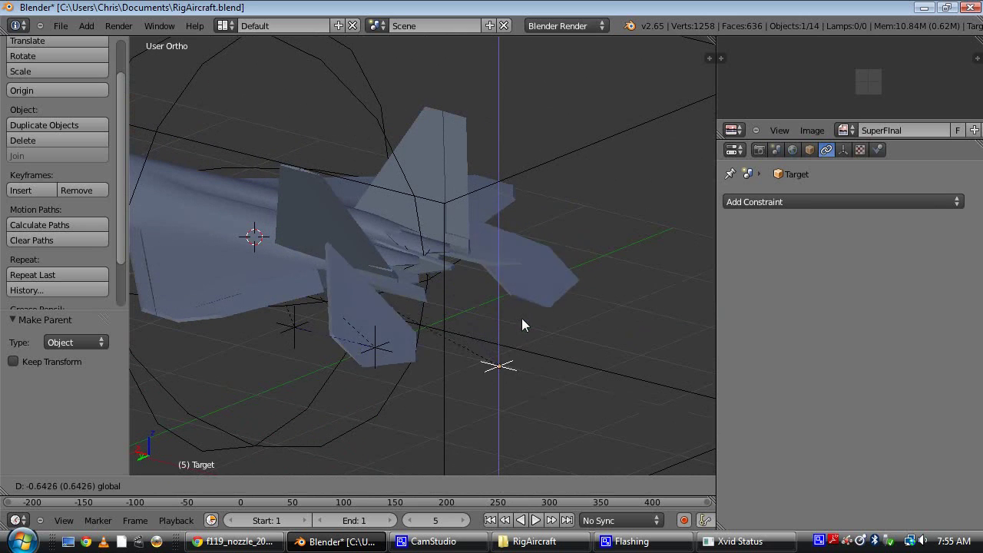
{"action": "left_click", "coordinate": [521, 232]}
Examine the Base.001 empty's position relative to the left wing's control surfaces from above
{"action": "middle_click_drag", "start_coordinate": [520, 232], "coordinate": [466, 292]}
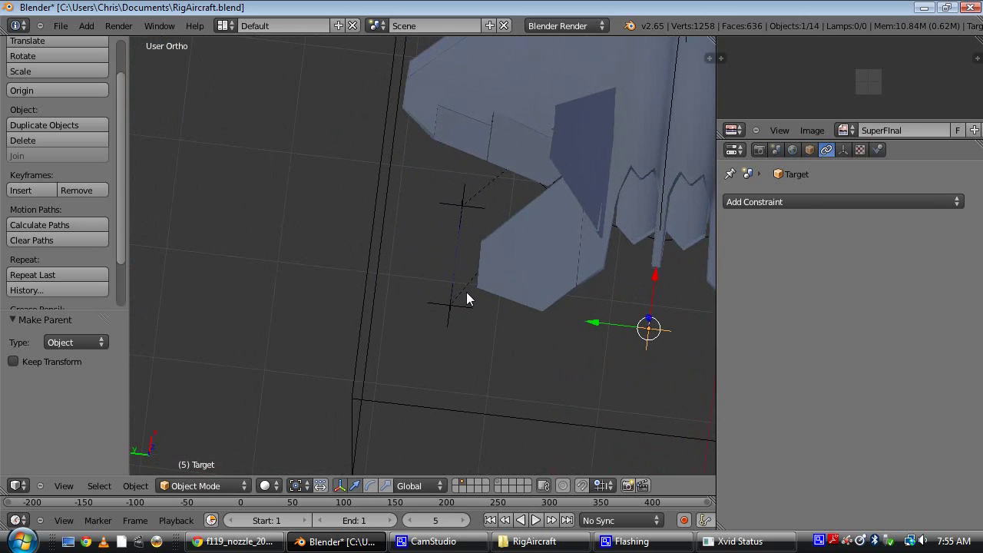
{"action": "right_click", "coordinate": [459, 190]}
{"action": "key", "text": "KP_7"}
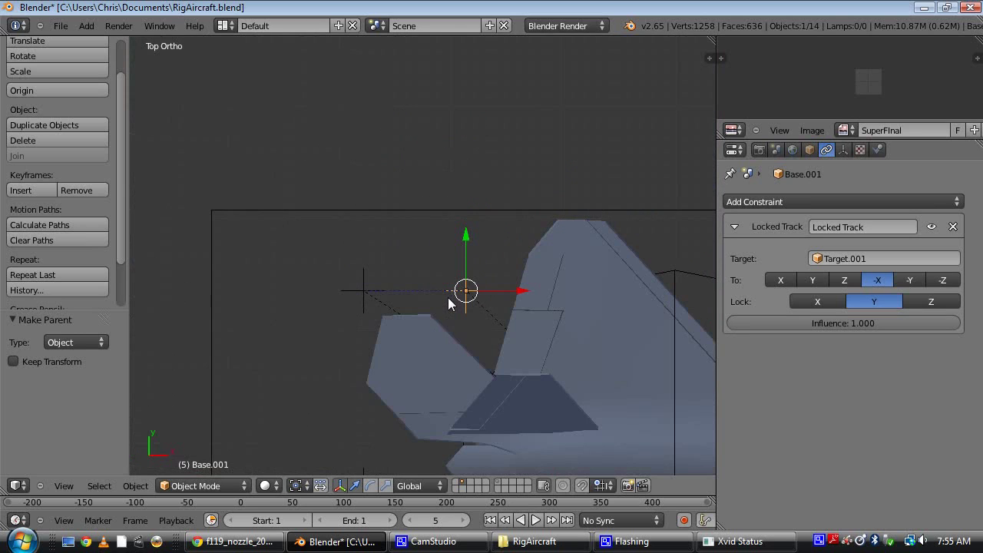
{"action": "scroll", "coordinate": [473, 325], "scroll_direction": "up", "scroll_amount": 4}
{"action": "middle_click_drag", "start_coordinate": [500, 368], "coordinate": [333, 314], "text": "shift"}
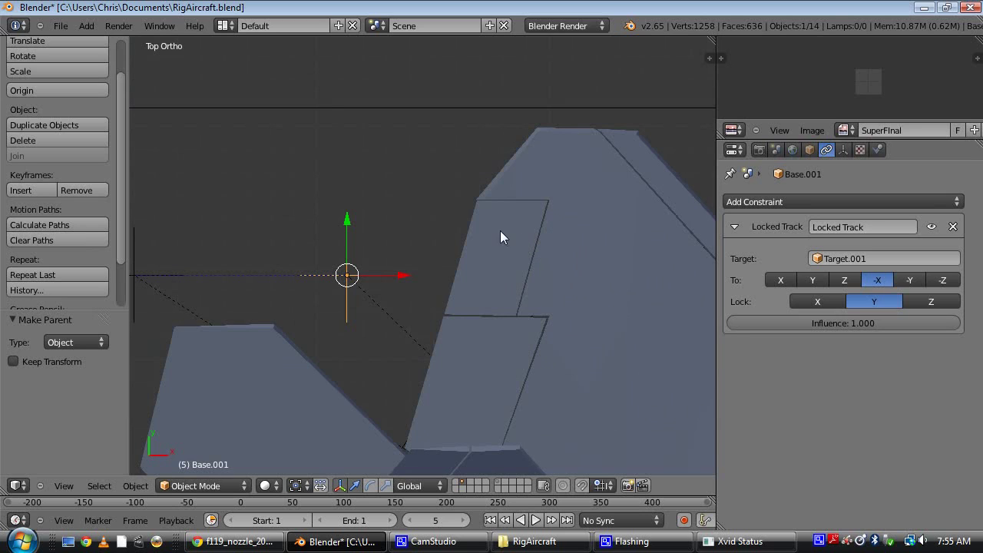
{"action": "middle_click_drag", "start_coordinate": [361, 269], "coordinate": [396, 254], "text": "shift"}
{"action": "right_click", "coordinate": [582, 246]}
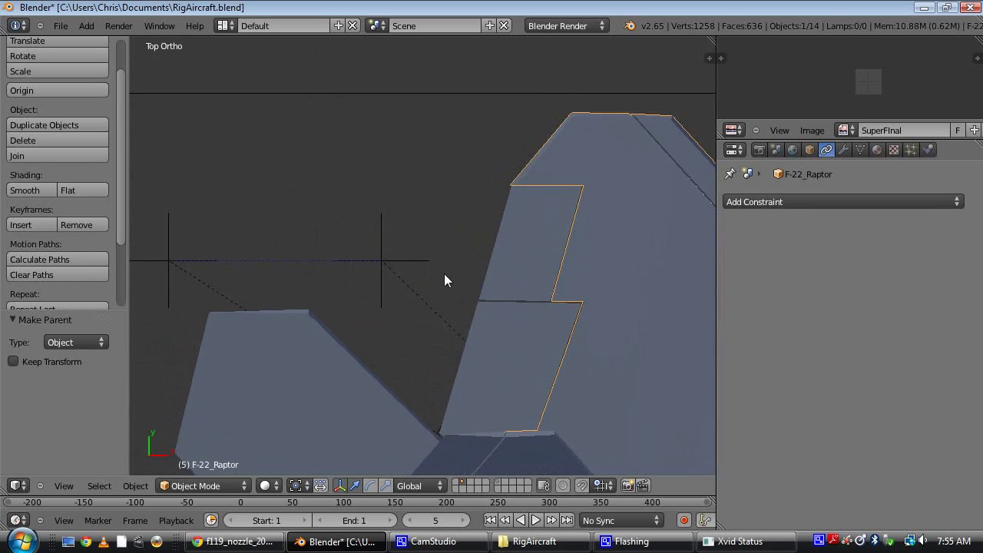
{"action": "scroll", "coordinate": [442, 277], "scroll_direction": "down", "scroll_amount": 1}
Set the origin of the Left_Aerlion control surface to its geometry
{"action": "right_click", "coordinate": [498, 255]}
{"action": "scroll", "coordinate": [510, 258], "scroll_direction": "up", "scroll_amount": 2}
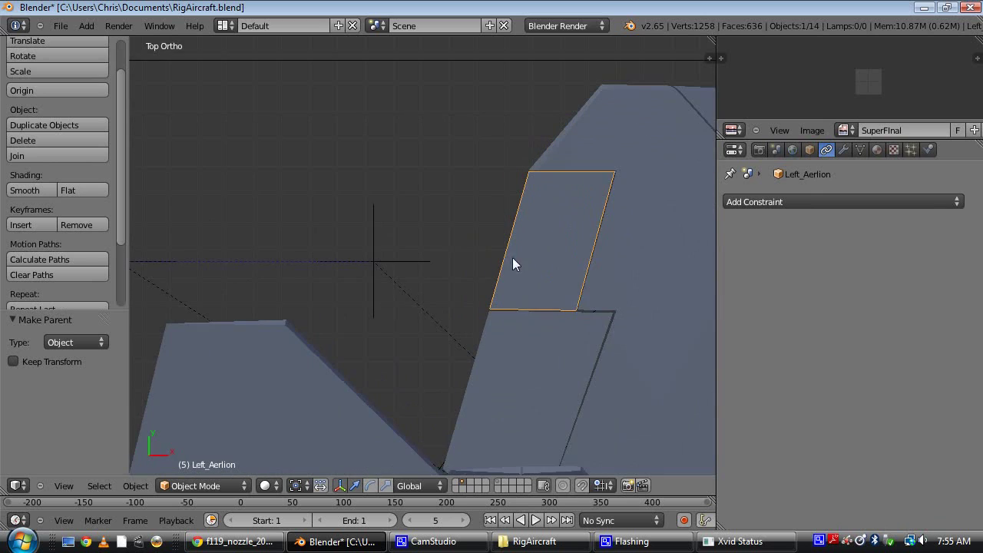
{"action": "middle_click_drag", "start_coordinate": [513, 258], "coordinate": [435, 254], "text": "shift"}
{"action": "scroll", "coordinate": [435, 254], "scroll_direction": "up", "scroll_amount": 1}
{"action": "key", "text": "Tab"}
{"action": "key", "text": "Tab"}
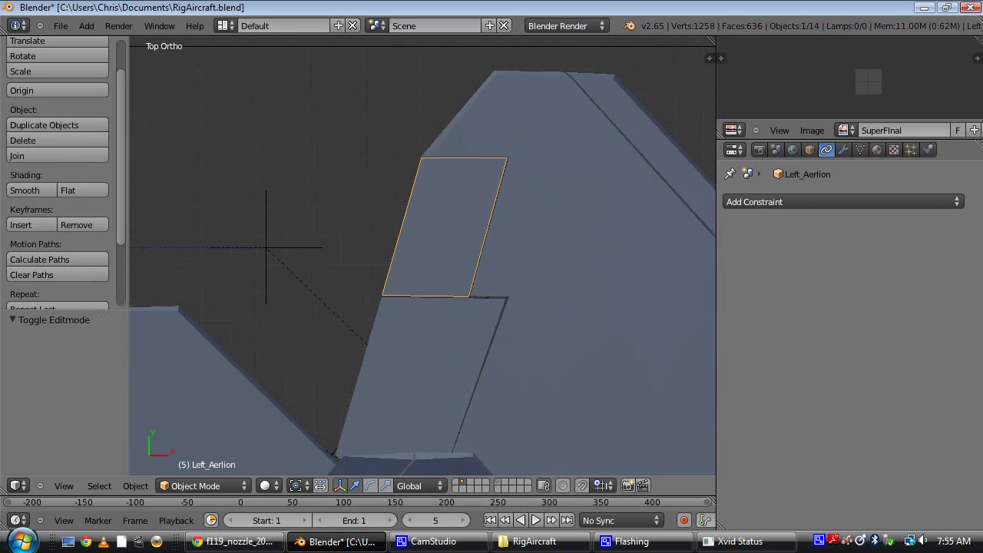
{"action": "left_click", "coordinate": [45, 90]}
{"action": "left_click", "coordinate": [48, 89]}
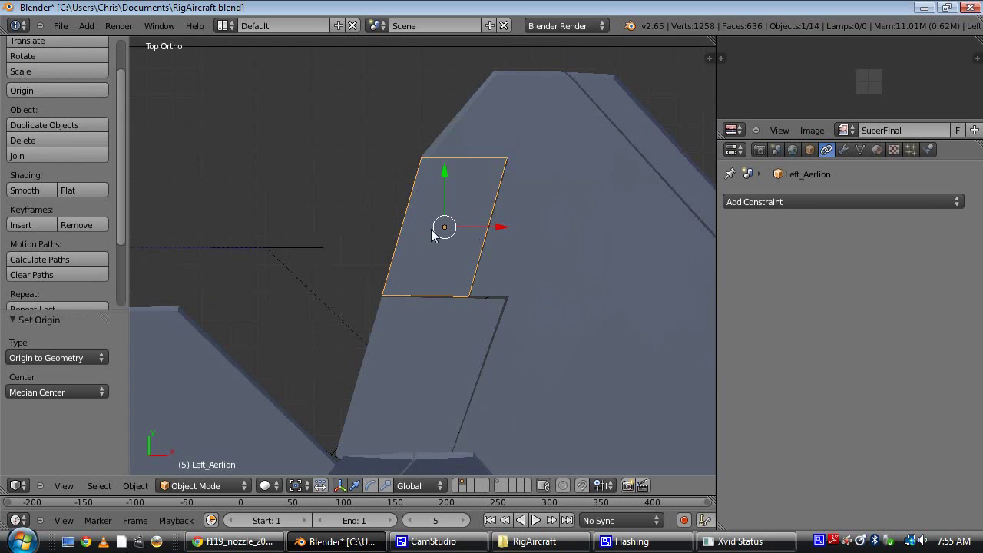
Try rotating the Left_Aerlion surface about the global Y axis
{"action": "key", "text": "r"}
{"action": "key", "text": "y"}
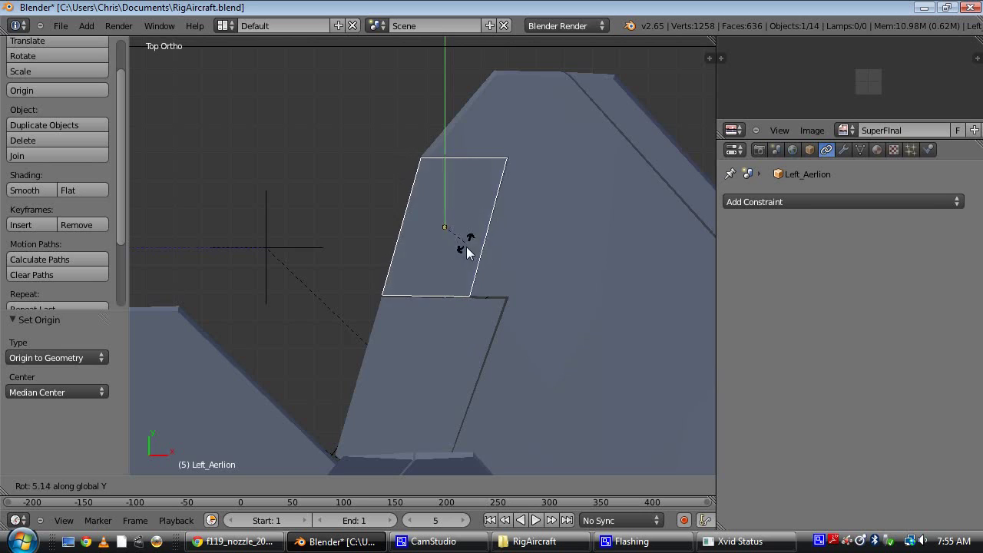
{"action": "key", "text": "Escape"}
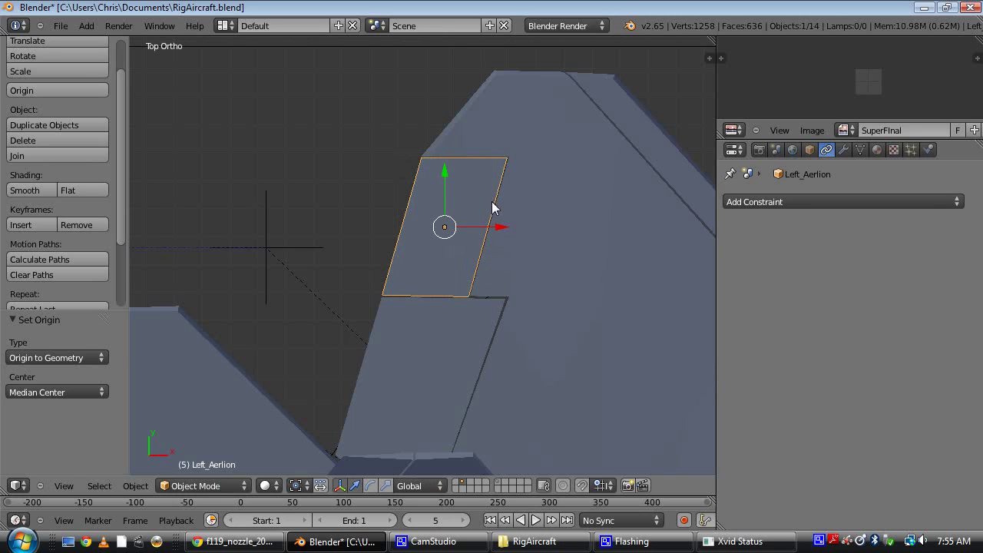
Move the Base.001 and Target.001 empties together about 0.8 in X and 0.1 in Y, placing Base.001 at the left aileron's hinge
{"action": "scroll", "coordinate": [470, 230], "scroll_direction": "down", "scroll_amount": 3}
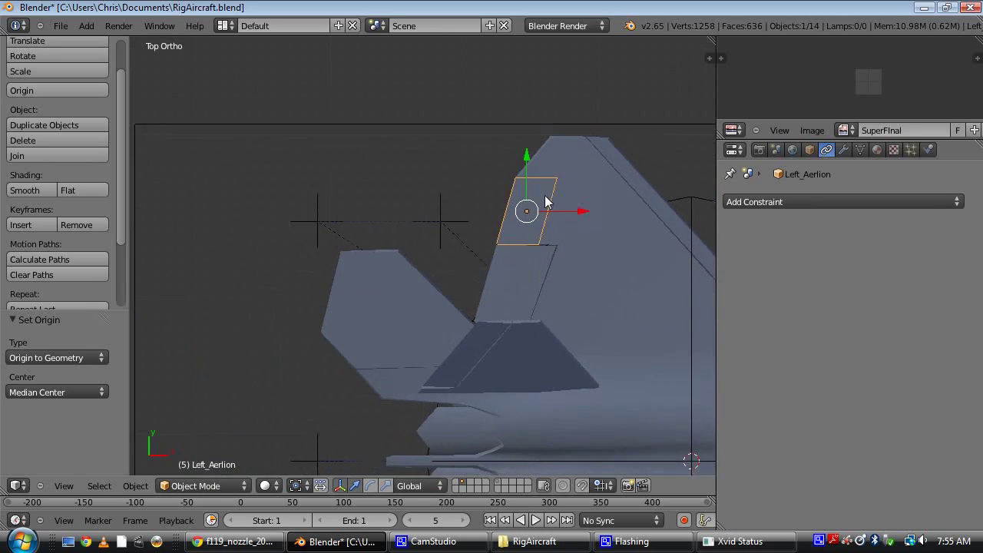
{"action": "middle_click_drag", "start_coordinate": [536, 202], "coordinate": [651, 212], "text": "shift"}
{"action": "scroll", "coordinate": [545, 251], "scroll_direction": "up", "scroll_amount": 1}
{"action": "right_click", "coordinate": [562, 226]}
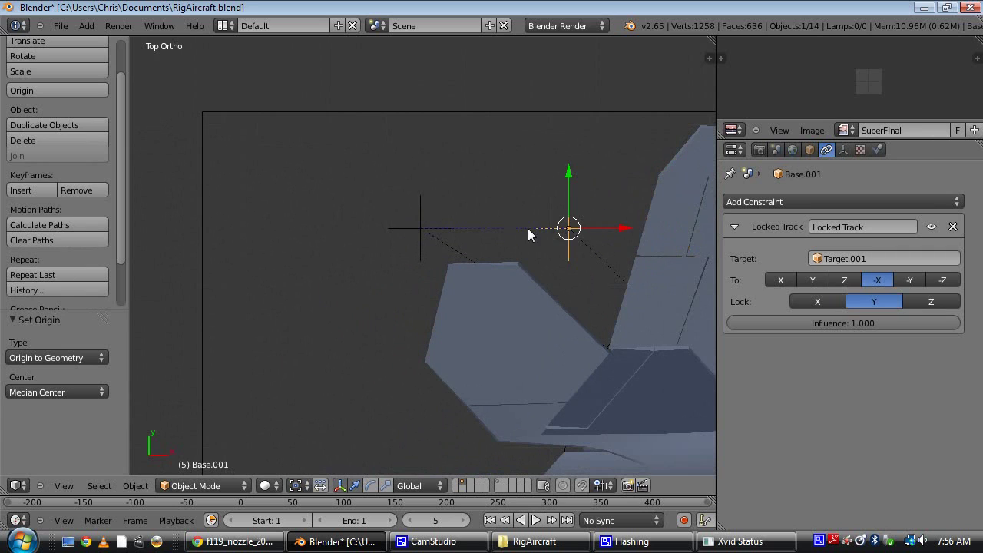
{"action": "scroll", "coordinate": [528, 235], "scroll_direction": "down", "scroll_amount": 2, "text": "ctrl"}
{"action": "right_click", "coordinate": [383, 235], "text": "shift"}
{"action": "scroll", "coordinate": [415, 261], "scroll_direction": "down", "scroll_amount": 3, "text": "ctrl"}
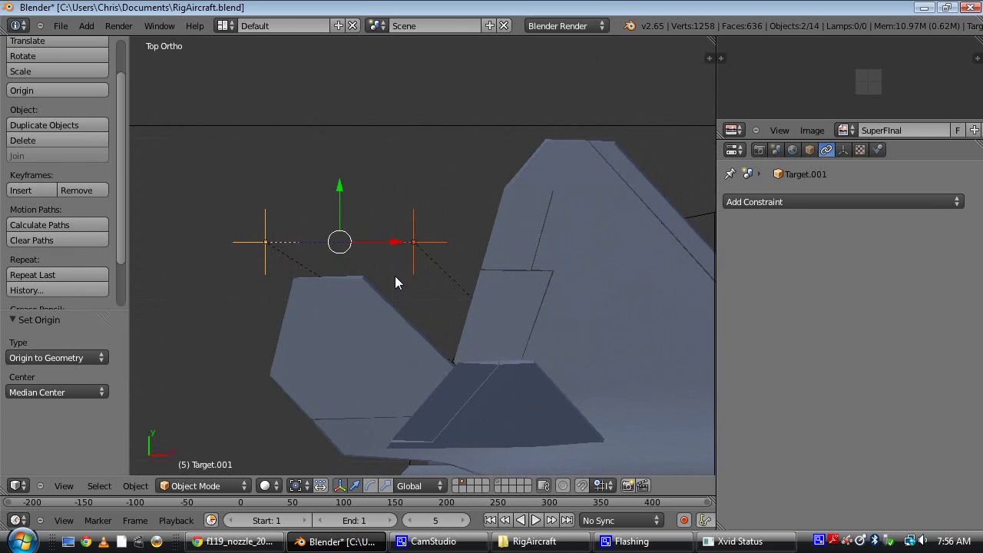
{"action": "key", "text": "g"}
{"action": "left_click", "coordinate": [524, 265]}
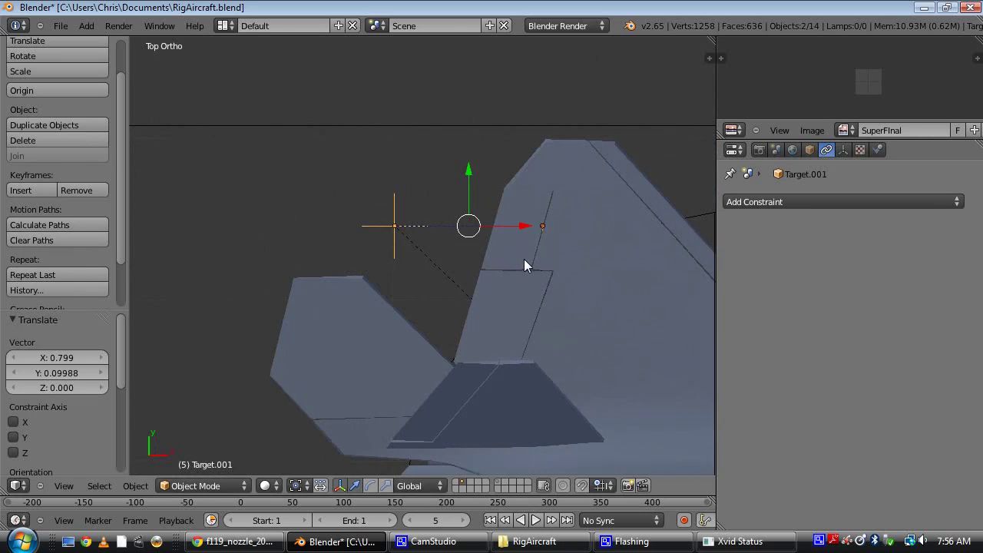
Rotate both empties about 15.2° in top view and shift them about 0.09 in Y along the aileron's hinge line
{"action": "key", "text": "z"}
{"action": "scroll", "coordinate": [588, 218], "scroll_direction": "up", "scroll_amount": 3}
{"action": "scroll", "coordinate": [511, 235], "scroll_direction": "down", "scroll_amount": 2, "text": "ctrl"}
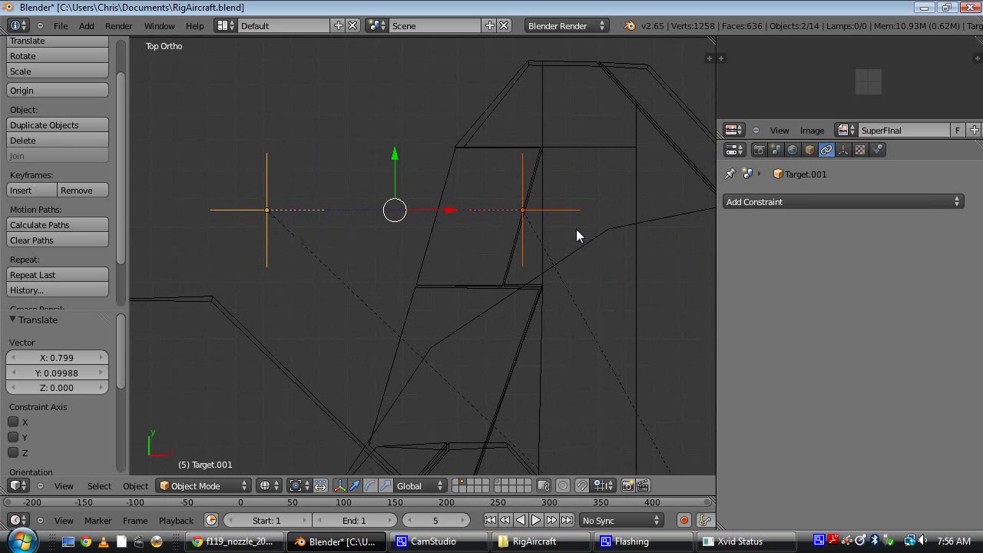
{"action": "scroll", "coordinate": [538, 230], "scroll_direction": "down", "scroll_amount": 2, "text": "ctrl"}
{"action": "scroll", "coordinate": [511, 231], "scroll_direction": "up", "scroll_amount": 2}
{"action": "key", "text": "r"}
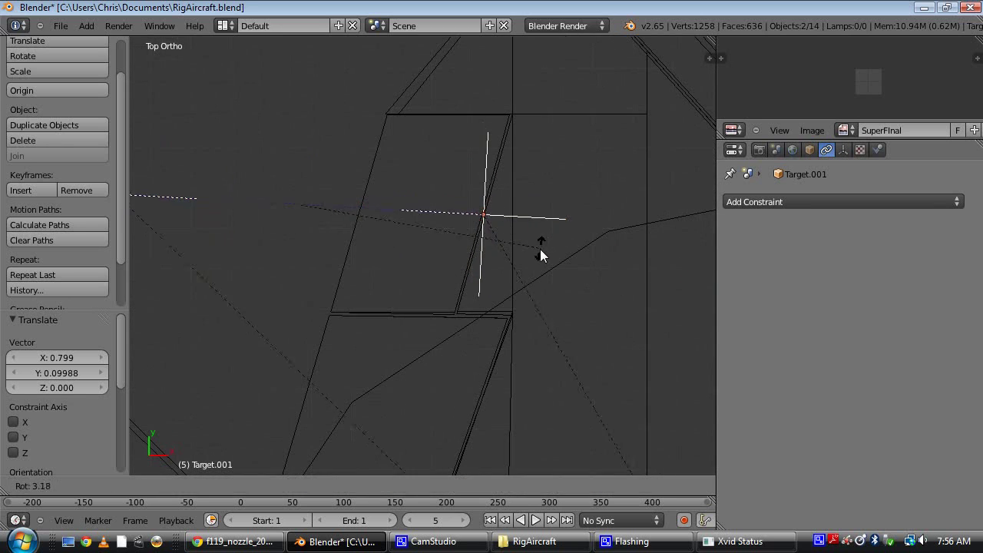
{"action": "left_click", "coordinate": [502, 287]}
{"action": "key", "text": "g"}
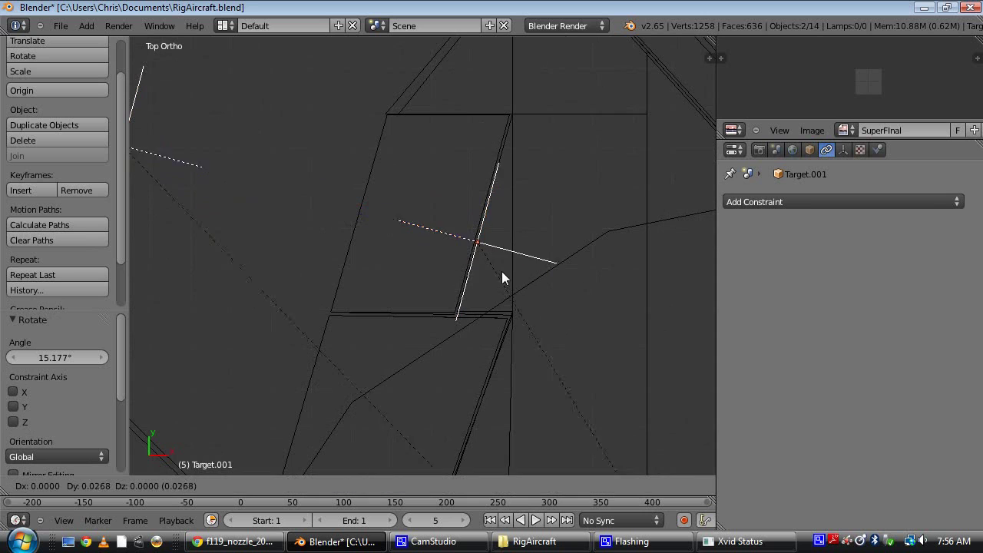
{"action": "left_click", "coordinate": [507, 249]}
Fine-tune both empties on the hinge line with small moves and rotations of about 0.69° and -0.35° in top view
{"action": "scroll", "coordinate": [507, 249], "scroll_direction": "up", "scroll_amount": 3}
{"action": "middle_click_drag", "start_coordinate": [549, 268], "coordinate": [483, 307], "text": "shift"}
{"action": "key", "text": "g"}
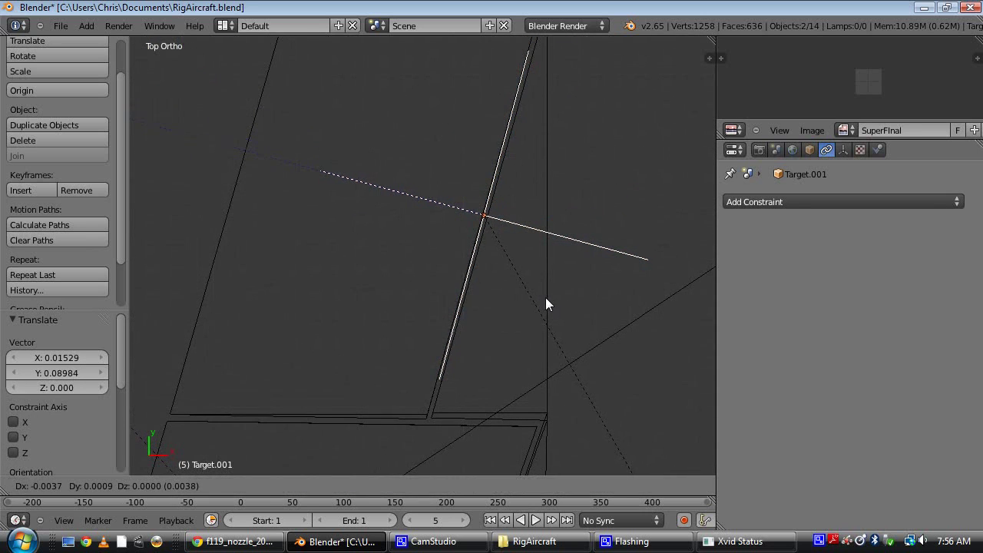
{"action": "left_click", "coordinate": [545, 300]}
{"action": "key", "text": "r"}
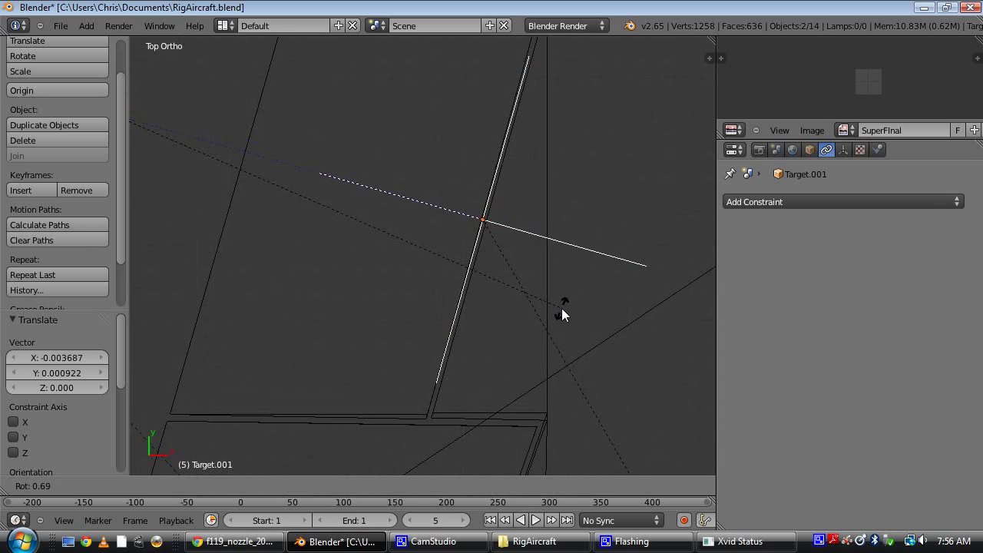
{"action": "left_click", "coordinate": [562, 308]}
{"action": "key", "text": "g"}
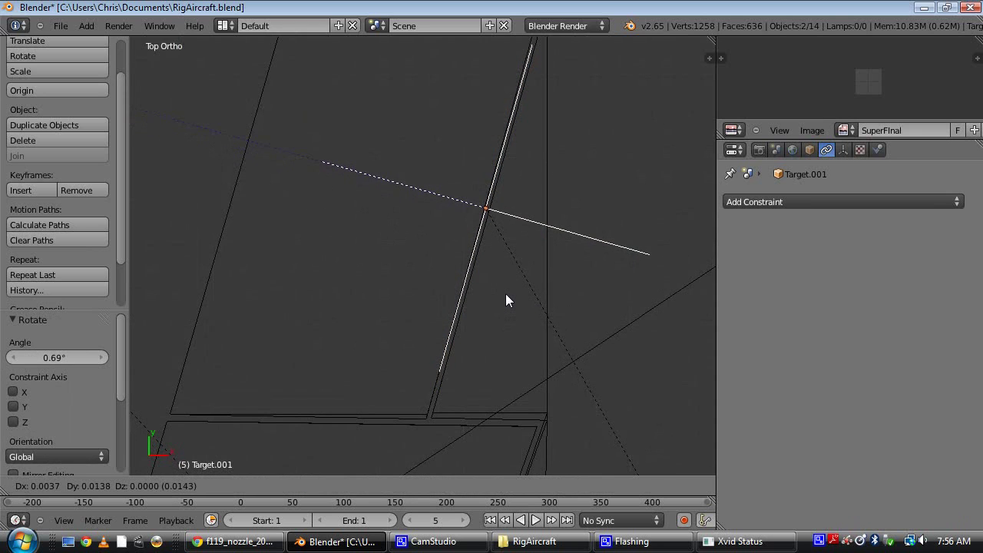
{"action": "left_click", "coordinate": [506, 300]}
{"action": "key", "text": "r"}
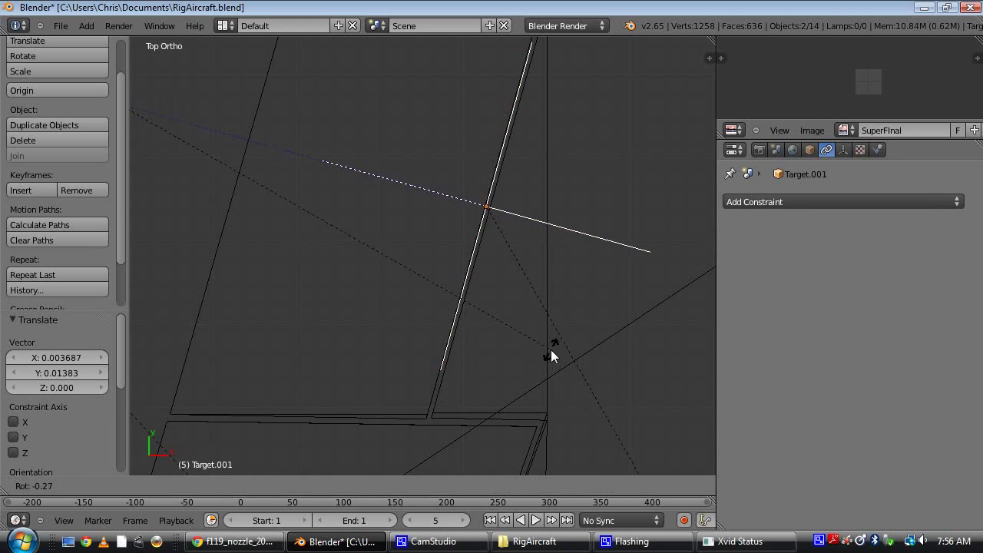
{"action": "left_click", "coordinate": [551, 349]}
Raise the Base.001 and Target.001 empties about 0.106 along Z to the wing's height
{"action": "scroll", "coordinate": [538, 354], "scroll_direction": "down", "scroll_amount": 2}
{"action": "middle_click_drag", "start_coordinate": [568, 384], "coordinate": [455, 220]}
{"action": "middle_click_drag", "start_coordinate": [469, 209], "coordinate": [467, 205]}
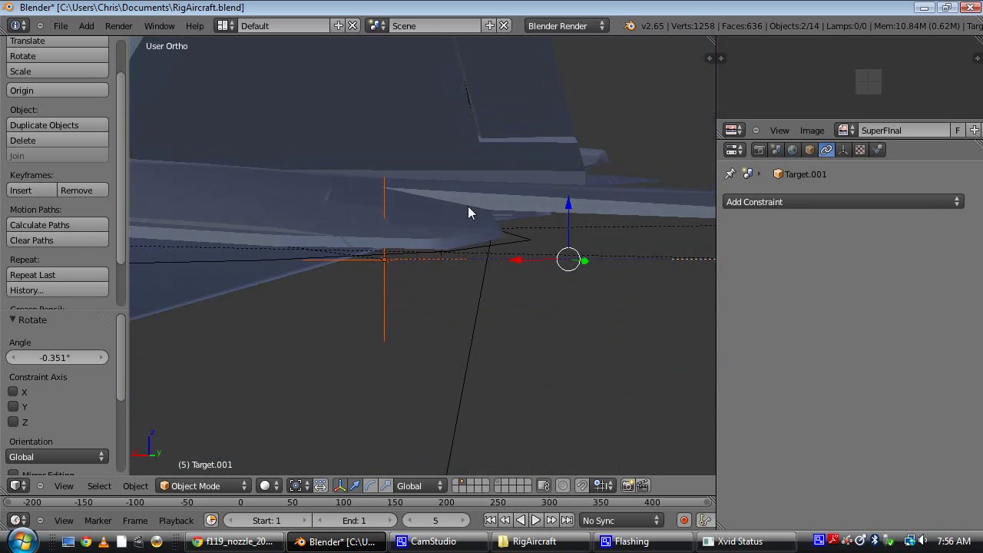
{"action": "key", "text": "KP_1"}
{"action": "key", "text": "ctrl+KP_1"}
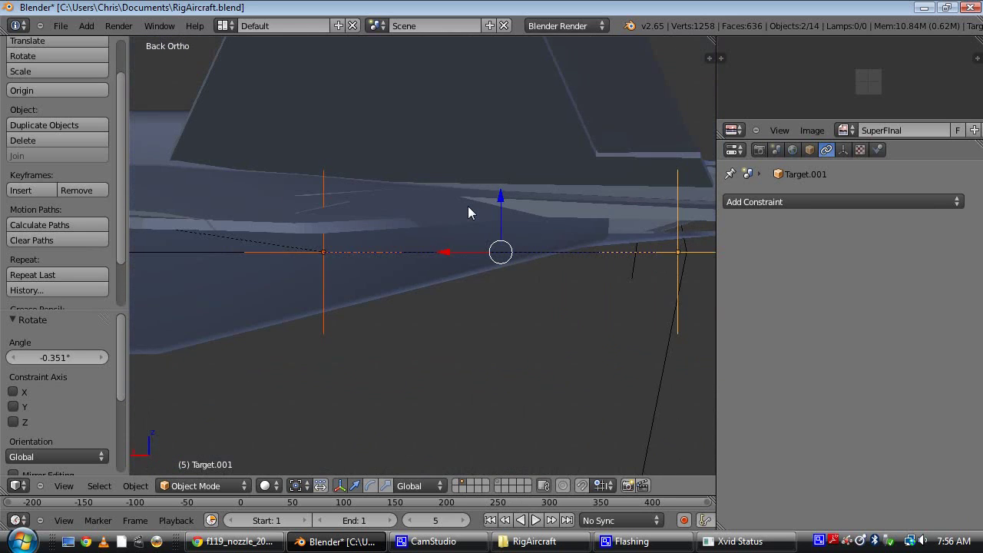
{"action": "scroll", "coordinate": [468, 206], "scroll_direction": "up", "scroll_amount": 2}
{"action": "middle_click_drag", "start_coordinate": [476, 230], "coordinate": [443, 233], "text": "shift"}
{"action": "scroll", "coordinate": [556, 223], "scroll_direction": "up", "scroll_amount": 3}
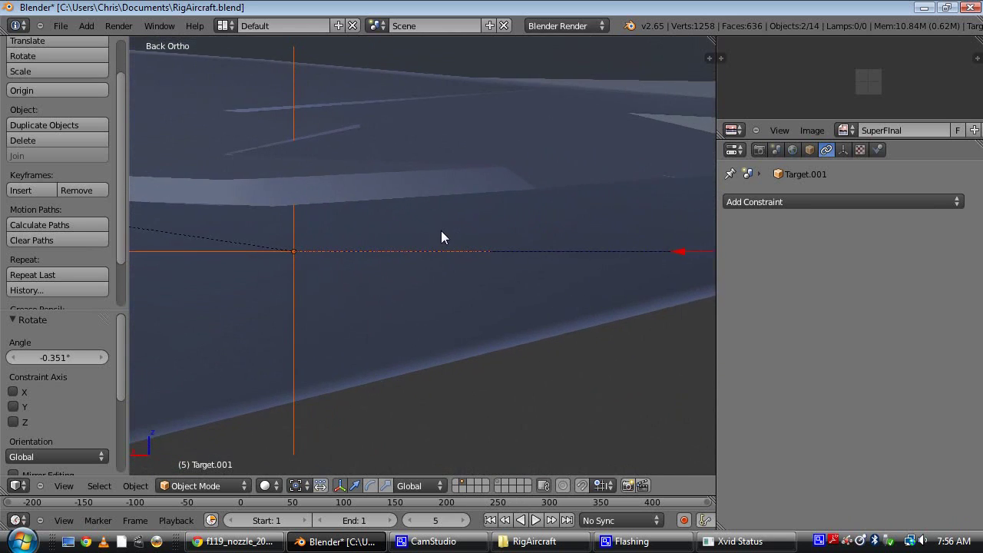
{"action": "scroll", "coordinate": [607, 268], "scroll_direction": "down", "scroll_amount": 1}
{"action": "left_click_drag", "start_coordinate": [679, 226], "coordinate": [679, 130]}
Tilt both empties about -3° in left view to follow the wing's slope and lower them about 0.015 along Z
{"action": "middle_click_drag", "start_coordinate": [633, 141], "coordinate": [431, 212]}
{"action": "key", "text": "KP_3"}
{"action": "key", "text": "ctrl+KP_3"}
{"action": "scroll", "coordinate": [426, 206], "scroll_direction": "up", "scroll_amount": 3}
{"action": "middle_click_drag", "start_coordinate": [564, 204], "coordinate": [408, 234], "text": "shift"}
{"action": "key", "text": "z"}
{"action": "middle_click_drag", "start_coordinate": [463, 251], "coordinate": [535, 258], "text": "shift"}
{"action": "key", "text": "r"}
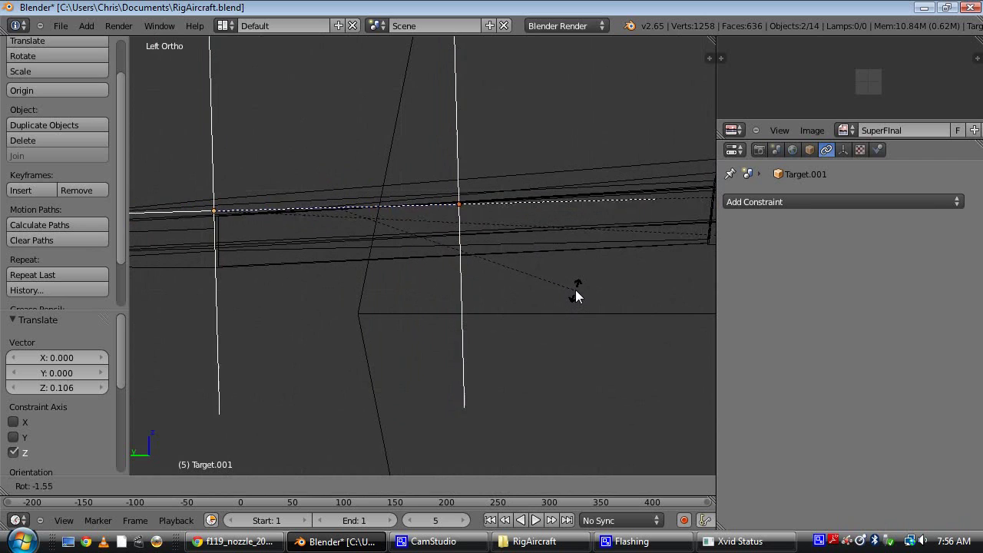
{"action": "left_click", "coordinate": [575, 284]}
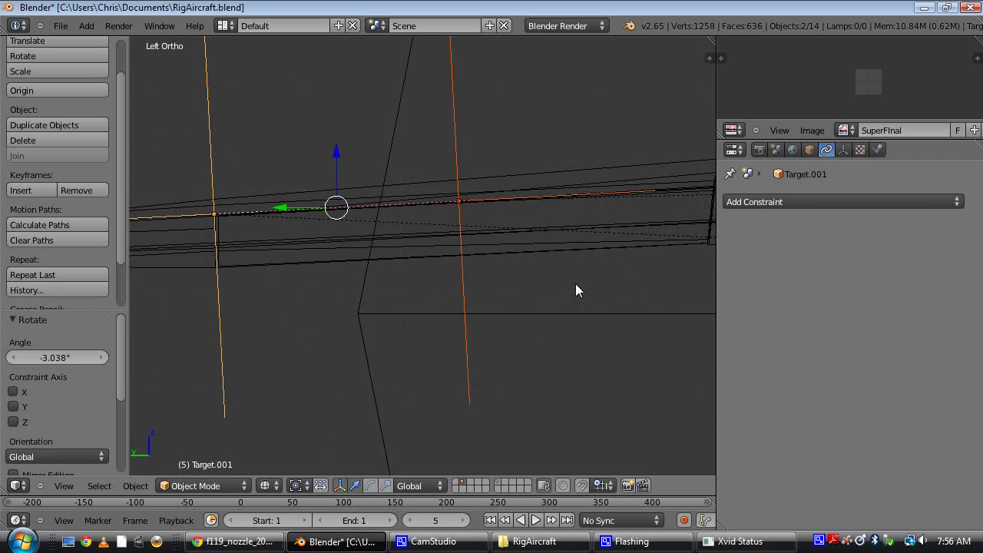
{"action": "key", "text": "g"}
{"action": "key", "text": "z"}
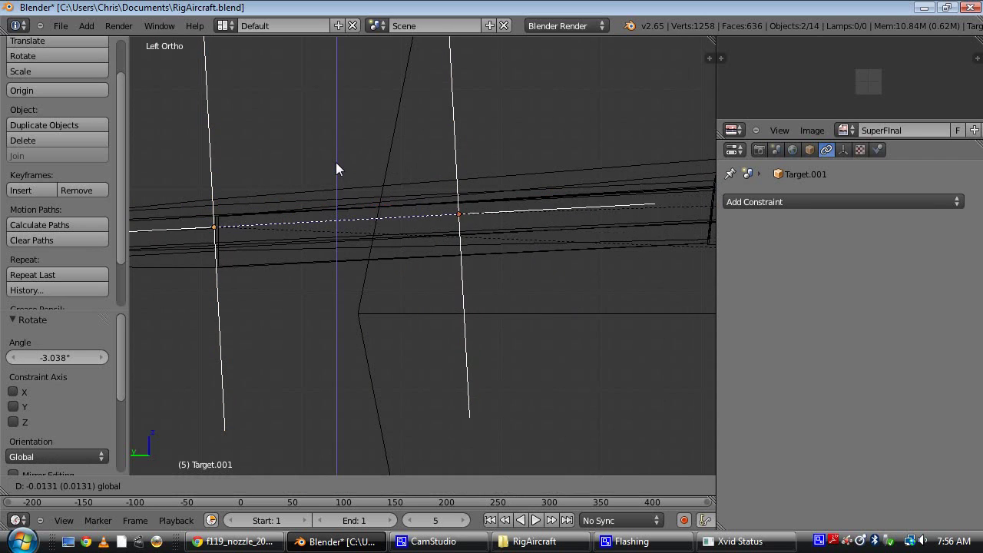
{"action": "left_click", "coordinate": [336, 162]}
Parent the Left_Aerlion surface to the Base.001 empty as Object
{"action": "key", "text": "z"}
{"action": "scroll", "coordinate": [353, 177], "scroll_direction": "down", "scroll_amount": 5}
{"action": "middle_click_drag", "start_coordinate": [359, 186], "coordinate": [486, 263]}
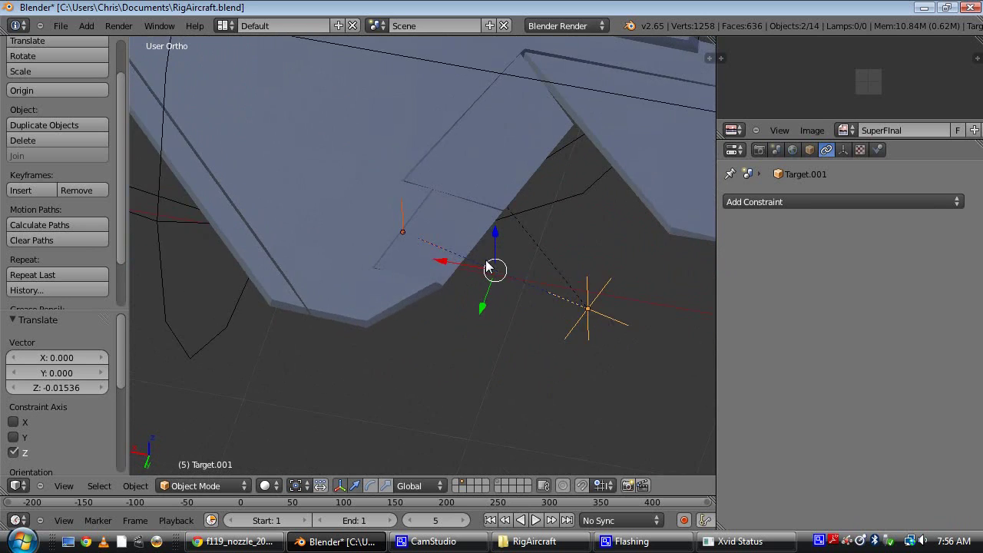
{"action": "scroll", "coordinate": [484, 257], "scroll_direction": "up", "scroll_amount": 3}
{"action": "right_click", "coordinate": [470, 195]}
{"action": "scroll", "coordinate": [407, 204], "scroll_direction": "down", "scroll_amount": 3}
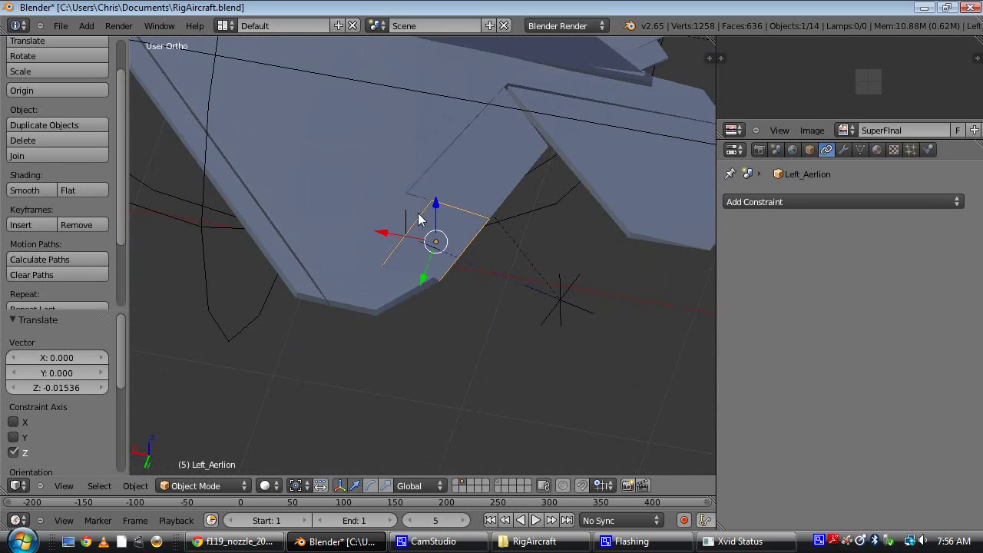
{"action": "right_click", "coordinate": [409, 217], "text": "shift"}
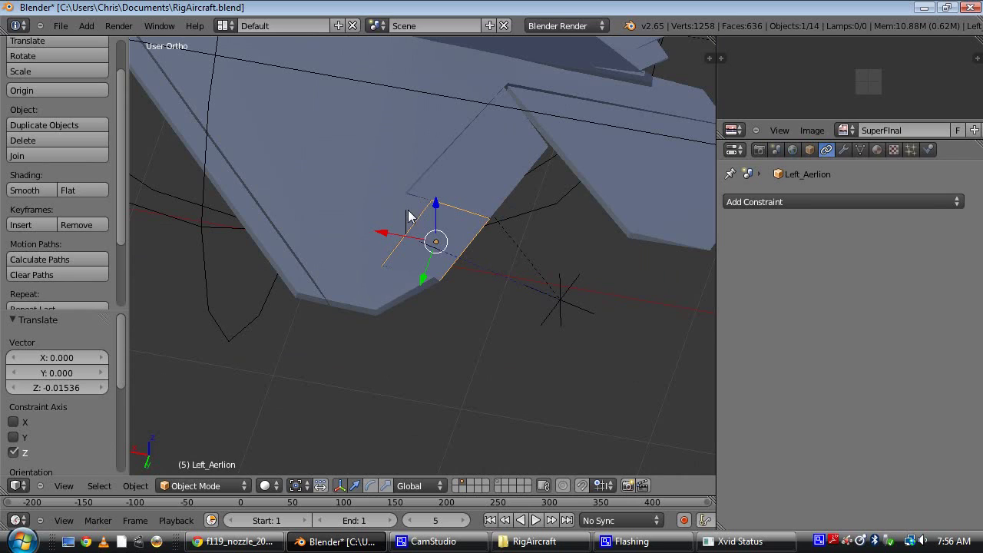
{"action": "key", "text": "ctrl+p"}
{"action": "left_click", "coordinate": [431, 247]}
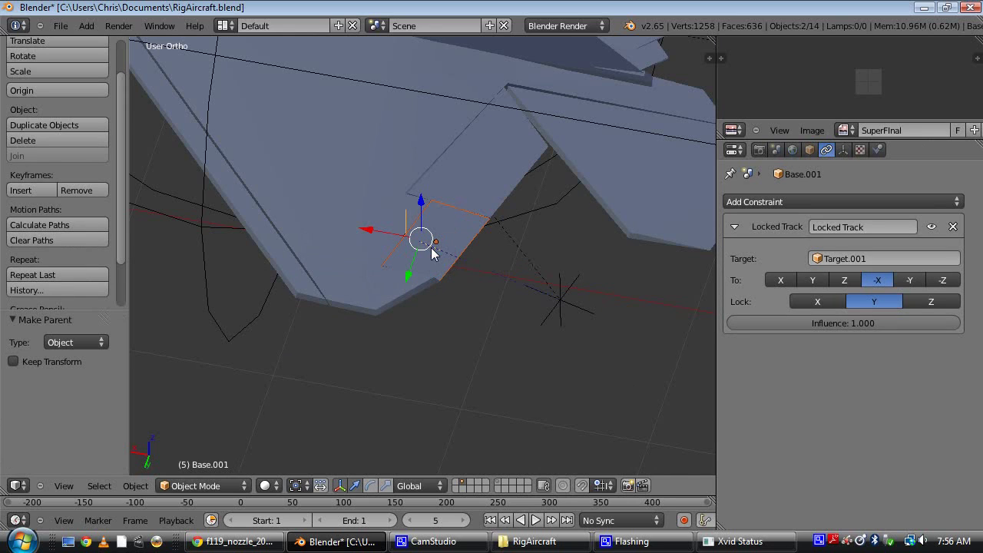
Test the left aileron's deflection with a temporary move of the Target.001 empty along Z
{"action": "right_click", "coordinate": [563, 308]}
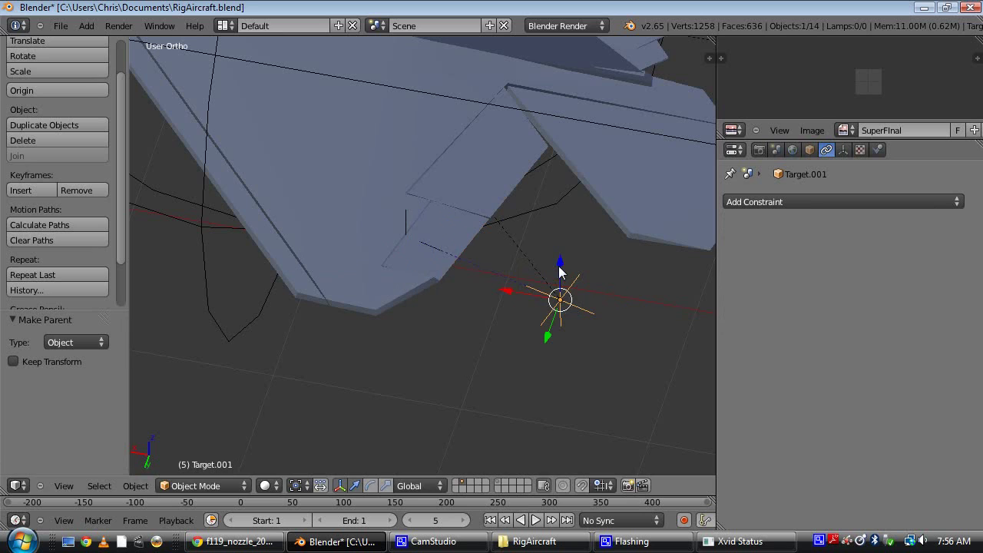
{"action": "key", "text": "g"}
{"action": "key", "text": "z"}
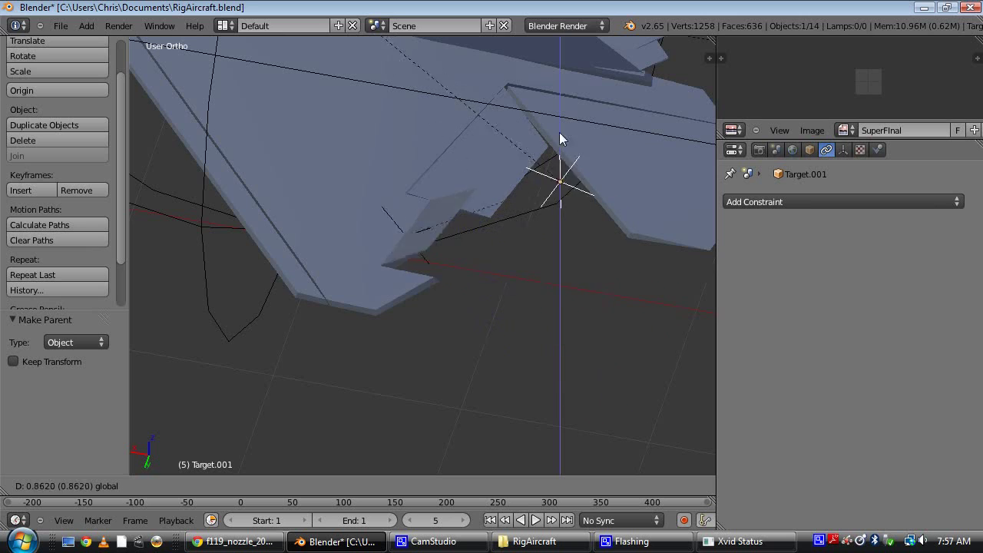
{"action": "left_click", "coordinate": [564, 222]}
{"action": "middle_click_drag", "start_coordinate": [459, 205], "coordinate": [535, 292]}
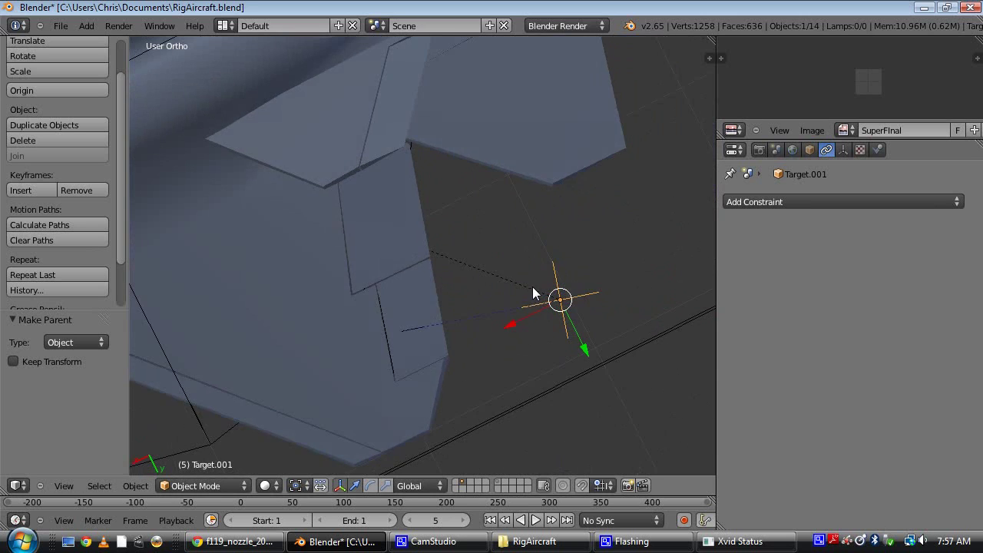
Duplicate Target.001 and Base.001 together and offset the copies about -0.036 in X and -0.543 in Y to the inboard flap's hinge
{"action": "scroll", "coordinate": [522, 280], "scroll_direction": "down", "scroll_amount": 2}
{"action": "key", "text": "KP_7"}
{"action": "scroll", "coordinate": [500, 288], "scroll_direction": "down", "scroll_amount": 2}
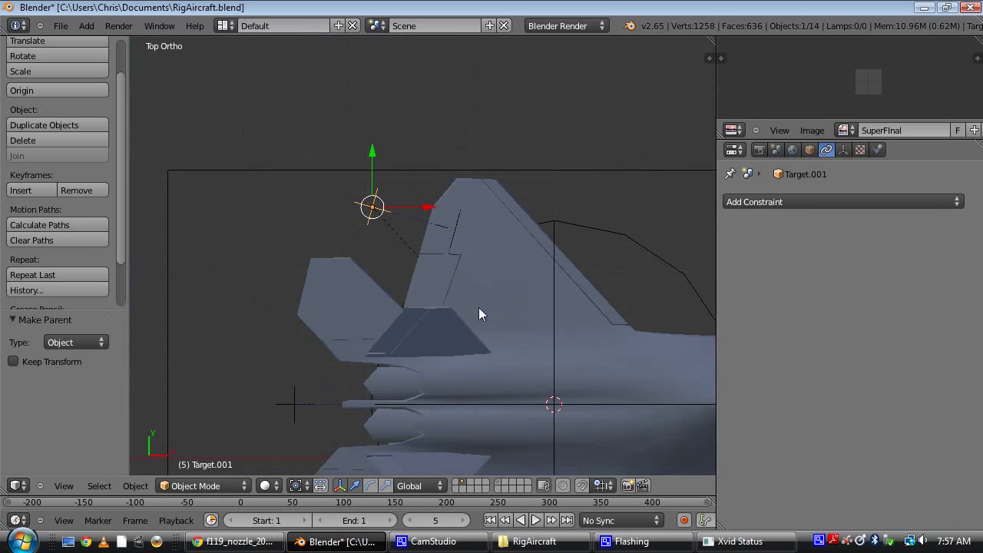
{"action": "scroll", "coordinate": [488, 300], "scroll_direction": "up", "scroll_amount": 3}
{"action": "key", "text": "z"}
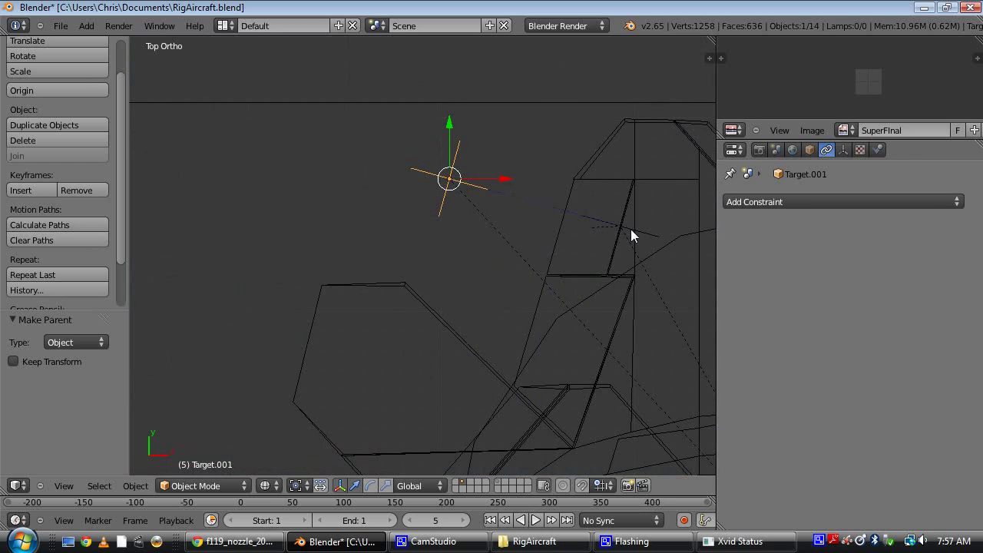
{"action": "right_click", "coordinate": [629, 228], "text": "shift"}
{"action": "scroll", "coordinate": [543, 205], "scroll_direction": "up", "scroll_amount": 2}
{"action": "key", "text": "z"}
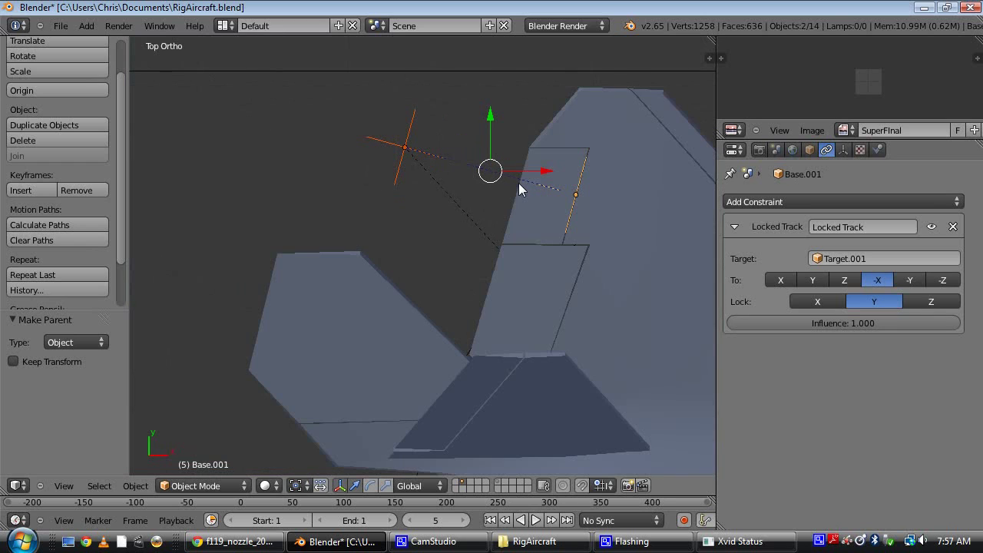
{"action": "key", "text": "shift+d"}
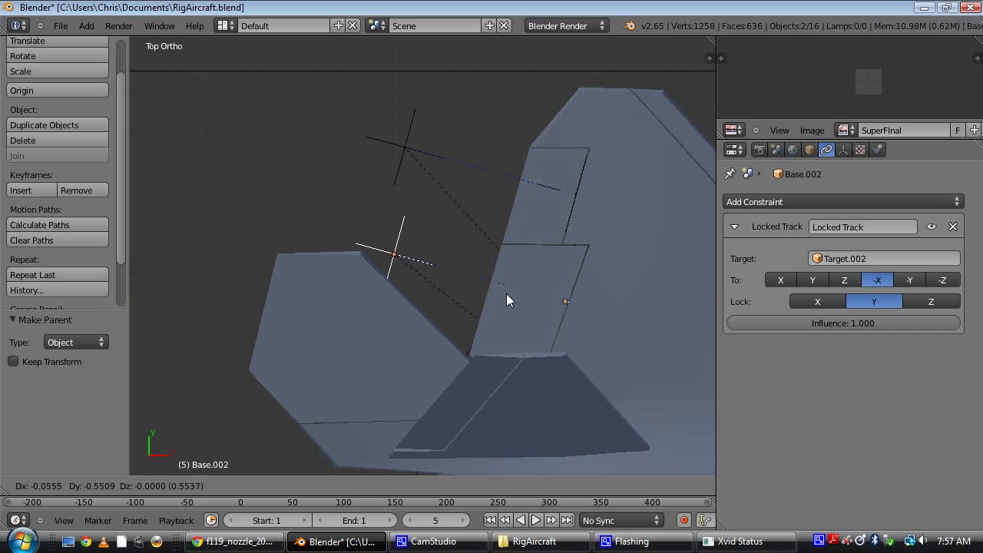
{"action": "left_click", "coordinate": [512, 299]}
Rotate the duplicated empties about 4° in top view to align them with the inboard flap's hinge line
{"action": "scroll", "coordinate": [573, 310], "scroll_direction": "up", "scroll_amount": 5}
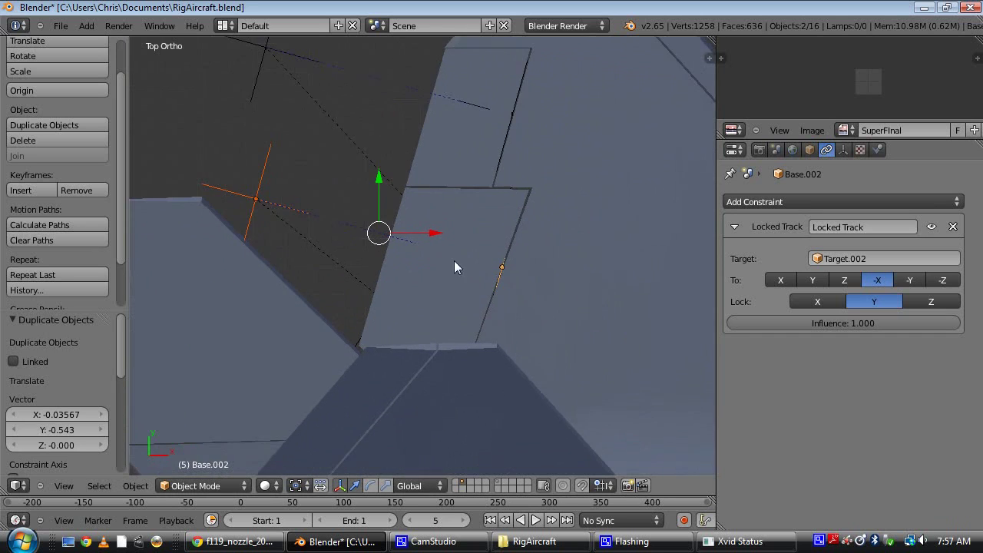
{"action": "key", "text": "z"}
{"action": "key", "text": "r"}
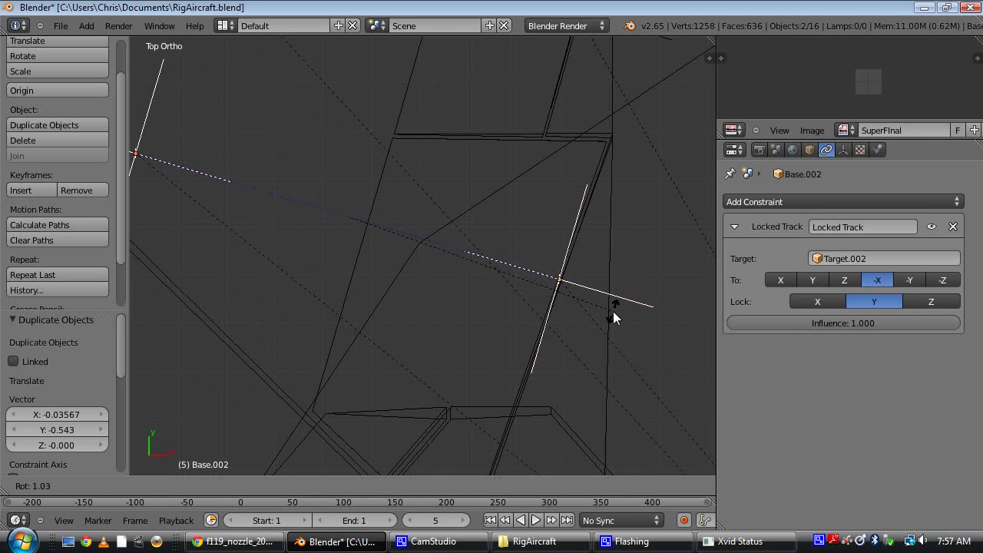
{"action": "left_click", "coordinate": [610, 325]}
Raise the duplicated empties about 0.013 along Z and tilt them about 0.4° in side view to match the flap's hinge
{"action": "middle_click_drag", "start_coordinate": [610, 325], "coordinate": [493, 215]}
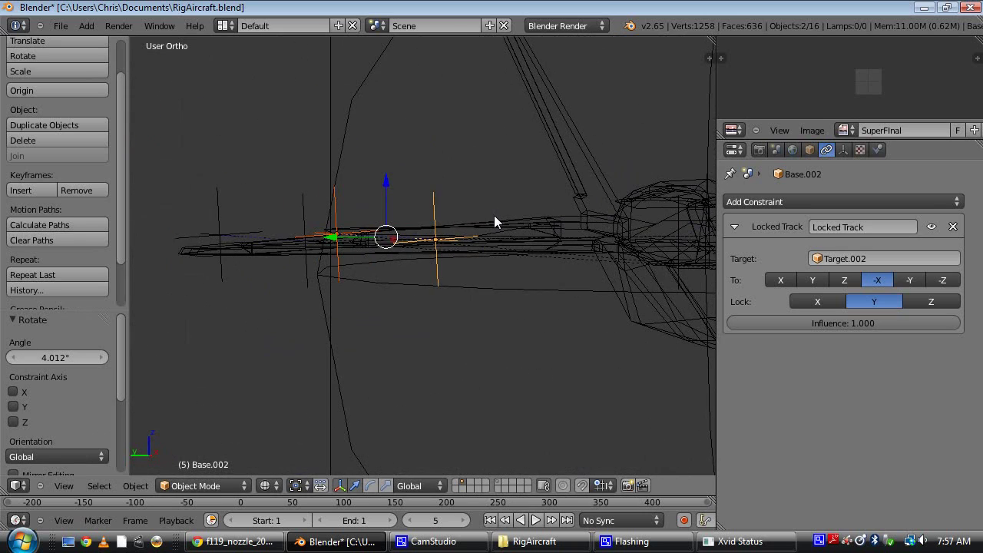
{"action": "key", "text": "KP_3"}
{"action": "key", "text": "KP_1"}
{"action": "key", "text": "z"}
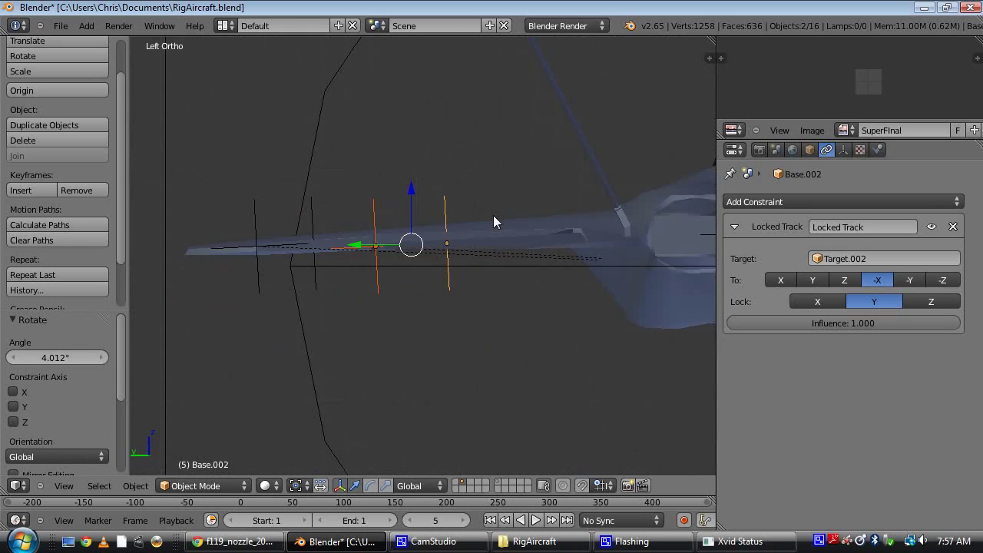
{"action": "scroll", "coordinate": [494, 222], "scroll_direction": "up", "scroll_amount": 6}
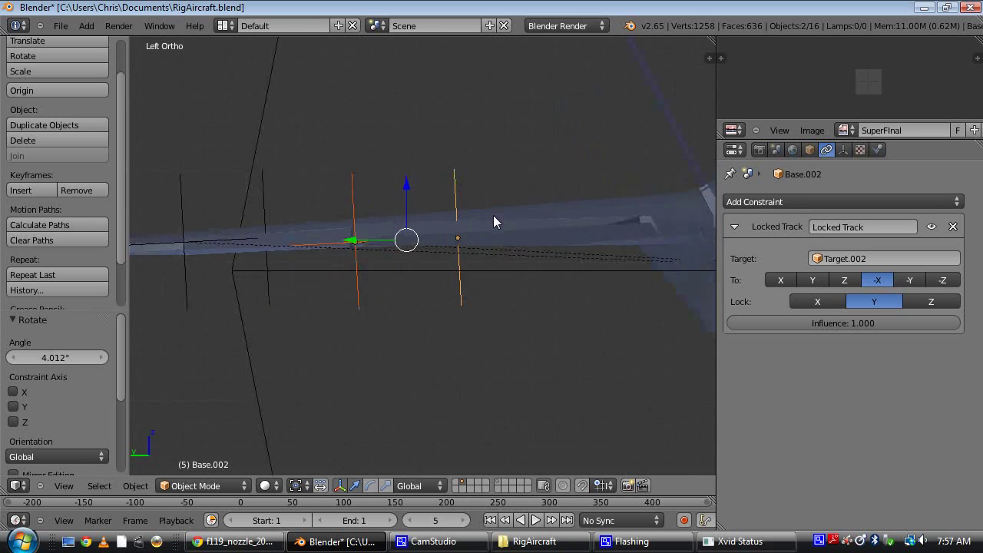
{"action": "key", "text": "z"}
{"action": "left_click_drag", "start_coordinate": [388, 193], "coordinate": [391, 189]}
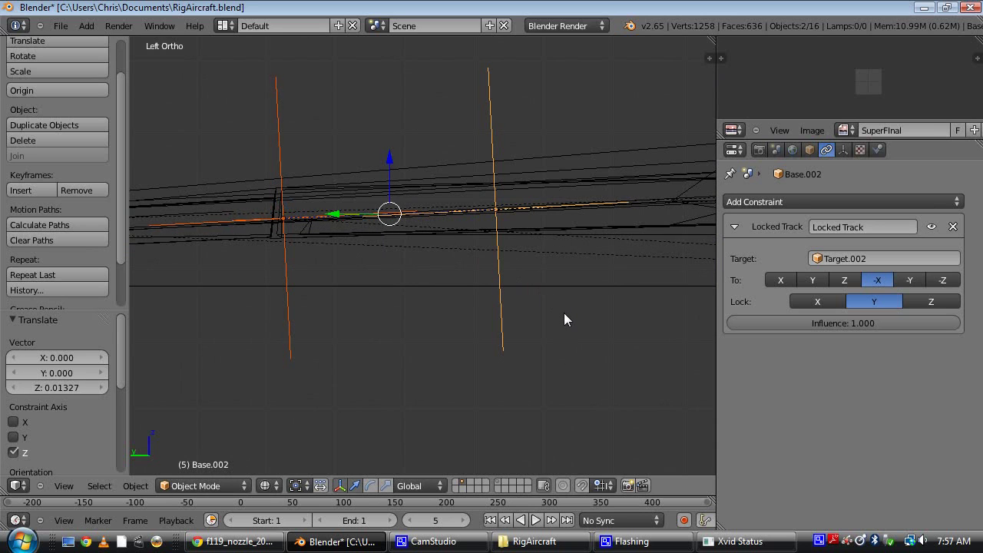
{"action": "key", "text": "r"}
{"action": "left_click", "coordinate": [562, 313]}
Parent the left inboard flap surface to the Base.002 empty as Object
{"action": "mouse_move", "coordinate": [522, 287]}
{"action": "middle_mouse_down"}
{"action": "mouse_move", "coordinate": [434, 215]}
{"action": "mouse_move", "coordinate": [407, 264]}
{"action": "mouse_move", "coordinate": [433, 285]}
{"action": "middle_mouse_up"}
{"action": "right_click", "coordinate": [432, 286]}
{"action": "middle_click_drag", "start_coordinate": [434, 246], "coordinate": [500, 231]}
{"action": "right_click", "coordinate": [500, 230]}
{"action": "right_click", "coordinate": [450, 182], "text": "shift"}
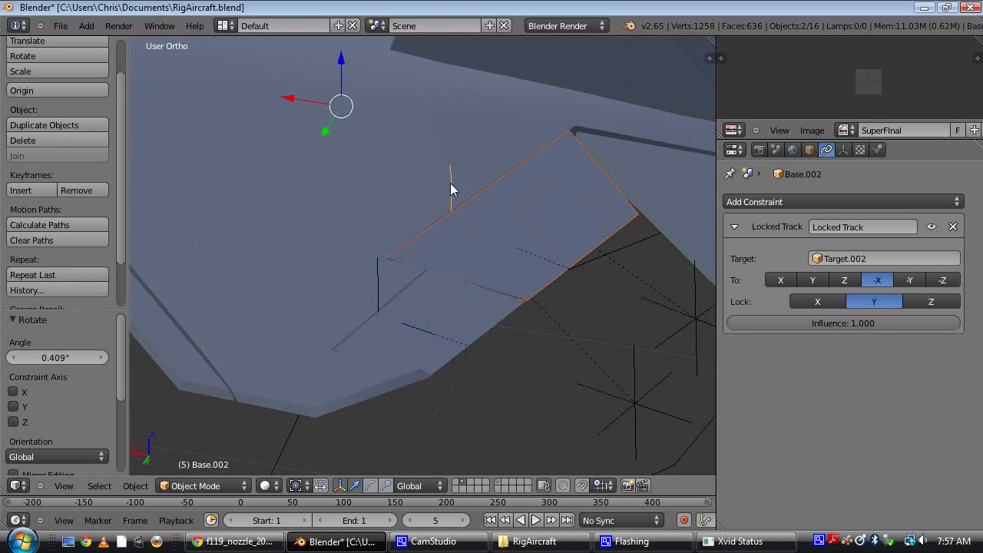
{"action": "key", "text": "ctrl+p"}
{"action": "left_click", "coordinate": [450, 183]}
{"action": "middle_click_drag", "start_coordinate": [450, 183], "coordinate": [492, 219]}
Test the left inboard flap's deflection by moving its target empty
{"action": "right_click", "coordinate": [616, 294]}
{"action": "middle_click_drag", "start_coordinate": [617, 294], "coordinate": [517, 242]}
{"action": "left_click_drag", "start_coordinate": [532, 243], "coordinate": [513, 229]}
{"action": "middle_click_drag", "start_coordinate": [510, 225], "coordinate": [657, 137]}
{"action": "middle_click_drag", "start_coordinate": [505, 243], "coordinate": [465, 167]}
Test the control surfaces' response with a temporary rotation of Rig_Controller about the global Y axis
{"action": "key", "text": "KP_7"}
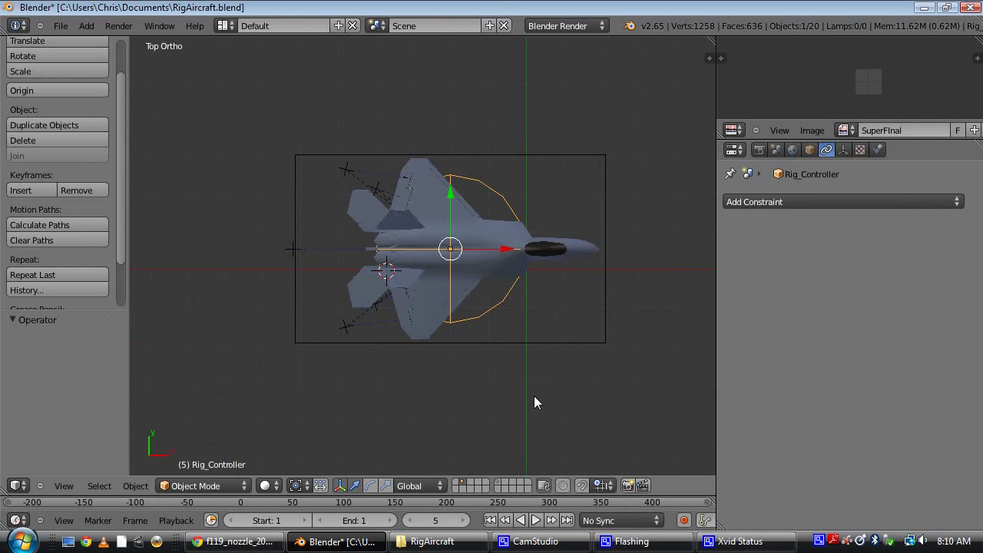
{"action": "scroll", "coordinate": [535, 397], "scroll_direction": "up", "scroll_amount": 3}
{"action": "middle_click_drag", "start_coordinate": [535, 397], "coordinate": [667, 289]}
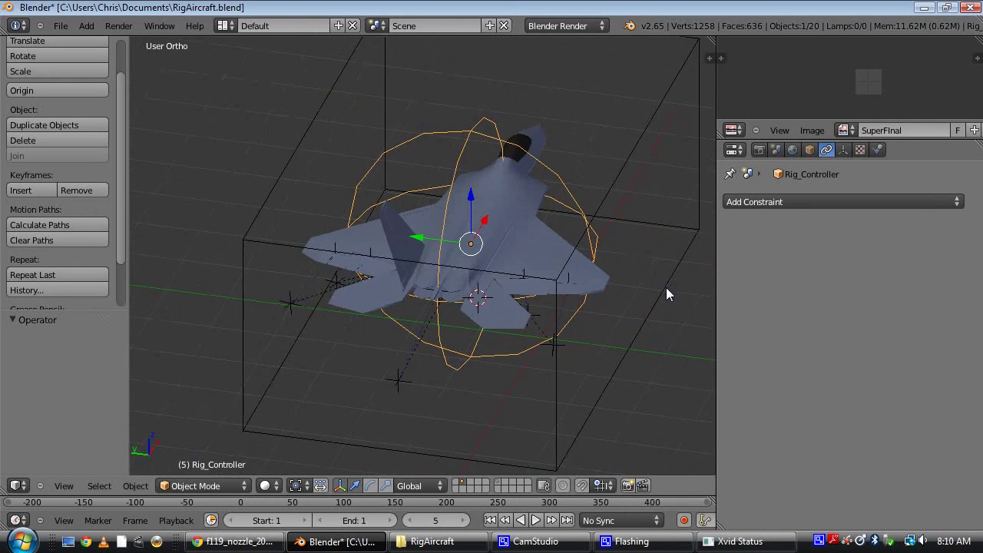
{"action": "scroll", "coordinate": [618, 324], "scroll_direction": "up", "scroll_amount": 3}
{"action": "middle_click_drag", "start_coordinate": [618, 324], "coordinate": [546, 260]}
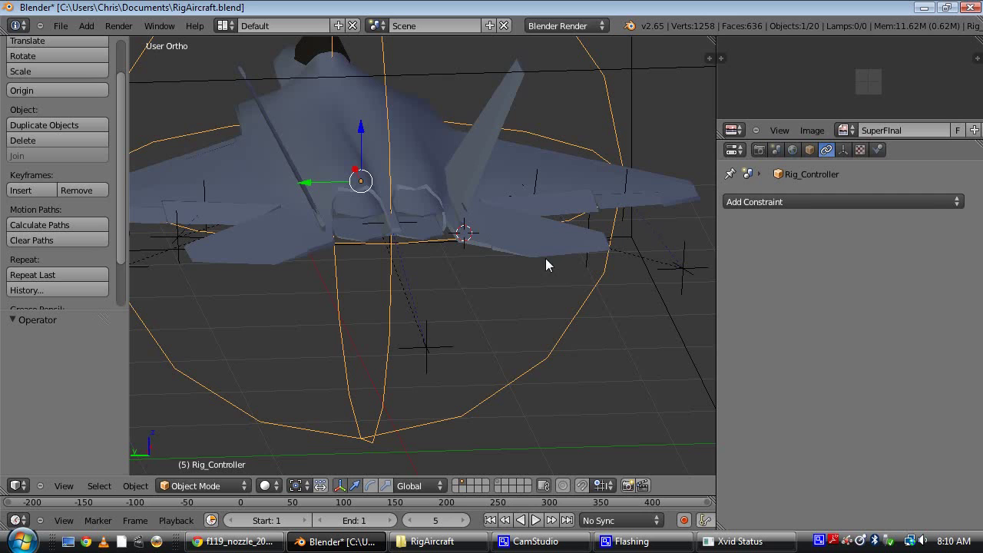
{"action": "right_click", "coordinate": [678, 276]}
{"action": "middle_click_drag", "start_coordinate": [678, 275], "coordinate": [577, 335]}
{"action": "right_click", "coordinate": [523, 311]}
{"action": "key", "text": "r"}
{"action": "key", "text": "y"}
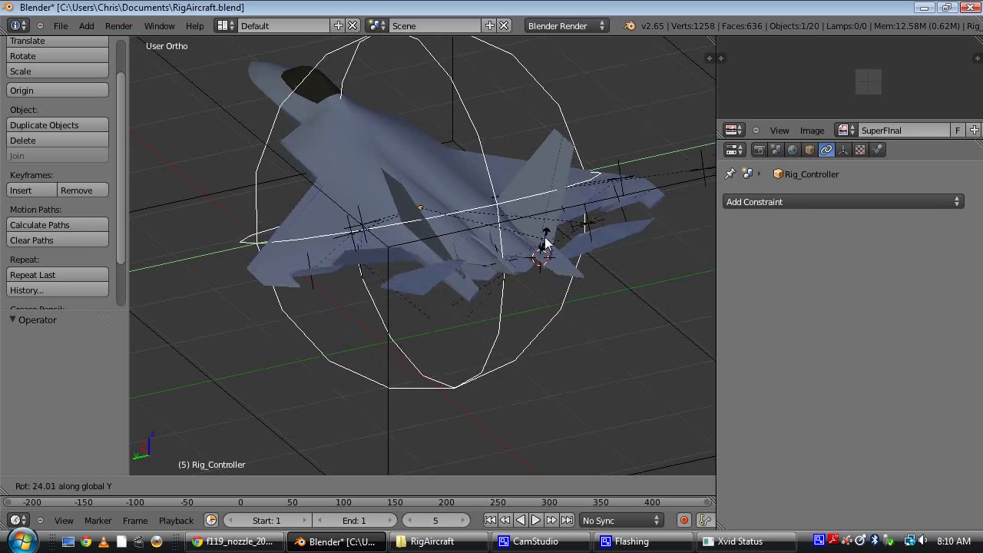
{"action": "left_click", "coordinate": [551, 326]}
Preview another temporary Y rotation of Rig_Controller from the aircraft's side and select Horizontal_Stabilizers for inspection
{"action": "middle_click_drag", "start_coordinate": [477, 304], "coordinate": [594, 365]}
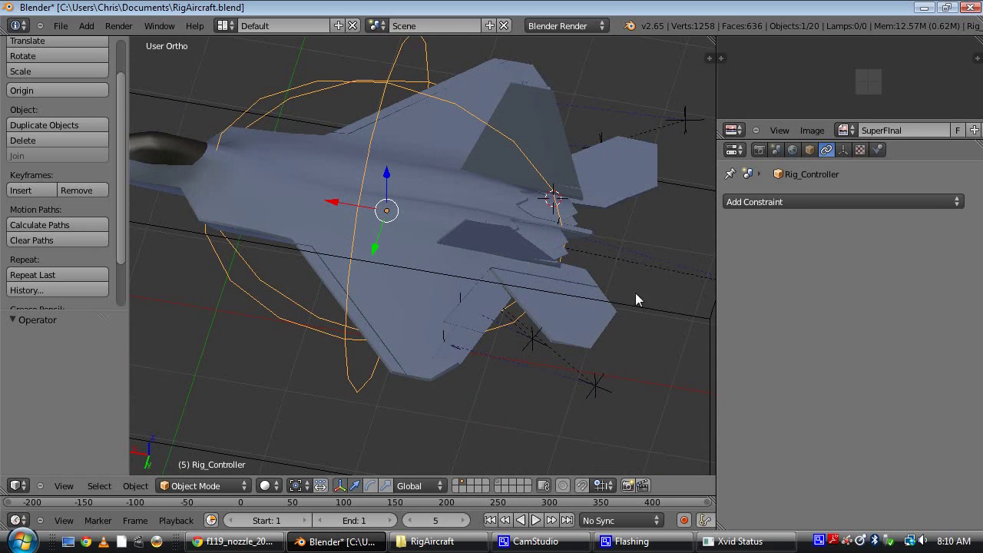
{"action": "key", "text": "r"}
{"action": "key", "text": "y"}
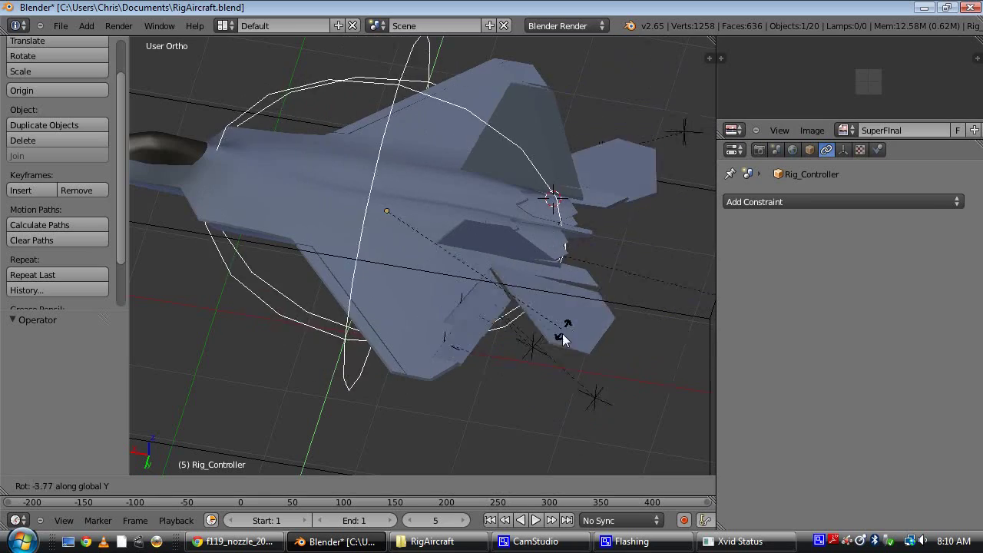
{"action": "left_click", "coordinate": [557, 245]}
{"action": "middle_click_drag", "start_coordinate": [562, 307], "coordinate": [494, 321]}
{"action": "right_click", "coordinate": [515, 284]}
{"action": "scroll", "coordinate": [521, 282], "scroll_direction": "down", "scroll_amount": 2}
{"action": "scroll", "coordinate": [493, 321], "scroll_direction": "up", "scroll_amount": 5}
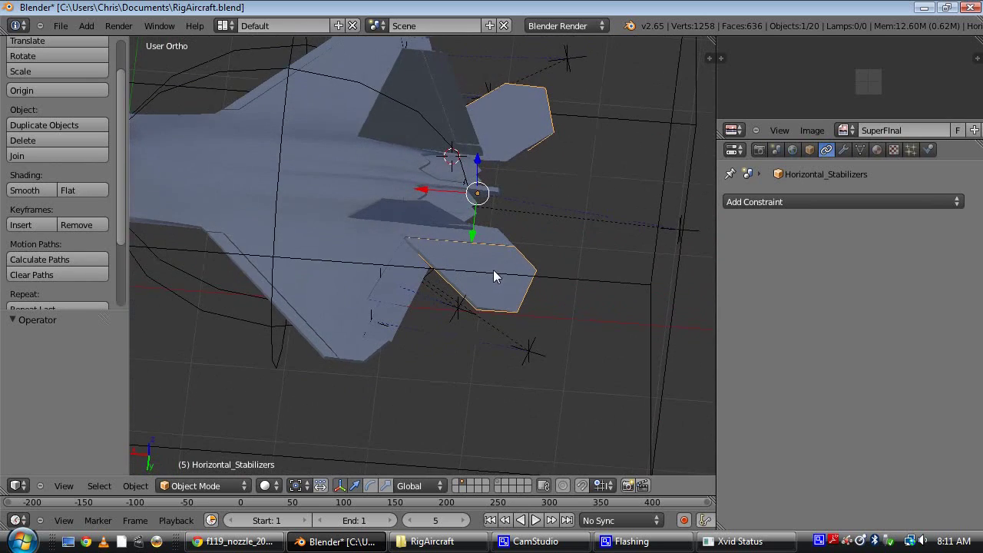
{"action": "middle_click_drag", "start_coordinate": [500, 278], "coordinate": [507, 223]}
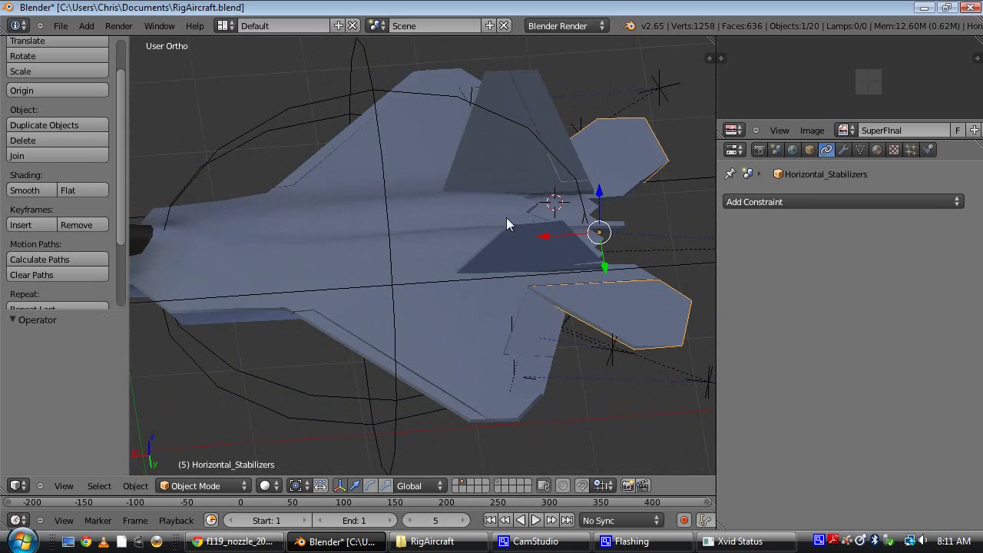
Rotate Rig_Controller about 16.5° around the global Y axis to deflect the control surfaces
{"action": "right_click", "coordinate": [362, 90]}
{"action": "key", "text": "r"}
{"action": "key", "text": "y"}
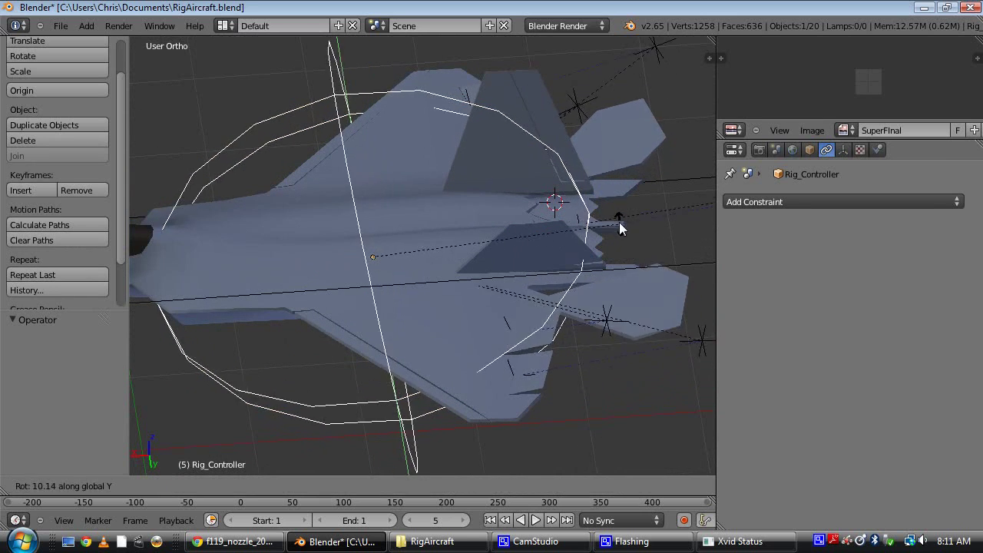
{"action": "left_click", "coordinate": [604, 199]}
Examine the deflected stabilizers, flaps and ailerons from the side, above and the rear to compare their directions
{"action": "middle_click_drag", "start_coordinate": [605, 199], "coordinate": [573, 320]}
{"action": "scroll", "coordinate": [573, 312], "scroll_direction": "up", "scroll_amount": 5}
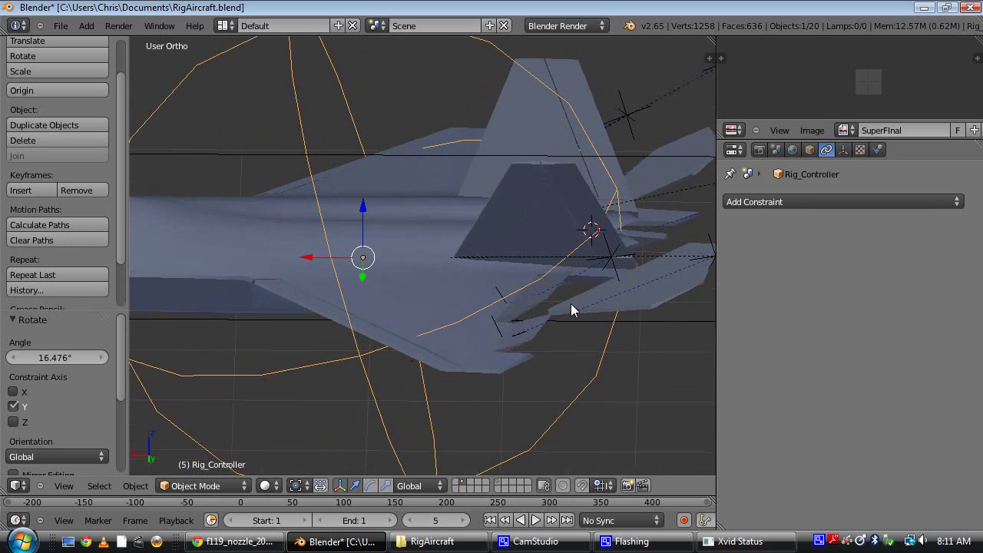
{"action": "scroll", "coordinate": [507, 269], "scroll_direction": "down", "scroll_amount": 4}
{"action": "middle_click_drag", "start_coordinate": [475, 240], "coordinate": [226, 229]}
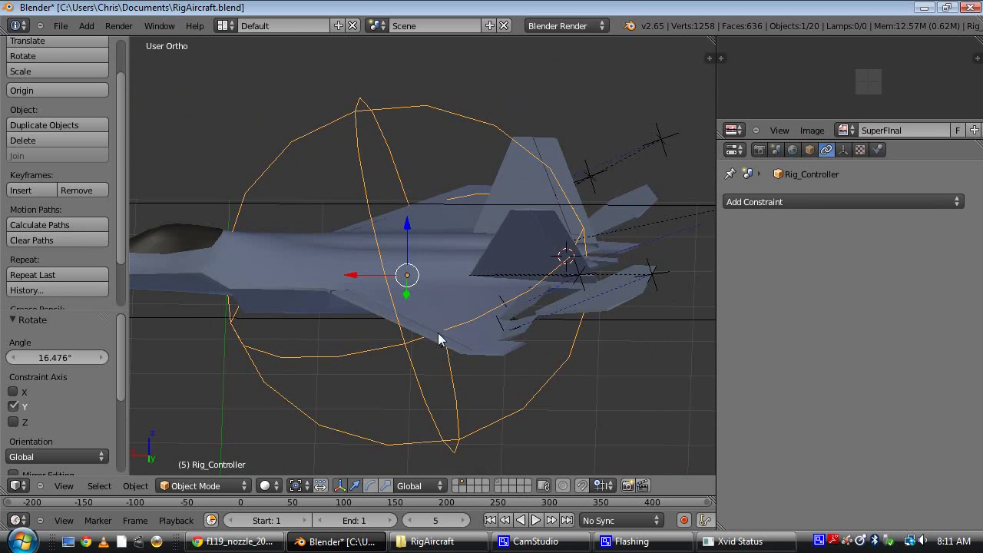
{"action": "middle_click_drag", "start_coordinate": [515, 343], "coordinate": [538, 343]}
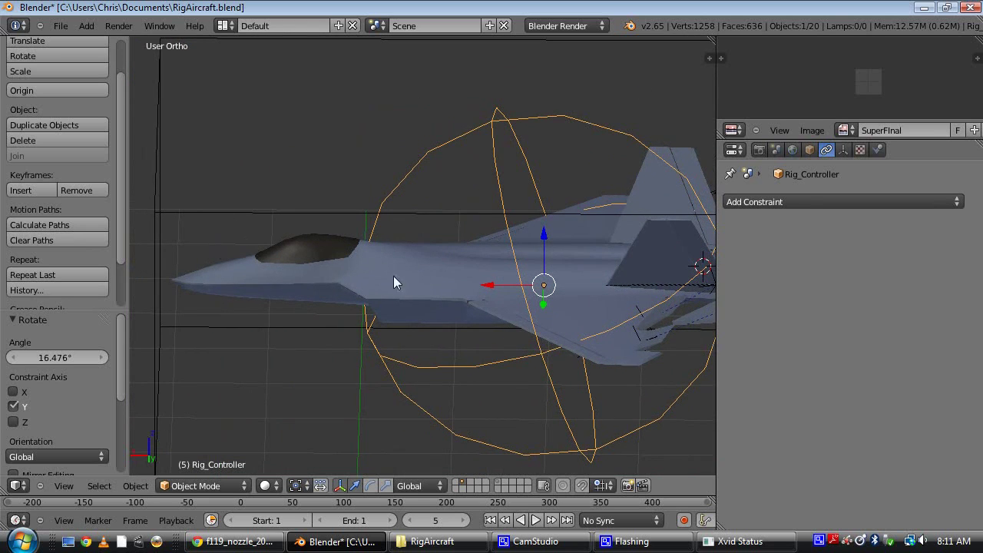
{"action": "middle_click_drag", "start_coordinate": [491, 303], "coordinate": [371, 268], "text": "shift"}
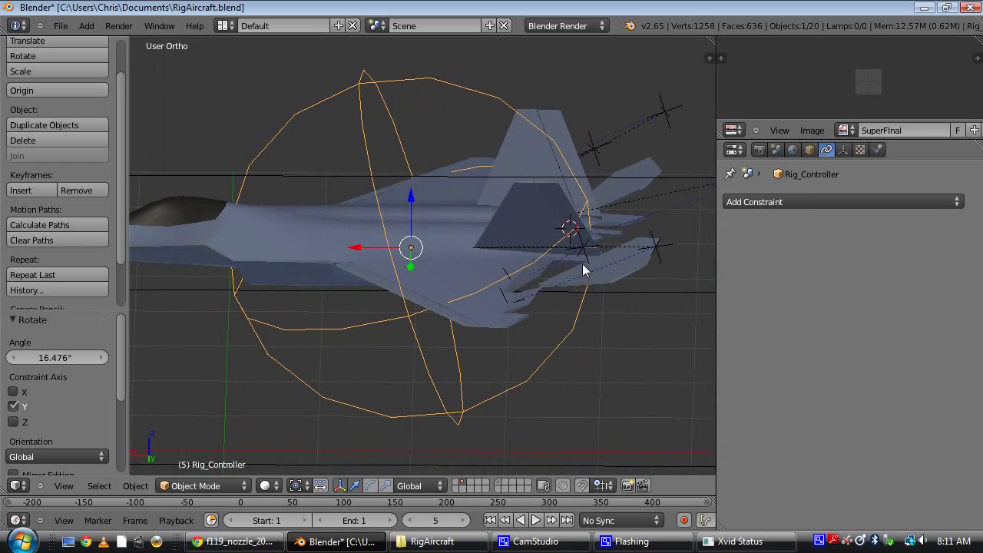
{"action": "middle_click_drag", "start_coordinate": [563, 258], "coordinate": [551, 307]}
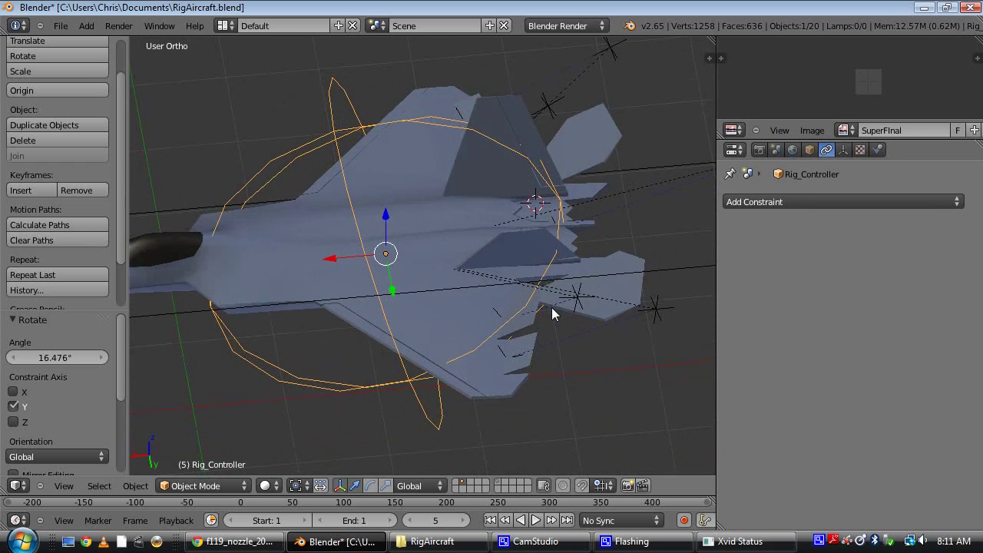
{"action": "scroll", "coordinate": [551, 308], "scroll_direction": "up", "scroll_amount": 2}
{"action": "middle_click_drag", "start_coordinate": [548, 233], "coordinate": [507, 243]}
{"action": "scroll", "coordinate": [510, 224], "scroll_direction": "down", "scroll_amount": 3}
{"action": "middle_click_drag", "start_coordinate": [617, 321], "coordinate": [536, 284], "text": "shift"}
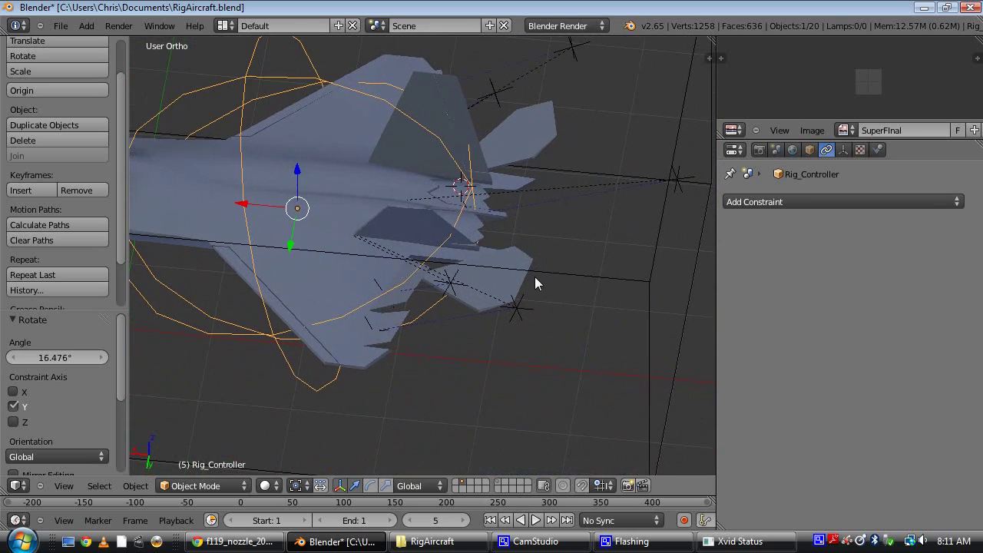
{"action": "middle_click_drag", "start_coordinate": [478, 267], "coordinate": [538, 282], "text": "shift"}
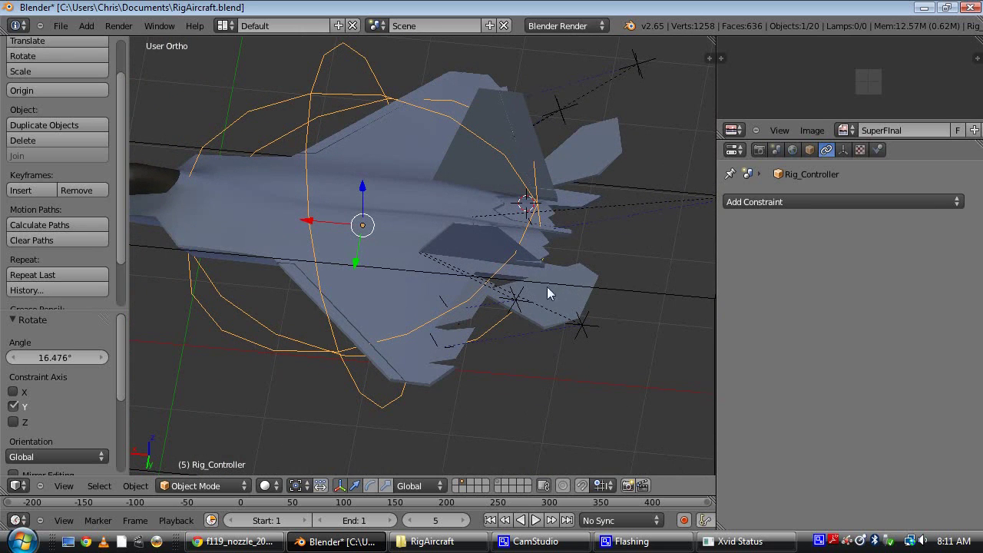
{"action": "middle_click_drag", "start_coordinate": [507, 305], "coordinate": [621, 268]}
{"action": "key", "text": "KP_7"}
{"action": "scroll", "coordinate": [505, 330], "scroll_direction": "down", "scroll_amount": 2}
{"action": "scroll", "coordinate": [570, 250], "scroll_direction": "up", "scroll_amount": 4}
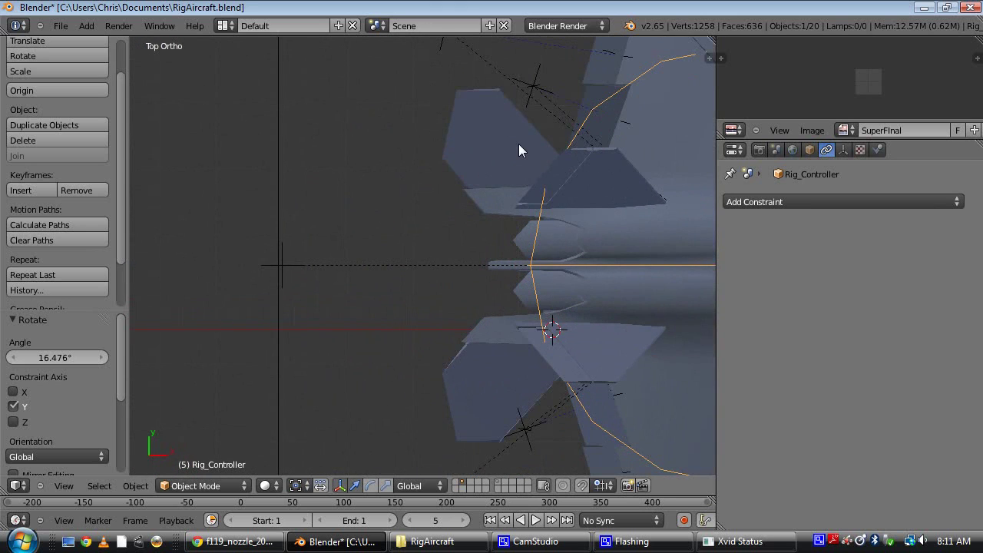
{"action": "key", "text": "z"}
{"action": "key", "text": "z"}
{"action": "middle_click_drag", "start_coordinate": [539, 269], "coordinate": [599, 259], "text": "shift"}
{"action": "scroll", "coordinate": [600, 259], "scroll_direction": "down", "scroll_amount": 5}
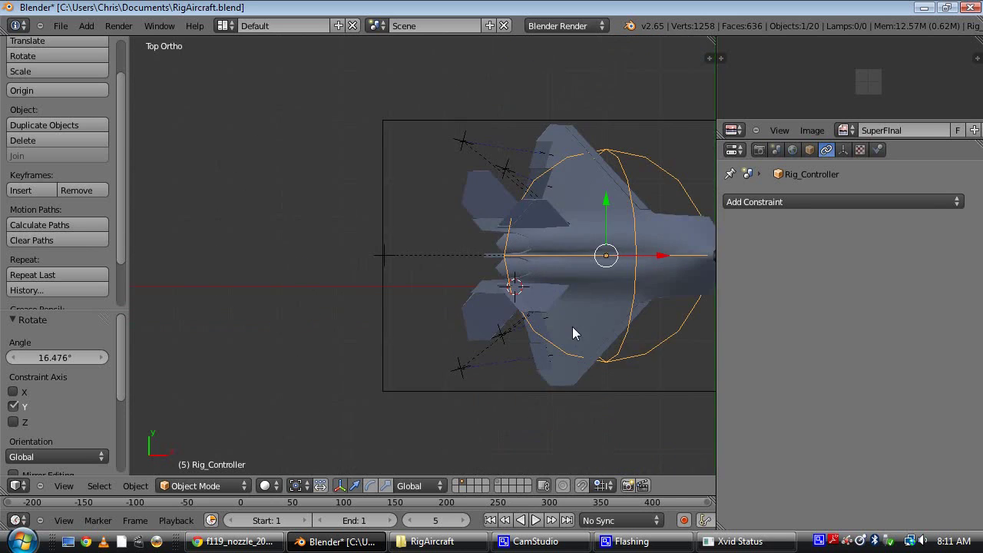
Reset Rig_Controller's Y rotation to 0°
{"action": "middle_click_drag", "start_coordinate": [571, 320], "coordinate": [560, 242]}
{"action": "key", "text": "n"}
{"action": "left_click", "coordinate": [620, 167]}
{"action": "type", "text": "0"}
{"action": "key", "text": "Return"}
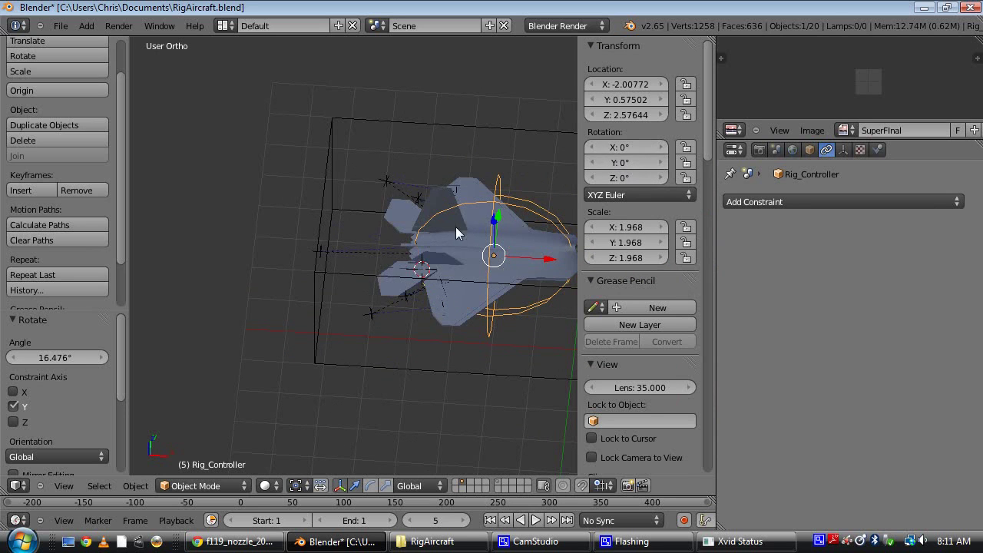
{"action": "key", "text": "n"}
Set the To axis of the stabilizers' Base empty's Locked Track constraint to X
{"action": "scroll", "coordinate": [602, 286], "scroll_direction": "up", "scroll_amount": 5}
{"action": "scroll", "coordinate": [602, 292], "scroll_direction": "down", "scroll_amount": 8}
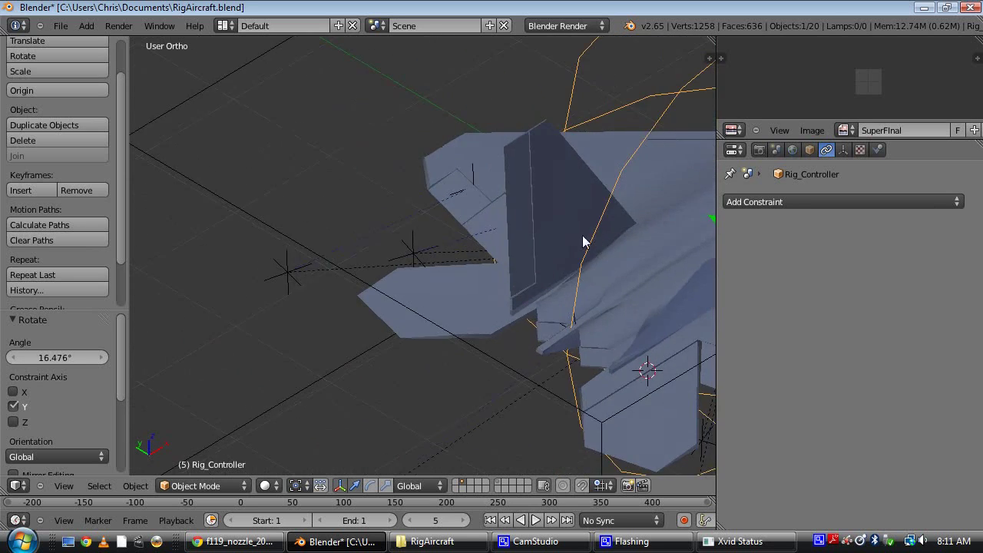
{"action": "right_click", "coordinate": [556, 287]}
{"action": "middle_click_drag", "start_coordinate": [558, 289], "coordinate": [482, 164]}
{"action": "scroll", "coordinate": [523, 285], "scroll_direction": "up", "scroll_amount": 5}
{"action": "right_click", "coordinate": [471, 253]}
{"action": "middle_click_drag", "start_coordinate": [472, 254], "coordinate": [658, 303]}
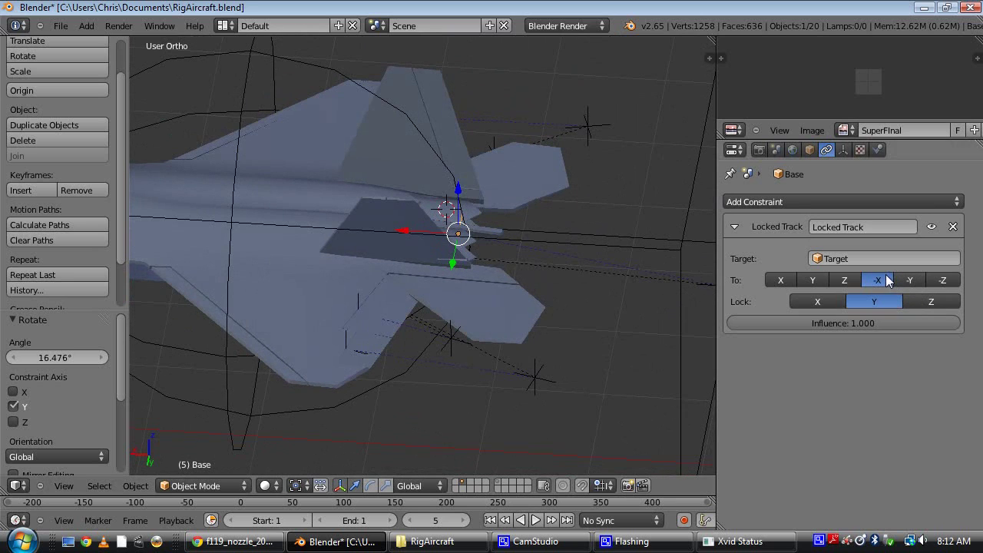
{"action": "left_click", "coordinate": [789, 282]}
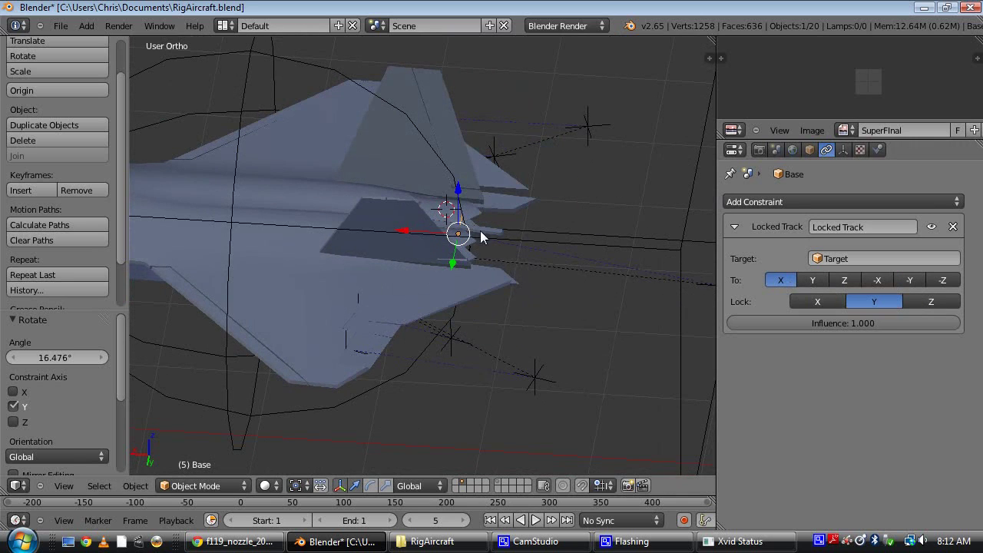
Move the stabilizers' Target empty about 3.434 along X, to the forward side of the stabilizer hinge
{"action": "middle_click_drag", "start_coordinate": [480, 231], "coordinate": [503, 338]}
{"action": "scroll", "coordinate": [504, 318], "scroll_direction": "down", "scroll_amount": 3}
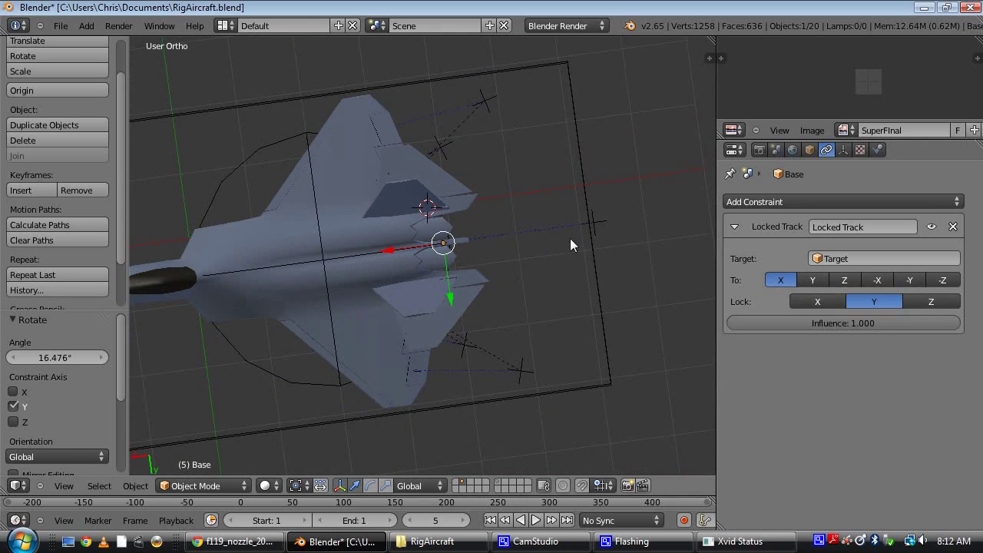
{"action": "right_click", "coordinate": [610, 223]}
{"action": "key", "text": "g"}
{"action": "key", "text": "x"}
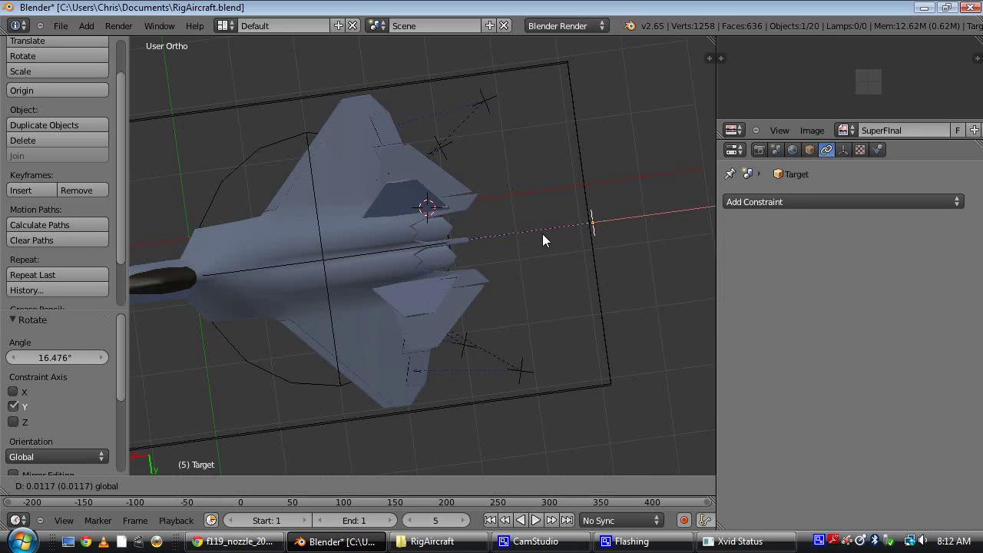
{"action": "left_click", "coordinate": [323, 274]}
{"action": "middle_click_drag", "start_coordinate": [323, 275], "coordinate": [395, 181]}
{"action": "scroll", "coordinate": [399, 207], "scroll_direction": "up", "scroll_amount": 4}
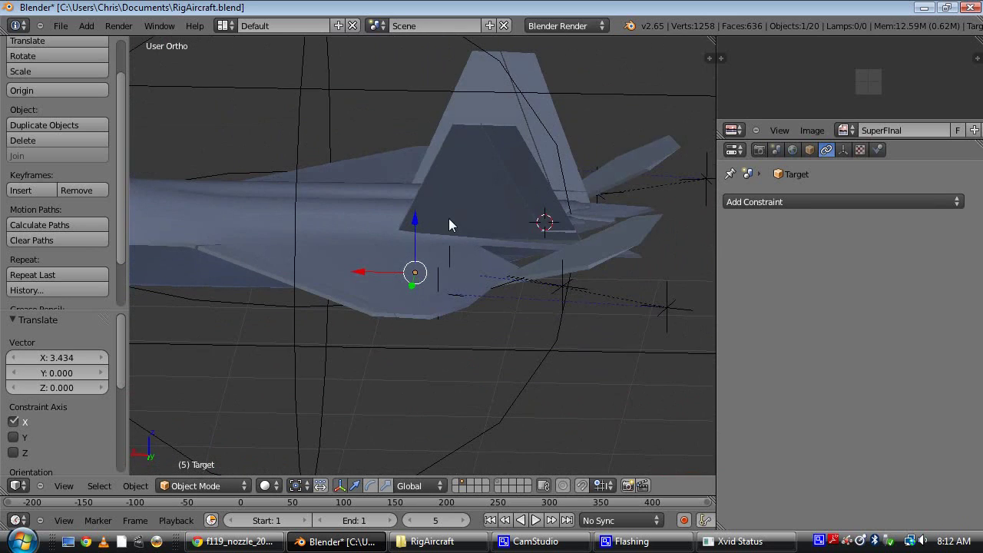
Raise the Target empty about 0.525 along Z, plus a further 0.038, to level the horizontal stabilizers
{"action": "key", "text": "KP_1"}
{"action": "key", "text": "ctrl+KP_1"}
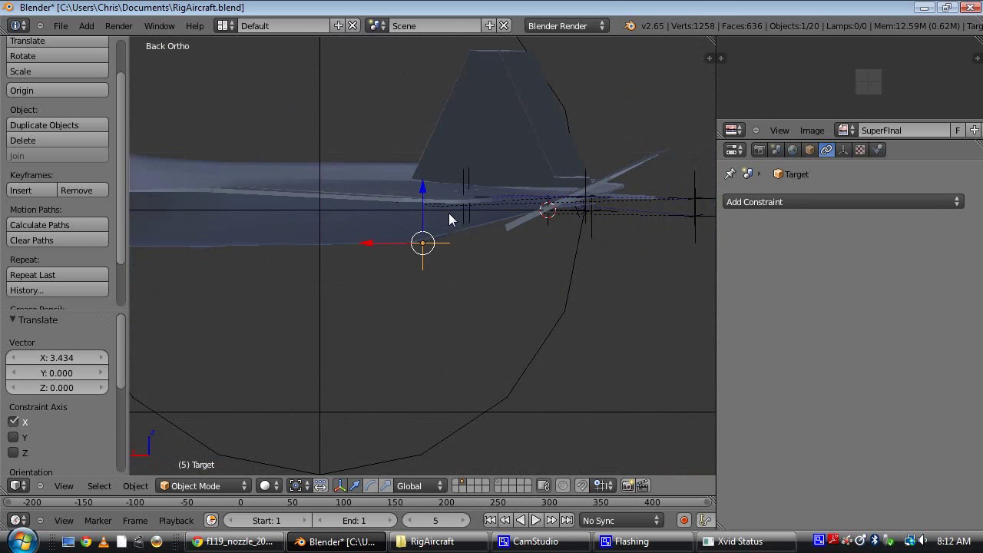
{"action": "key", "text": "g"}
{"action": "key", "text": "z"}
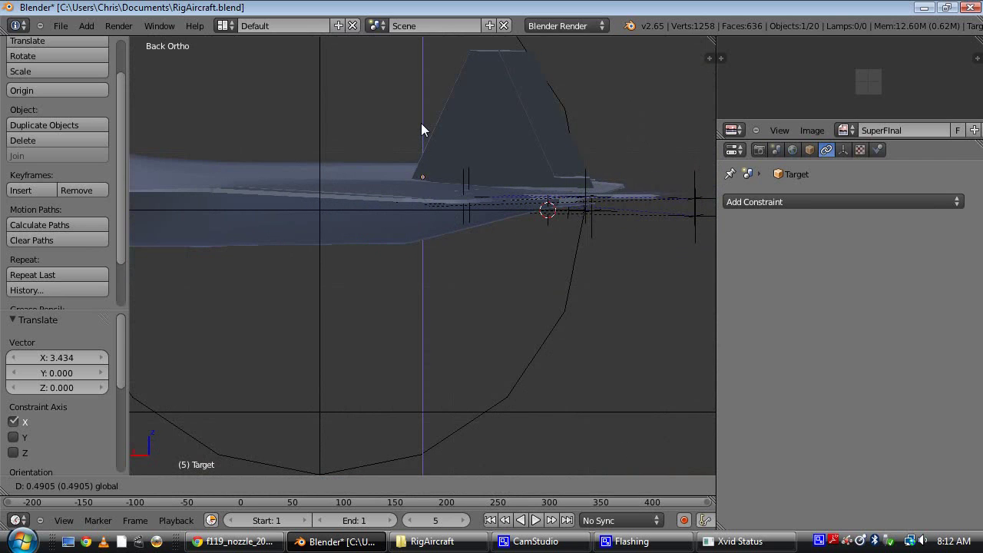
{"action": "left_click", "coordinate": [422, 126]}
{"action": "middle_click_drag", "start_coordinate": [430, 149], "coordinate": [441, 226]}
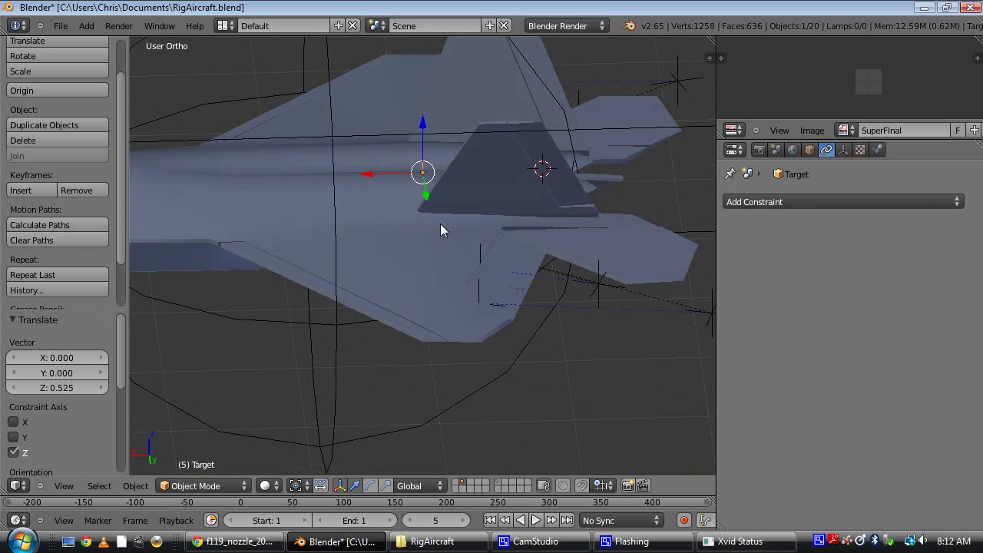
{"action": "key", "text": "g"}
{"action": "key", "text": "z"}
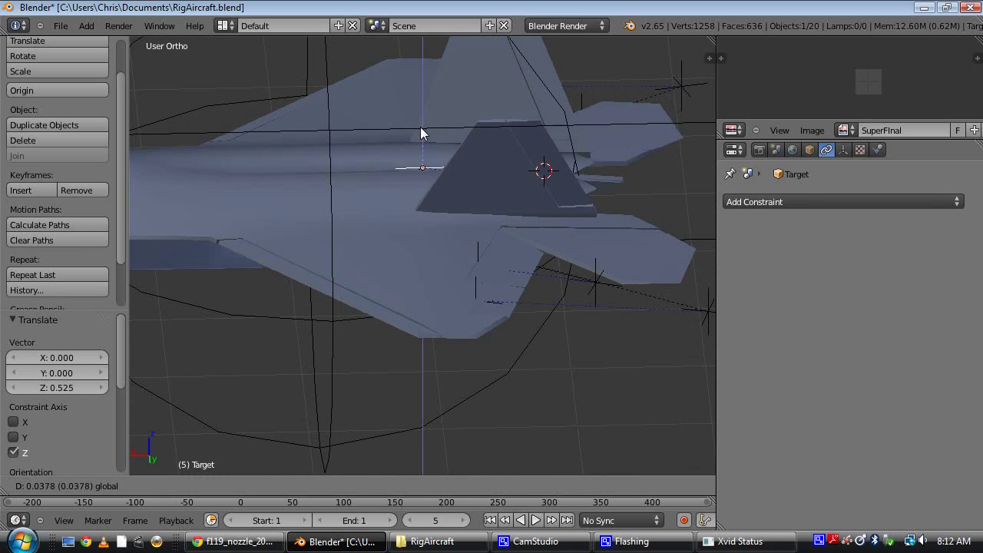
{"action": "left_click", "coordinate": [423, 131]}
Test-rotate Rig_Controller about the Y axis to check how the stabilizers and wing surfaces respond, and cancel the rotation
{"action": "scroll", "coordinate": [421, 246], "scroll_direction": "down", "scroll_amount": 5}
{"action": "middle_click_drag", "start_coordinate": [422, 246], "coordinate": [443, 325]}
{"action": "right_click", "coordinate": [442, 313]}
{"action": "scroll", "coordinate": [453, 323], "scroll_direction": "up", "scroll_amount": 2}
{"action": "key", "text": "r"}
{"action": "key", "text": "y"}
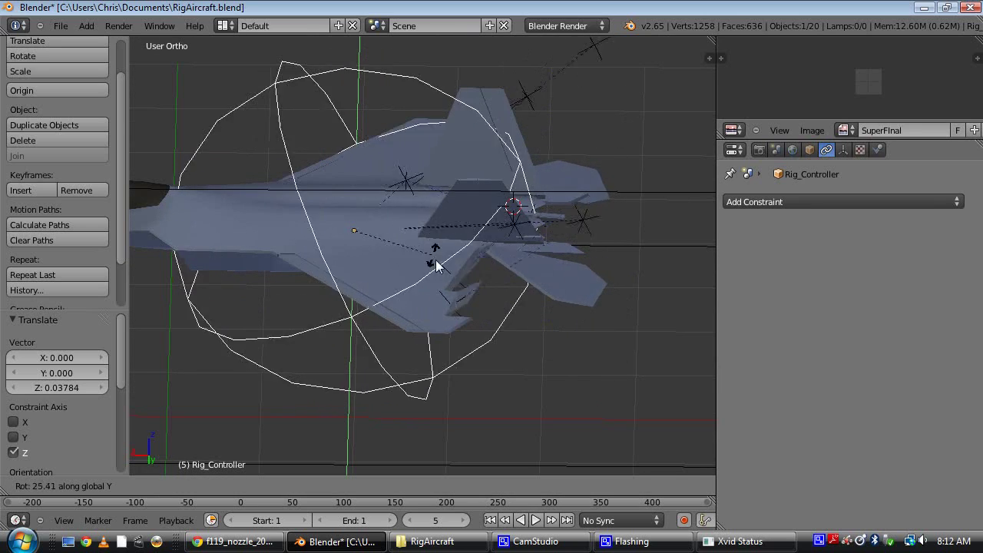
{"action": "right_click", "coordinate": [449, 347]}
Try moving the Target.001 empty by the wing about 1.258 along X, closer to its control surface
{"action": "middle_click_drag", "start_coordinate": [447, 294], "coordinate": [377, 266]}
{"action": "right_click", "coordinate": [556, 318]}
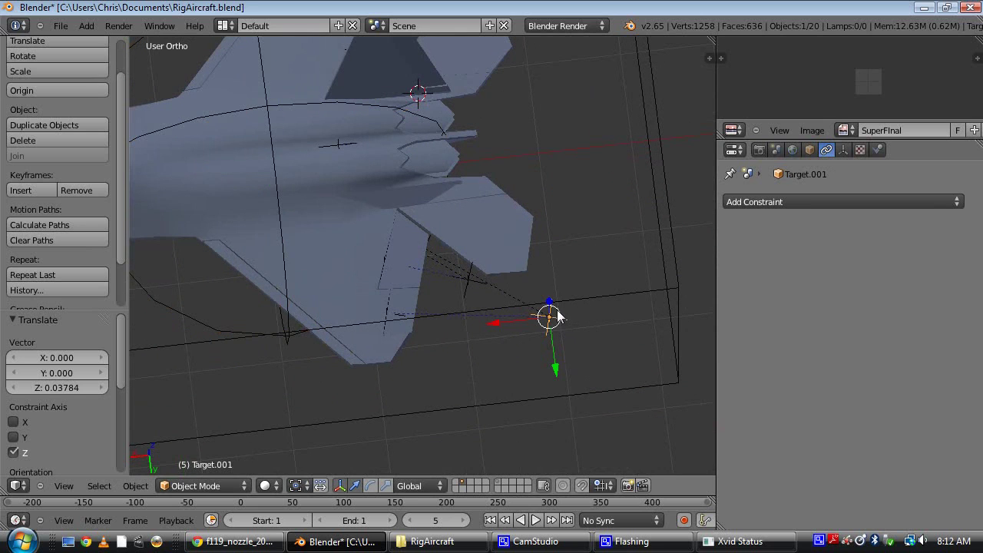
{"action": "key", "text": "g"}
{"action": "key", "text": "x"}
{"action": "right_click", "coordinate": [466, 350]}
{"action": "middle_click_drag", "start_coordinate": [510, 303], "coordinate": [483, 269]}
{"action": "middle_click_drag", "start_coordinate": [521, 240], "coordinate": [521, 272]}
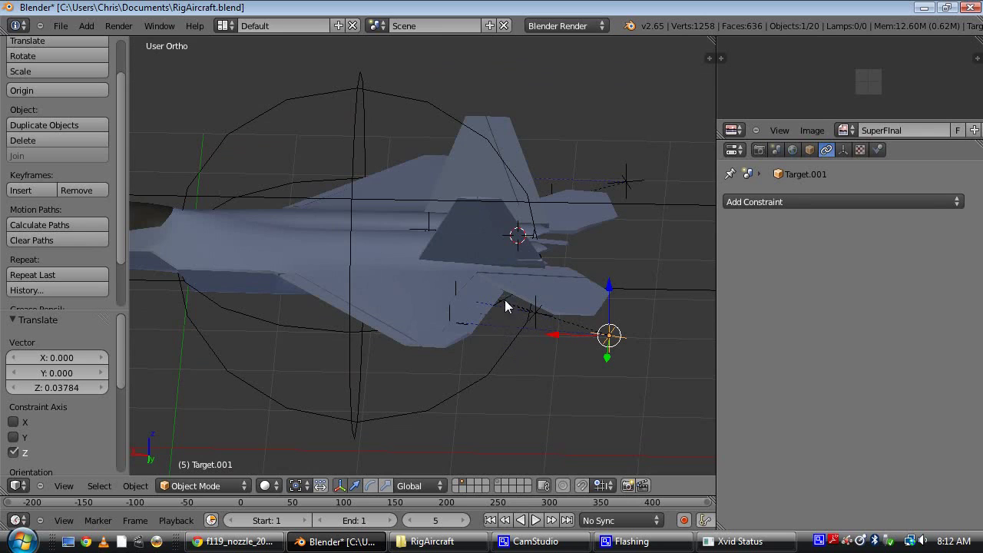
{"action": "left_click_drag", "start_coordinate": [568, 335], "coordinate": [450, 330]}
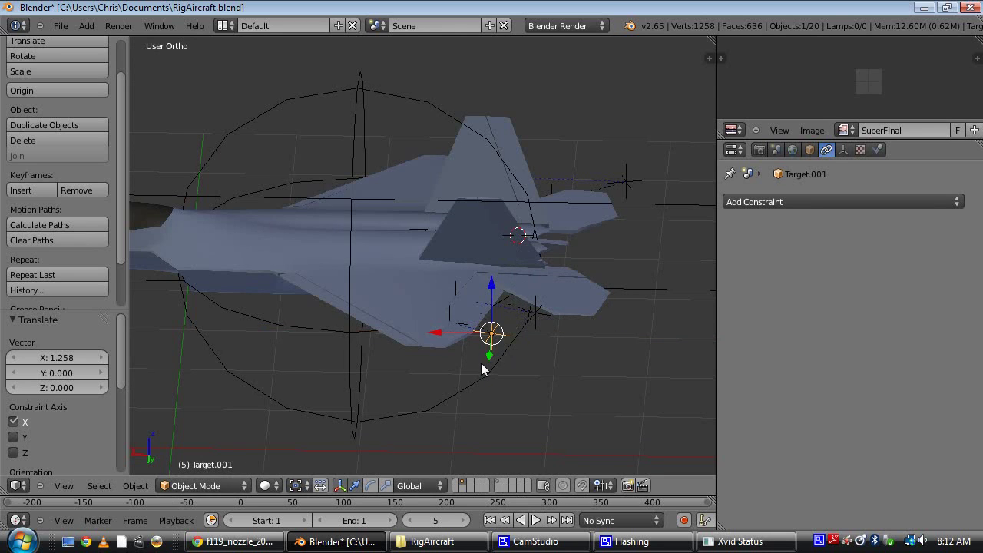
Test-rotate Rig_Controller about Y to check the wing surface with its shifted target, and cancel the rotation
{"action": "right_click", "coordinate": [483, 364]}
{"action": "key", "text": "r"}
{"action": "key", "text": "y"}
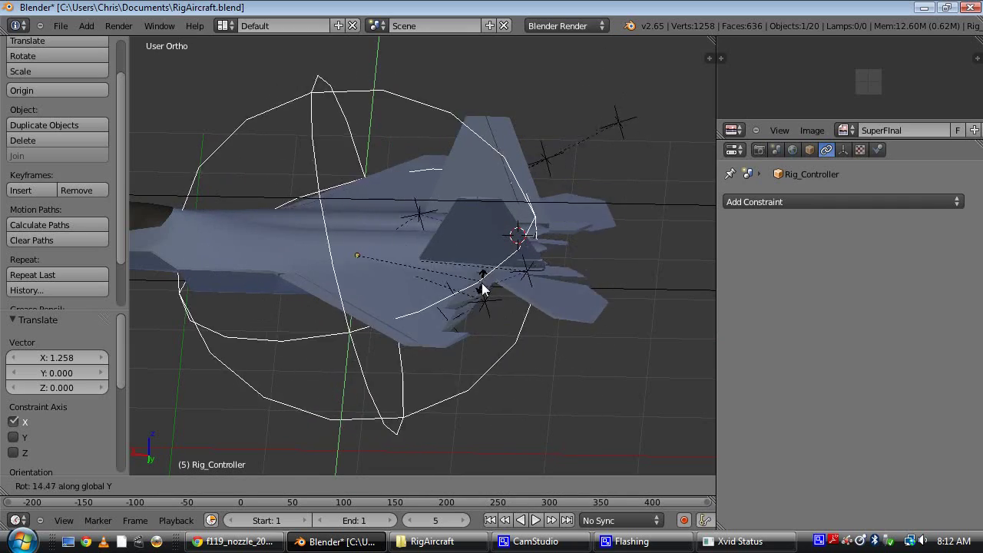
{"action": "right_click", "coordinate": [483, 310]}
Undo the last X move of the Target.001 empty
{"action": "right_click", "coordinate": [498, 333]}
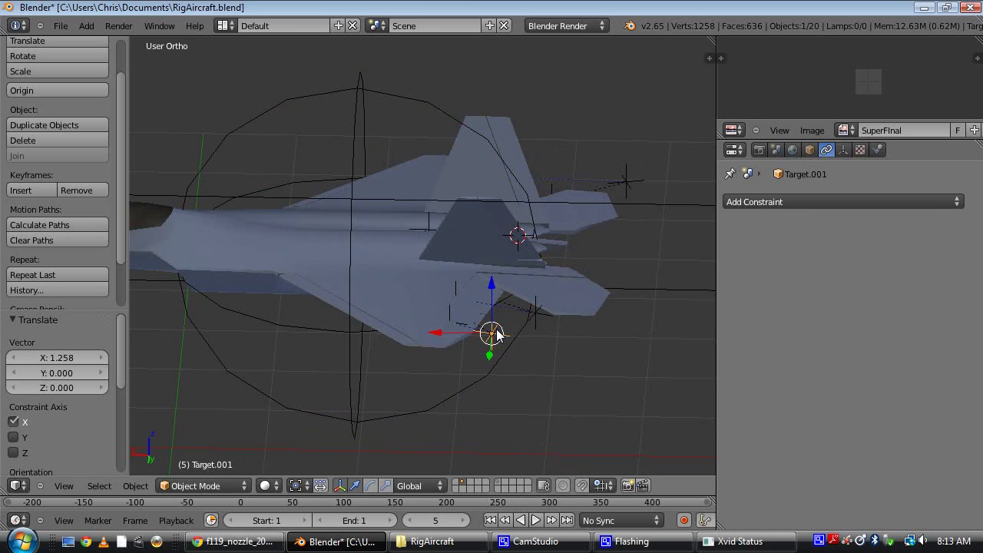
{"action": "right_click", "coordinate": [498, 336]}
{"action": "right_click", "coordinate": [498, 339]}
{"action": "key", "text": "ctrl+z"}
Test-rotate Rig_Controller about Y with Target.001 at its original position, and cancel the rotation
{"action": "right_click", "coordinate": [491, 364]}
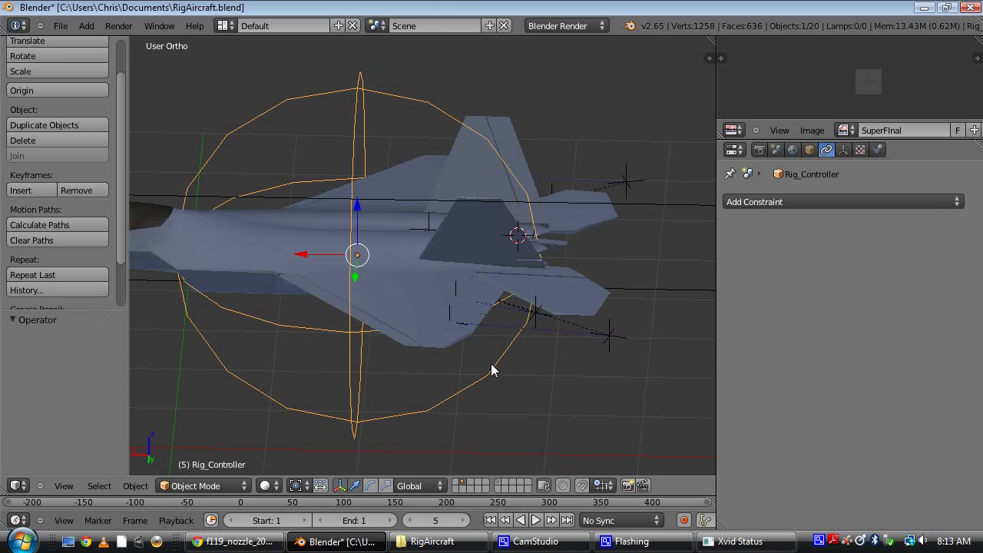
{"action": "key", "text": "r"}
{"action": "key", "text": "y"}
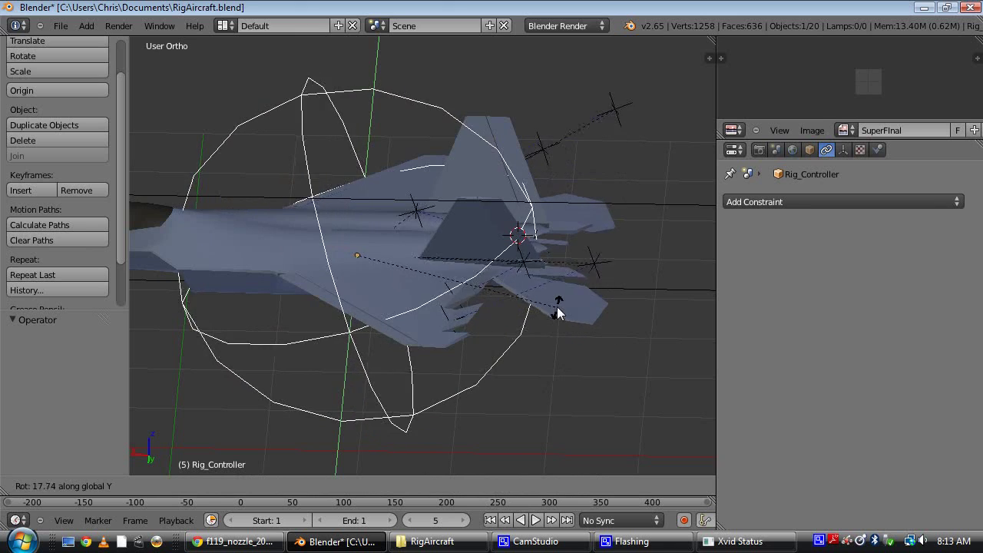
{"action": "key", "text": "Escape"}
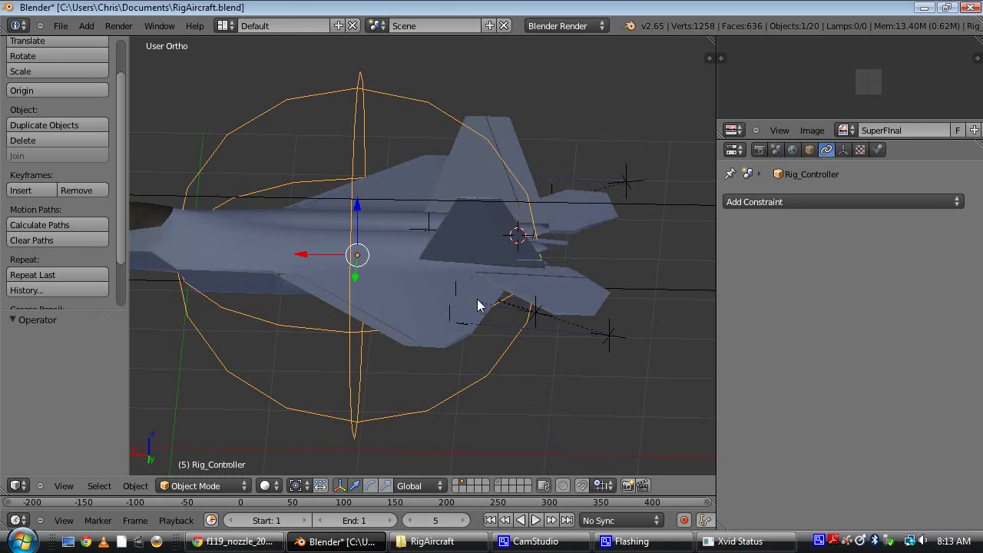
{"action": "key", "text": "KP_2"}
{"action": "middle_click_drag", "start_coordinate": [478, 311], "coordinate": [478, 222]}
{"action": "middle_click_drag", "start_coordinate": [498, 284], "coordinate": [496, 250]}
{"action": "right_click", "coordinate": [593, 395]}
{"action": "right_click", "coordinate": [348, 389]}
{"action": "middle_click_drag", "start_coordinate": [347, 390], "coordinate": [483, 329]}
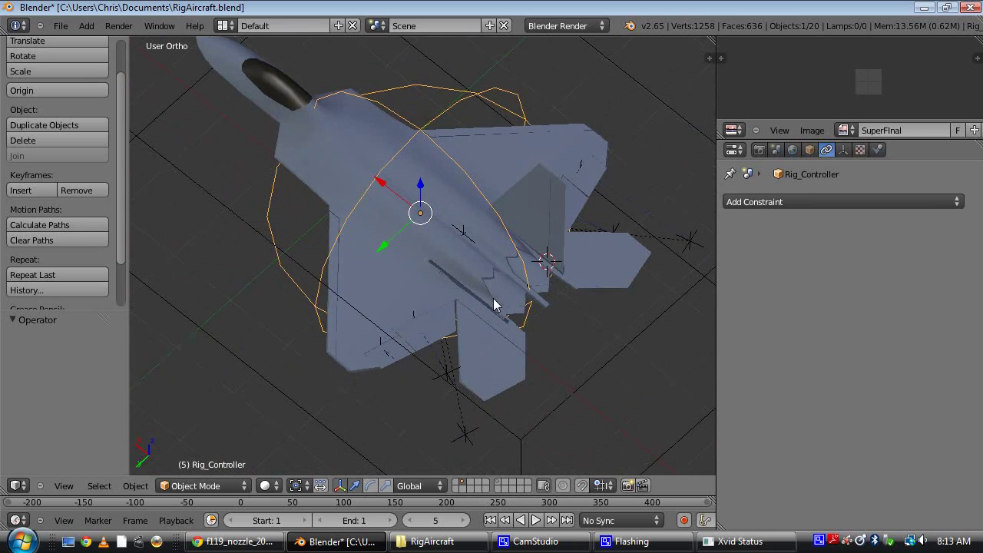
{"action": "middle_click_drag", "start_coordinate": [472, 259], "coordinate": [661, 313]}
Duplicate the stabilizers' Target and Base empties together, placing the copies about 1.561 aft along X on the aircraft's centreline
{"action": "key", "text": "KP_7"}
{"action": "scroll", "coordinate": [520, 324], "scroll_direction": "down", "scroll_amount": 3}
{"action": "scroll", "coordinate": [601, 365], "scroll_direction": "up", "scroll_amount": 3}
{"action": "middle_click_drag", "start_coordinate": [601, 366], "coordinate": [494, 253], "text": "shift"}
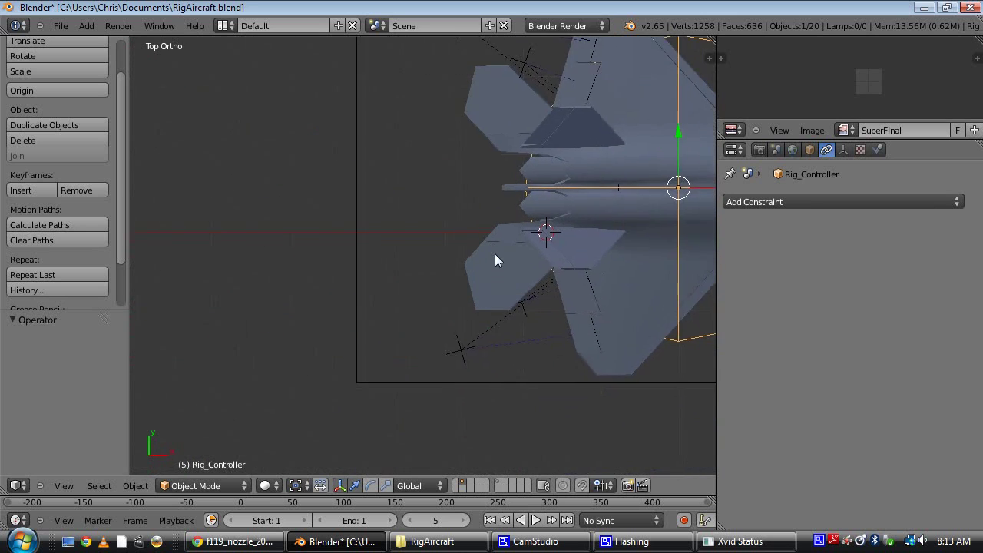
{"action": "scroll", "coordinate": [547, 320], "scroll_direction": "up", "scroll_amount": 2}
{"action": "middle_click_drag", "start_coordinate": [530, 180], "coordinate": [364, 231], "text": "shift"}
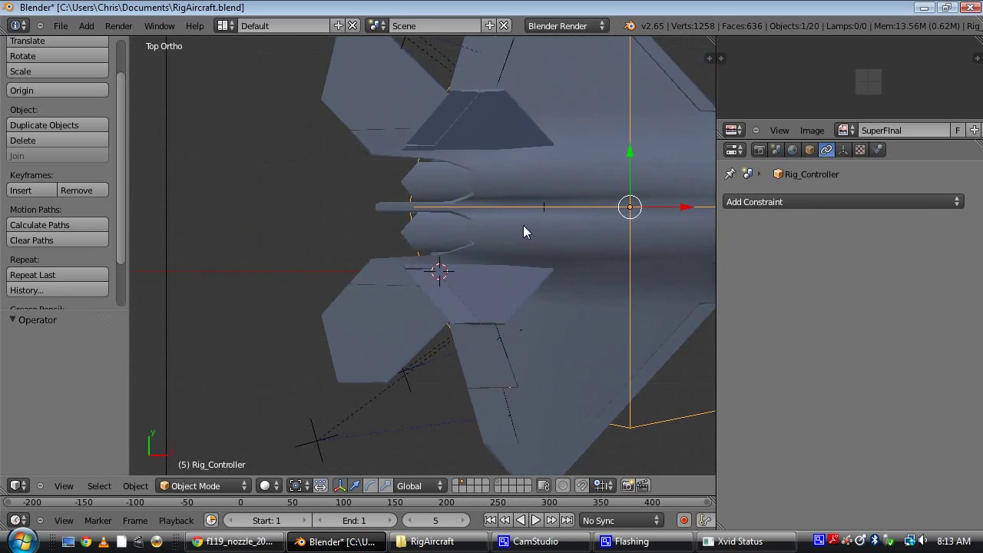
{"action": "key", "text": "z"}
{"action": "scroll", "coordinate": [529, 229], "scroll_direction": "up", "scroll_amount": 3}
{"action": "right_click", "coordinate": [639, 181]}
{"action": "middle_click_drag", "start_coordinate": [504, 196], "coordinate": [563, 253], "text": "shift"}
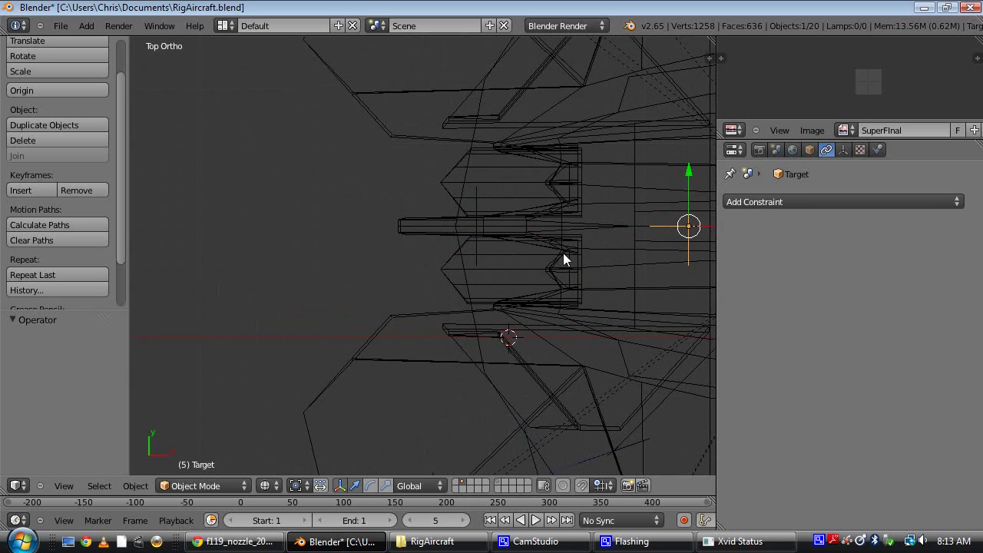
{"action": "scroll", "coordinate": [485, 169], "scroll_direction": "up", "scroll_amount": 3}
{"action": "right_click", "coordinate": [517, 156], "text": "shift"}
{"action": "scroll", "coordinate": [554, 270], "scroll_direction": "down", "scroll_amount": 5}
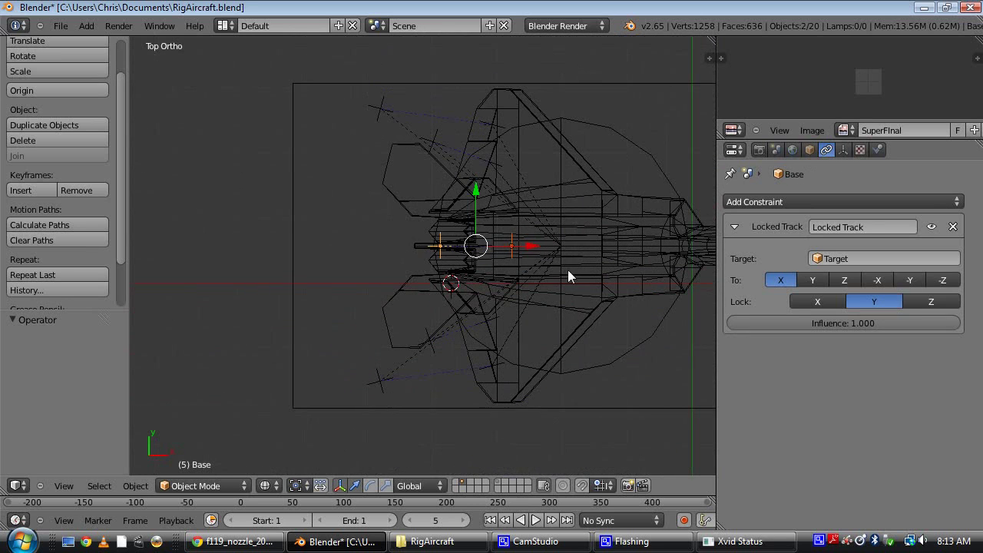
{"action": "key", "text": "shift+d"}
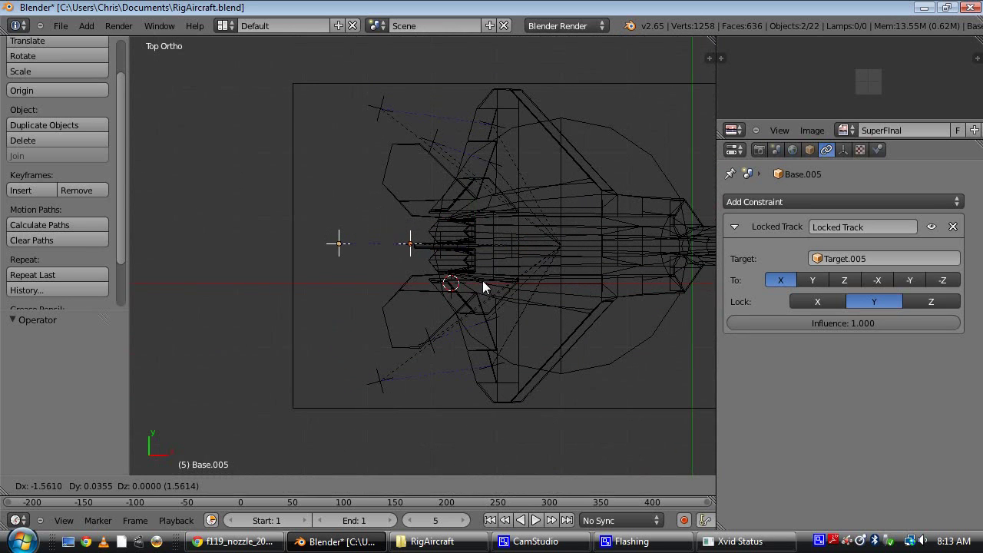
{"action": "left_click", "coordinate": [483, 280]}
Move the duplicated Target empty about 2.389 aft along X, so it sits behind its duplicated Base
{"action": "right_click", "coordinate": [411, 252]}
{"action": "key", "text": "g"}
{"action": "key", "text": "x"}
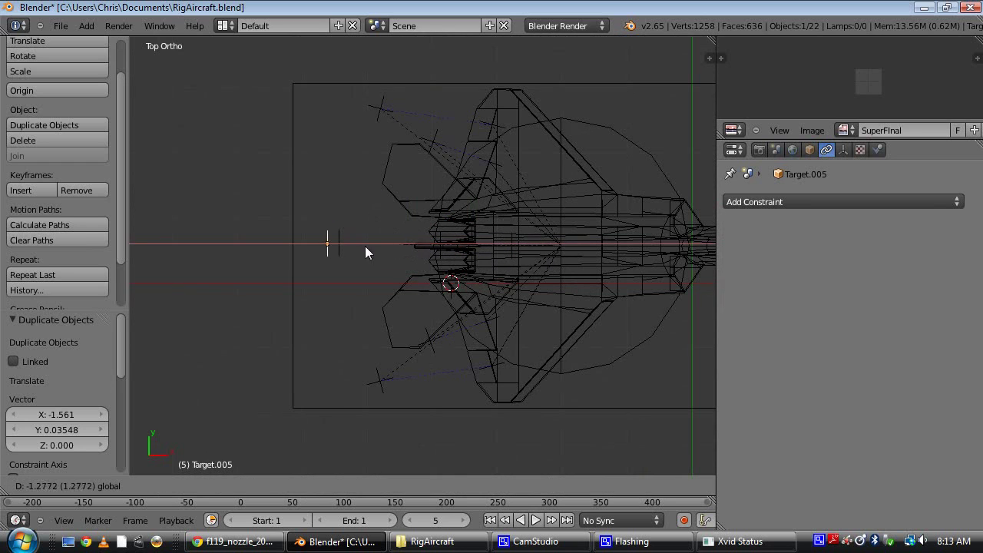
{"action": "left_click", "coordinate": [295, 247]}
{"action": "middle_click_drag", "start_coordinate": [295, 247], "coordinate": [382, 270], "text": "shift"}
Set the duplicated Base empty's Locked Track constraint to track along -X and lock the Z axis
{"action": "right_click", "coordinate": [430, 265]}
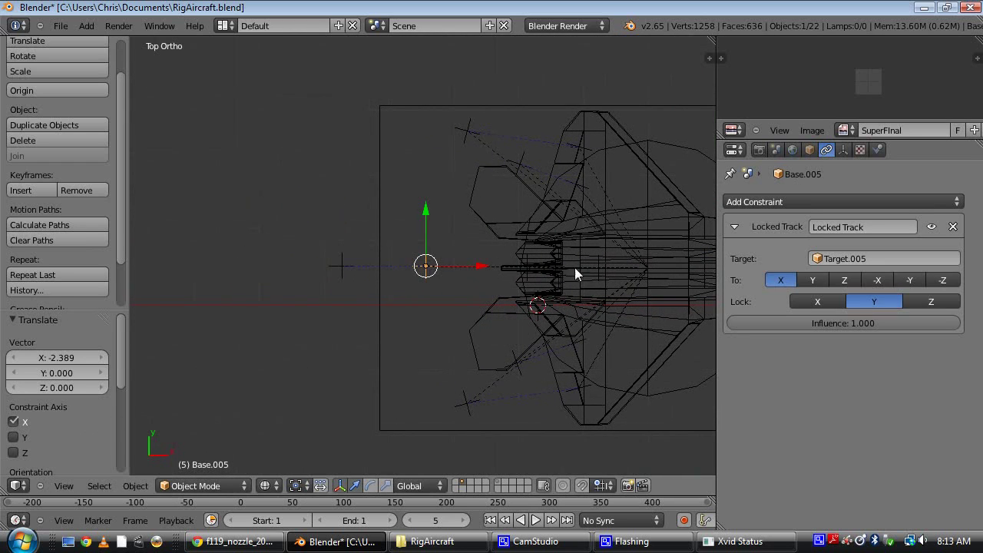
{"action": "left_click", "coordinate": [877, 279]}
{"action": "scroll", "coordinate": [407, 338], "scroll_direction": "up", "scroll_amount": 3}
{"action": "middle_click_drag", "start_coordinate": [426, 366], "coordinate": [508, 369], "text": "shift"}
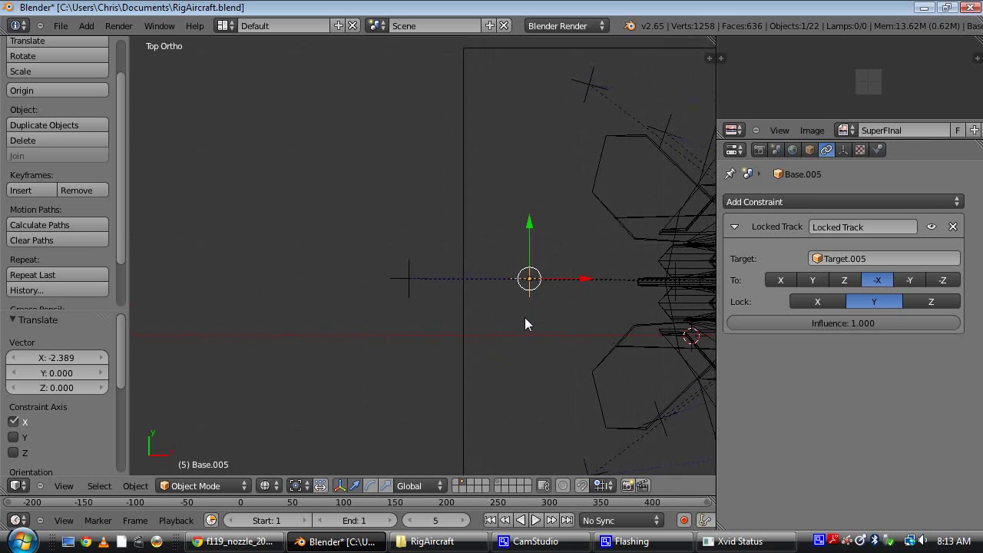
{"action": "middle_click_drag", "start_coordinate": [531, 318], "coordinate": [471, 318], "text": "shift"}
{"action": "middle_click_drag", "start_coordinate": [548, 341], "coordinate": [626, 255]}
{"action": "scroll", "coordinate": [607, 272], "scroll_direction": "up", "scroll_amount": 4}
{"action": "middle_click_drag", "start_coordinate": [581, 299], "coordinate": [538, 270]}
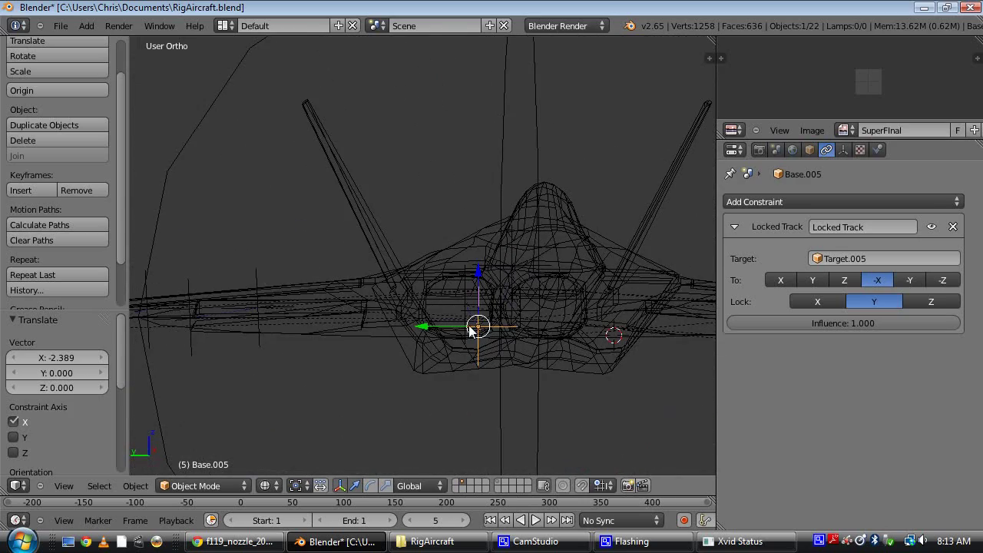
{"action": "left_click", "coordinate": [922, 296]}
Move the duplicated Target and Base empties together about 0.495 along Y and 0.373 along Z, toward the left vertical tail
{"action": "mouse_move", "coordinate": [606, 252]}
{"action": "middle_mouse_down"}
{"action": "mouse_move", "coordinate": [524, 305]}
{"action": "mouse_move", "coordinate": [520, 292]}
{"action": "mouse_move", "coordinate": [588, 279]}
{"action": "mouse_move", "coordinate": [533, 305]}
{"action": "mouse_move", "coordinate": [549, 346]}
{"action": "mouse_move", "coordinate": [639, 268]}
{"action": "mouse_move", "coordinate": [573, 325]}
{"action": "middle_mouse_up"}
{"action": "key", "text": "z"}
{"action": "right_click", "coordinate": [525, 336], "text": "shift"}
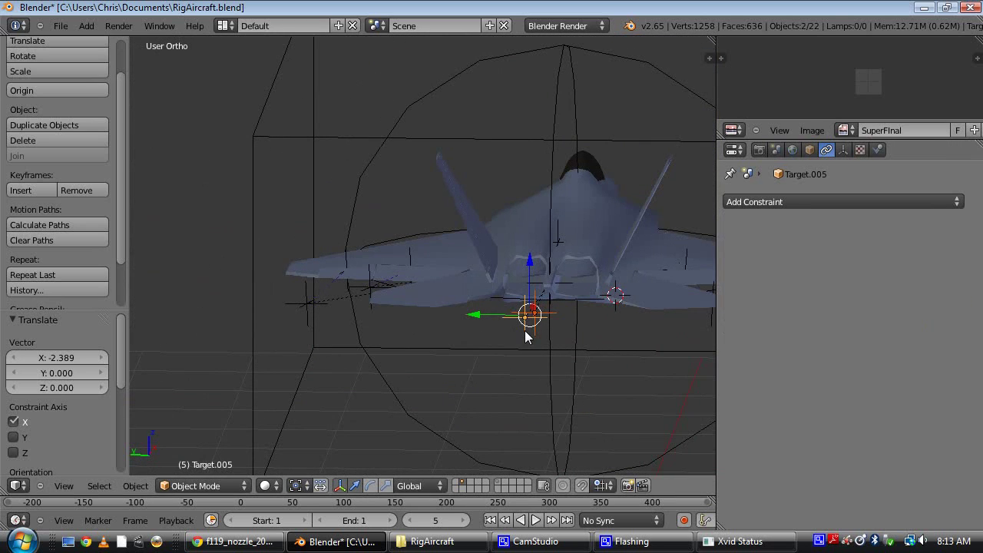
{"action": "key", "text": "KP_3"}
{"action": "key", "text": "ctrl+KP_3"}
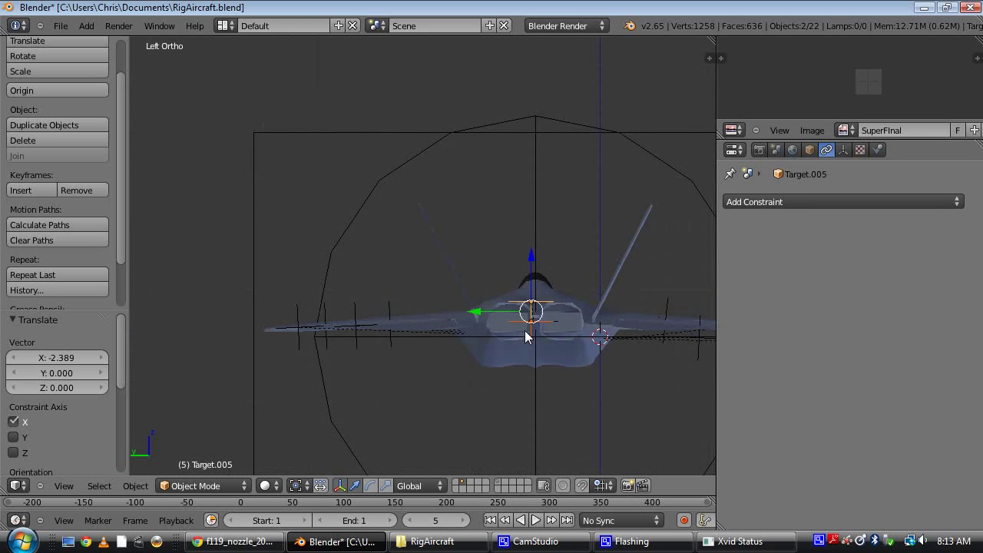
{"action": "scroll", "coordinate": [527, 333], "scroll_direction": "up", "scroll_amount": 4}
{"action": "left_click_drag", "start_coordinate": [648, 371], "coordinate": [533, 285]}
Raise the Base.005 empty about 0.178 along Z, level with its Target empty
{"action": "right_click", "coordinate": [537, 303]}
{"action": "key", "text": "g"}
{"action": "key", "text": "z"}
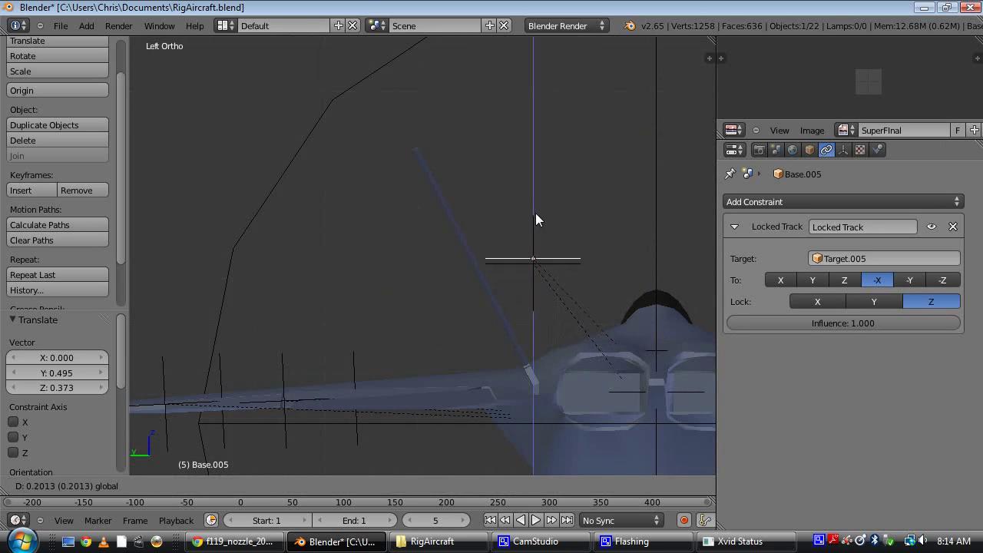
{"action": "left_click", "coordinate": [539, 221]}
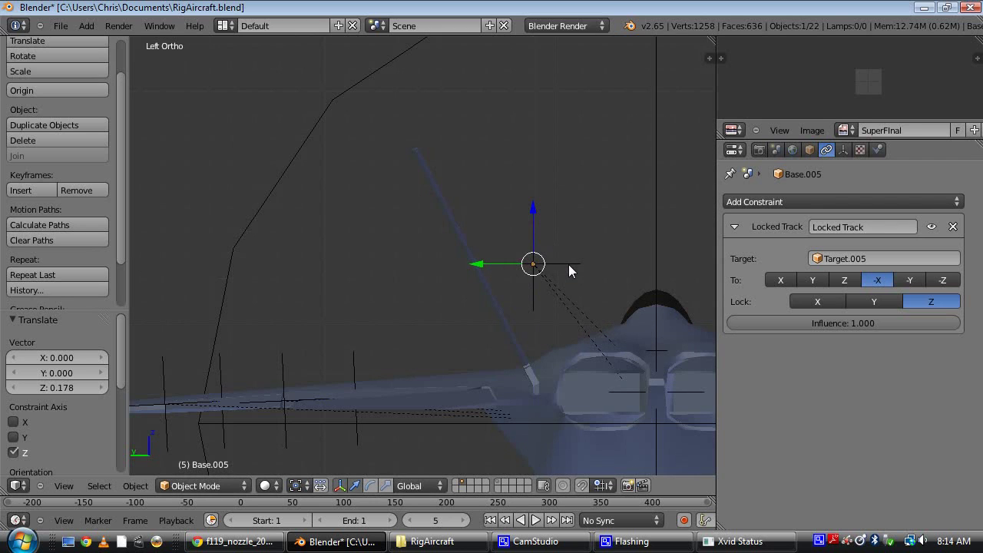
Shift Base.005 and Target.005 together about 0.266 along Y and 0.021 along Z, onto the left vertical tail's plane
{"action": "right_click", "coordinate": [572, 264], "text": "shift"}
{"action": "scroll", "coordinate": [580, 275], "scroll_direction": "up", "scroll_amount": 2}
{"action": "key", "text": "g"}
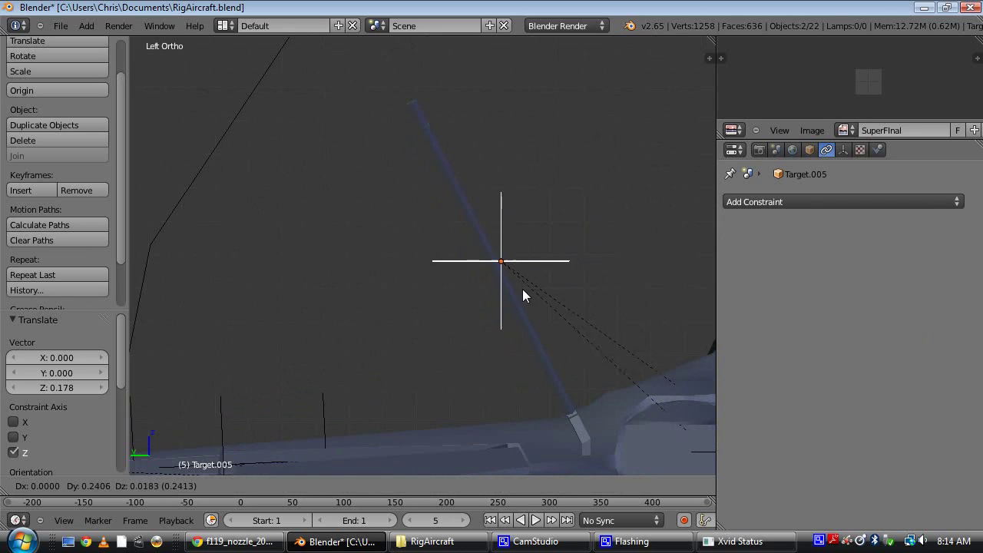
{"action": "left_click", "coordinate": [514, 288]}
Rotate both empties about -26.44° in the rear view to match the slant of the vertical tail
{"action": "scroll", "coordinate": [581, 306], "scroll_direction": "up", "scroll_amount": 3}
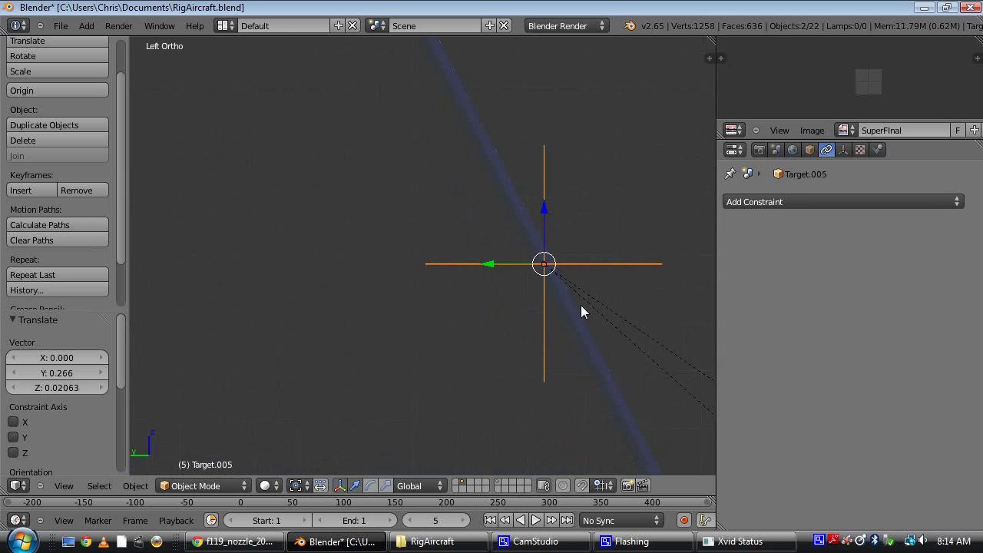
{"action": "key", "text": "r"}
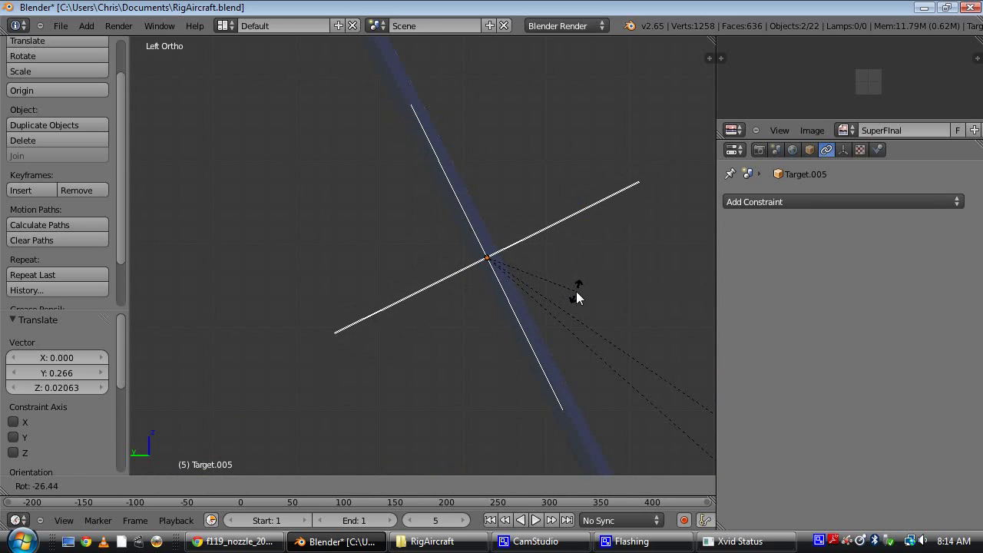
{"action": "left_click", "coordinate": [576, 292]}
Move the Base.005 and Target.005 empties about 1.826 forward along X, bringing the base into the left vertical tail
{"action": "middle_click_drag", "start_coordinate": [576, 292], "coordinate": [527, 232]}
{"action": "scroll", "coordinate": [527, 233], "scroll_direction": "down", "scroll_amount": 5}
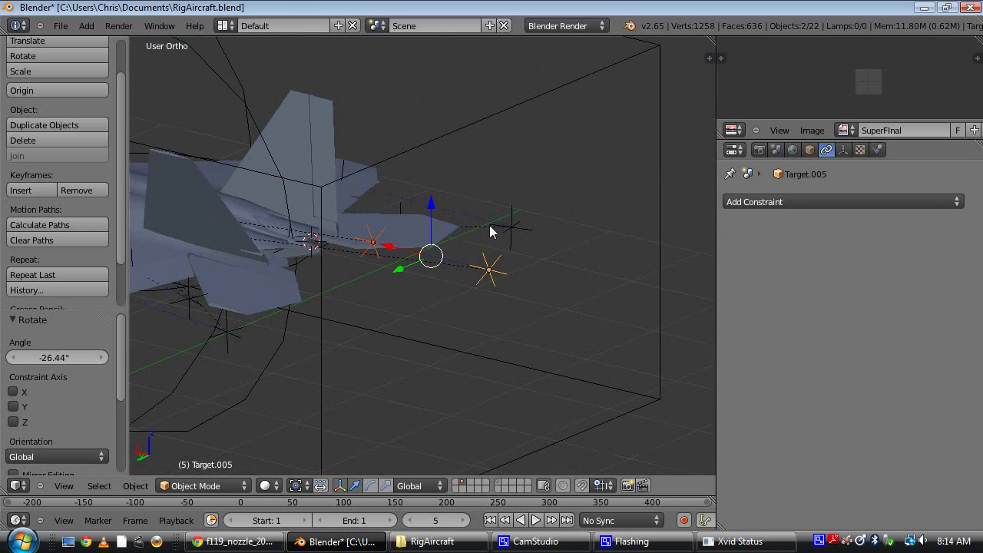
{"action": "scroll", "coordinate": [508, 230], "scroll_direction": "up", "scroll_amount": 5}
{"action": "key", "text": "g"}
{"action": "key", "text": "x"}
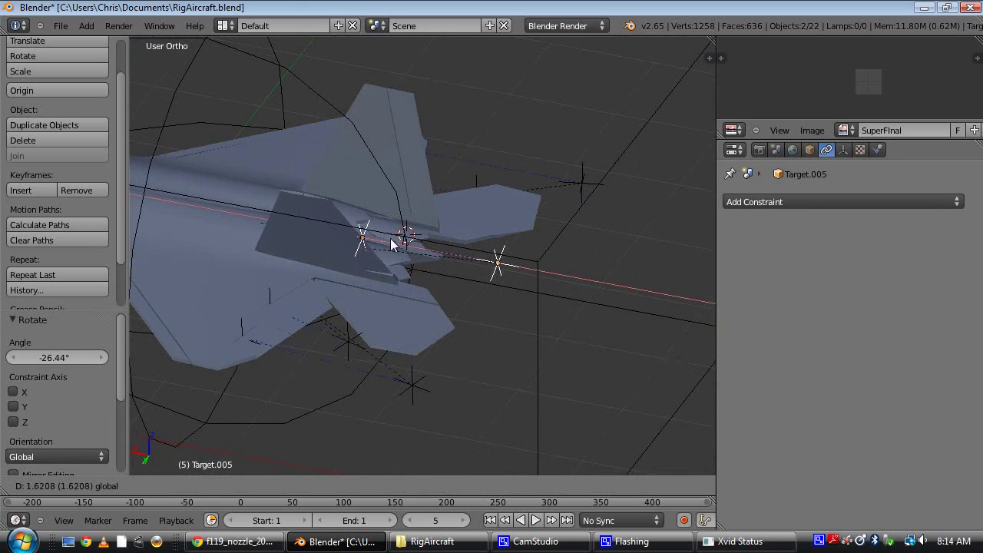
{"action": "left_click", "coordinate": [369, 235]}
Fine-tune both empties along X by about 0.061 and -0.003 so Base.005 sits on the rudder hinge line, checking the alignment from the side
{"action": "middle_click_drag", "start_coordinate": [369, 235], "coordinate": [457, 244]}
{"action": "scroll", "coordinate": [457, 243], "scroll_direction": "up", "scroll_amount": 5}
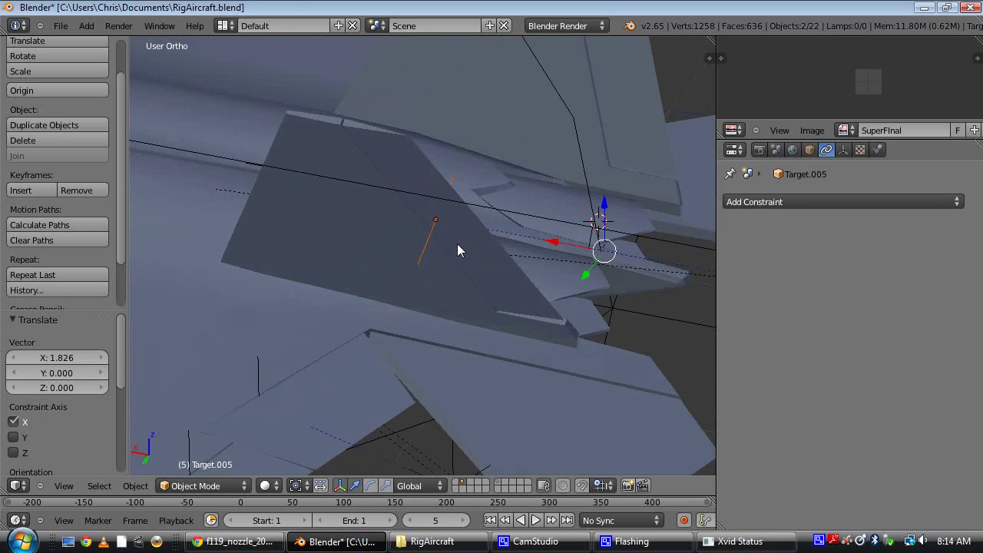
{"action": "key", "text": "g"}
{"action": "key", "text": "x"}
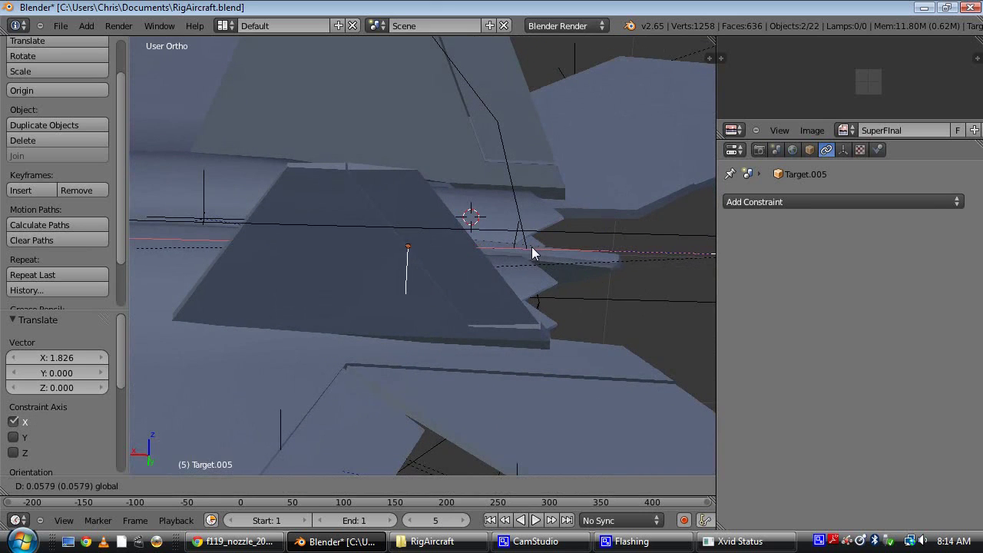
{"action": "left_click", "coordinate": [531, 246]}
{"action": "middle_click_drag", "start_coordinate": [531, 247], "coordinate": [547, 191]}
{"action": "key", "text": "g"}
{"action": "key", "text": "x"}
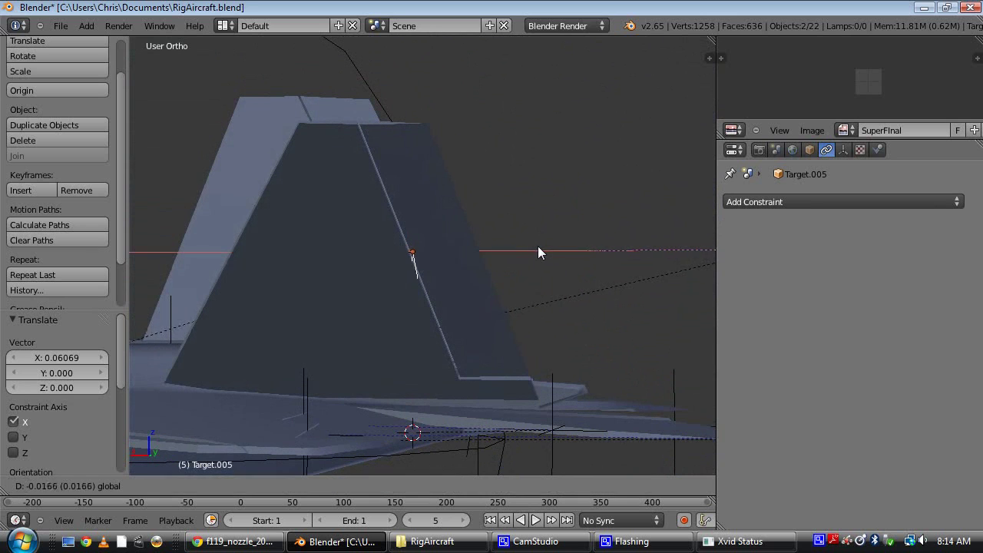
{"action": "left_click", "coordinate": [534, 245]}
{"action": "key", "text": "z"}
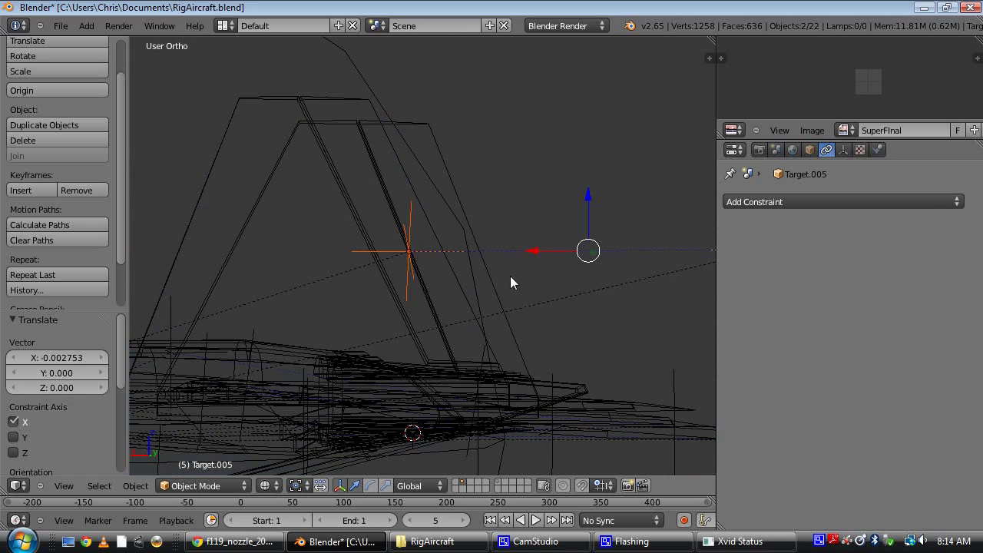
{"action": "key", "text": "KP_1"}
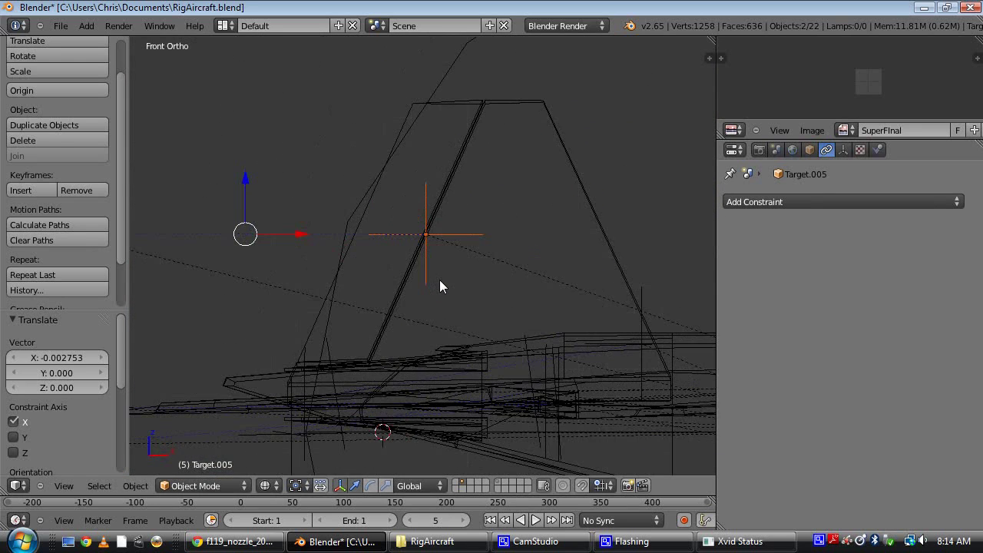
{"action": "key", "text": "z"}
{"action": "key", "text": "z"}
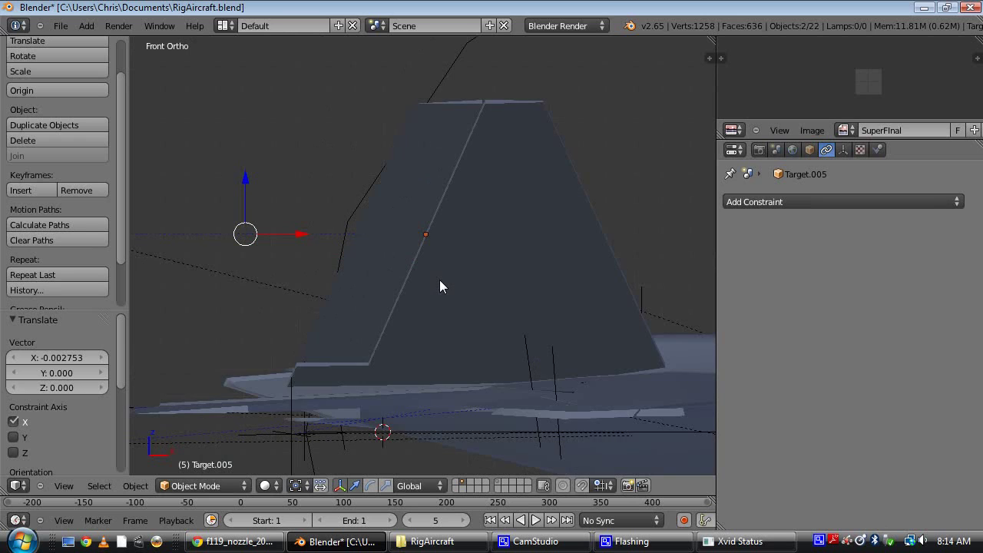
{"action": "scroll", "coordinate": [439, 285], "scroll_direction": "up", "scroll_amount": 2}
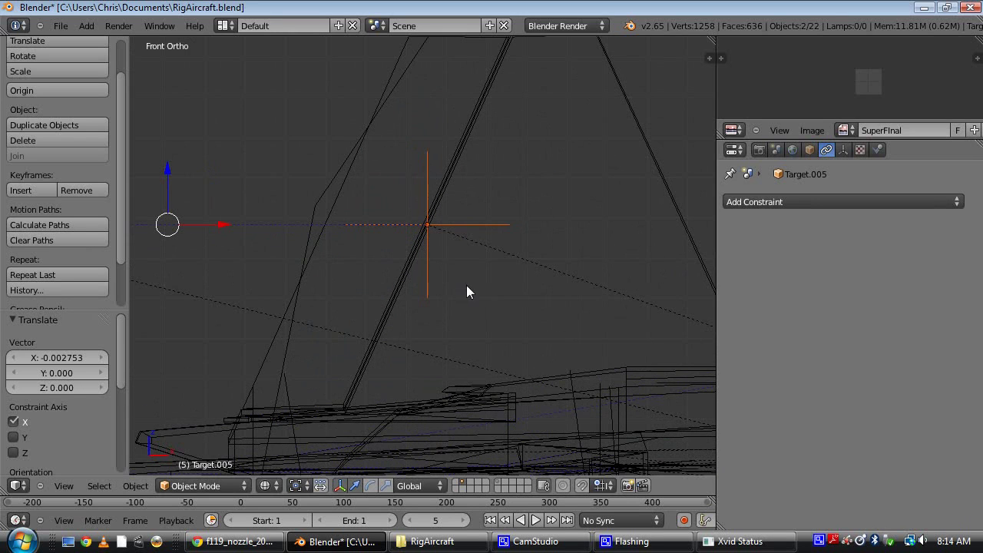
Rotate Base.005 and Target.005 in the front view by 24.395° and -0.458°, shifting them onto the slanted rudder hinge line
{"action": "key", "text": "r"}
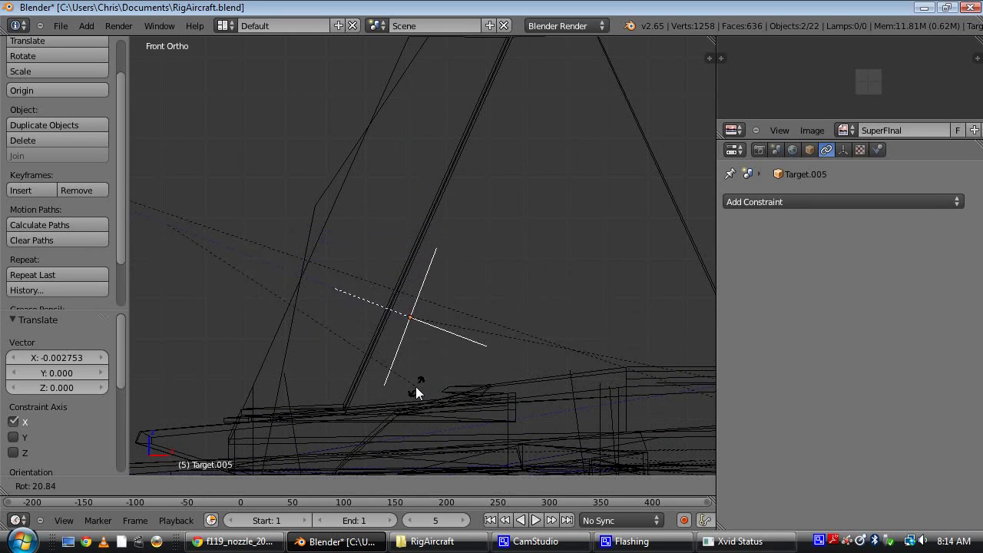
{"action": "left_click", "coordinate": [401, 398]}
{"action": "key", "text": "g"}
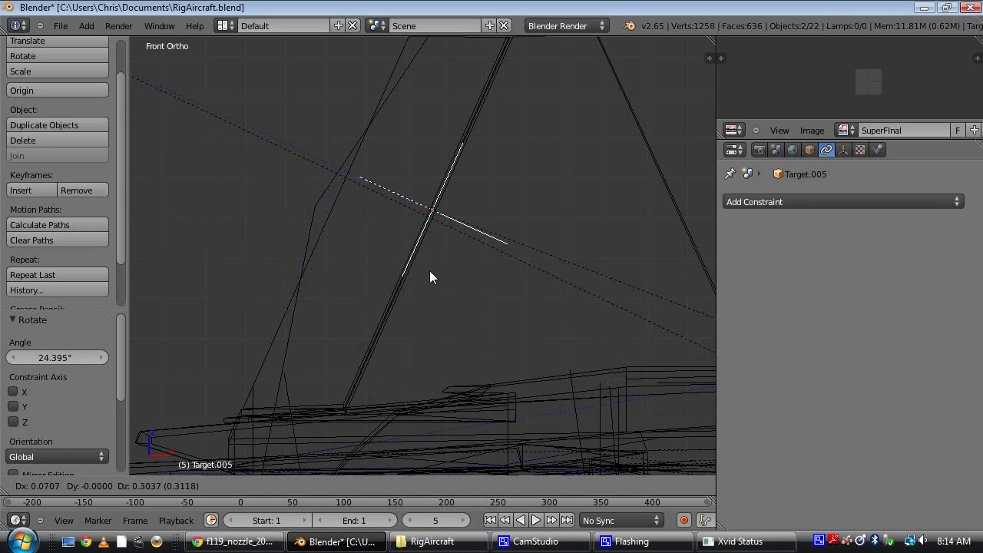
{"action": "left_click", "coordinate": [429, 271]}
{"action": "key", "text": "r"}
{"action": "left_click", "coordinate": [554, 310]}
{"action": "scroll", "coordinate": [492, 247], "scroll_direction": "down", "scroll_amount": 3}
{"action": "middle_click_drag", "start_coordinate": [492, 246], "coordinate": [560, 266]}
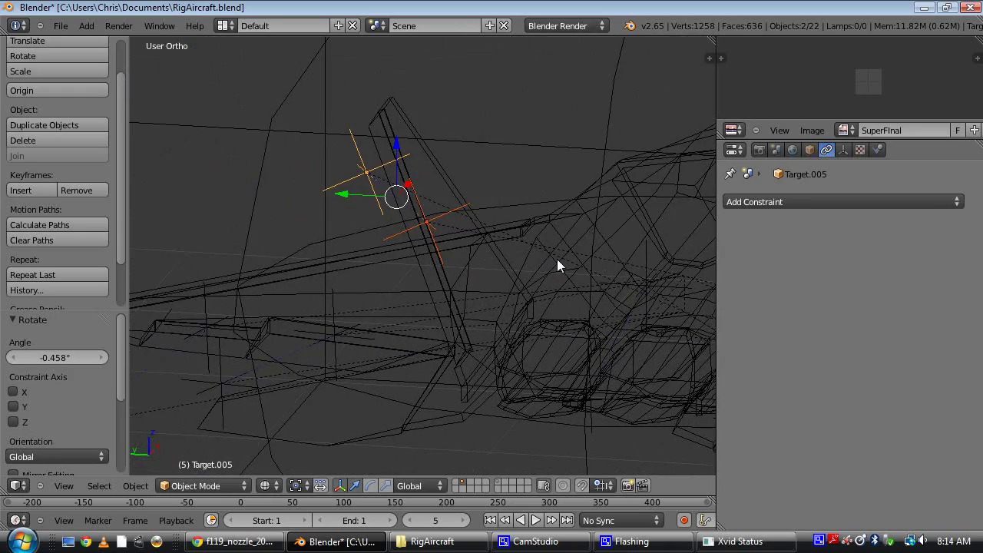
Align both empties with the tail in the left view by moving 0.01105 in Y and -0.006631 in Z and rotating 1.304°
{"action": "key", "text": "ctrl+KP_3"}
{"action": "key", "text": "z"}
{"action": "scroll", "coordinate": [557, 266], "scroll_direction": "up", "scroll_amount": 6}
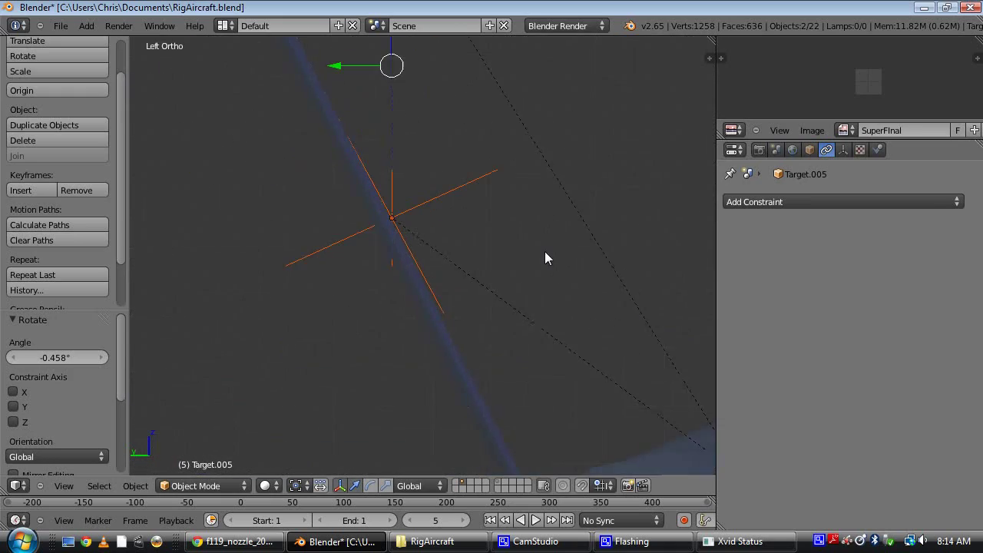
{"action": "key", "text": "g"}
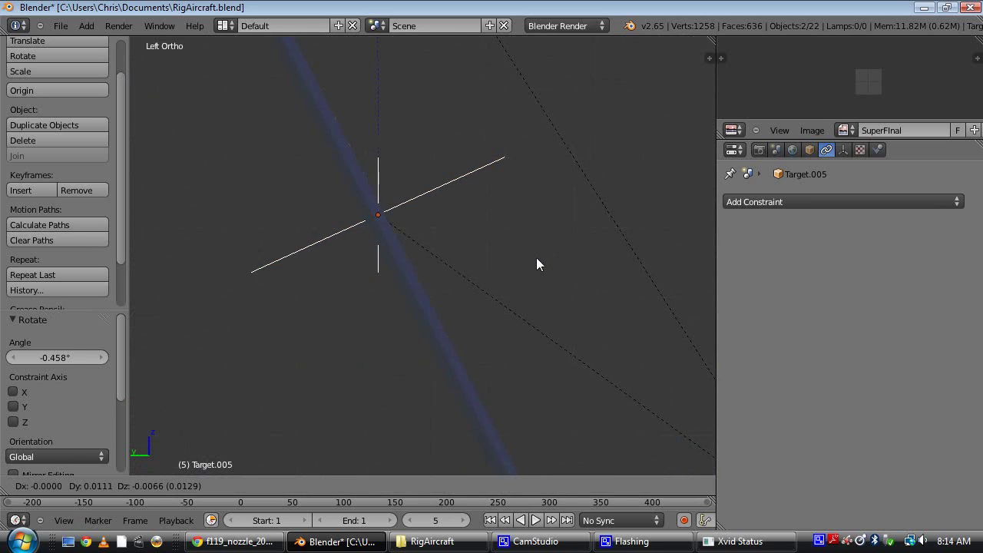
{"action": "left_click", "coordinate": [537, 259]}
{"action": "key", "text": "z"}
{"action": "key", "text": "r"}
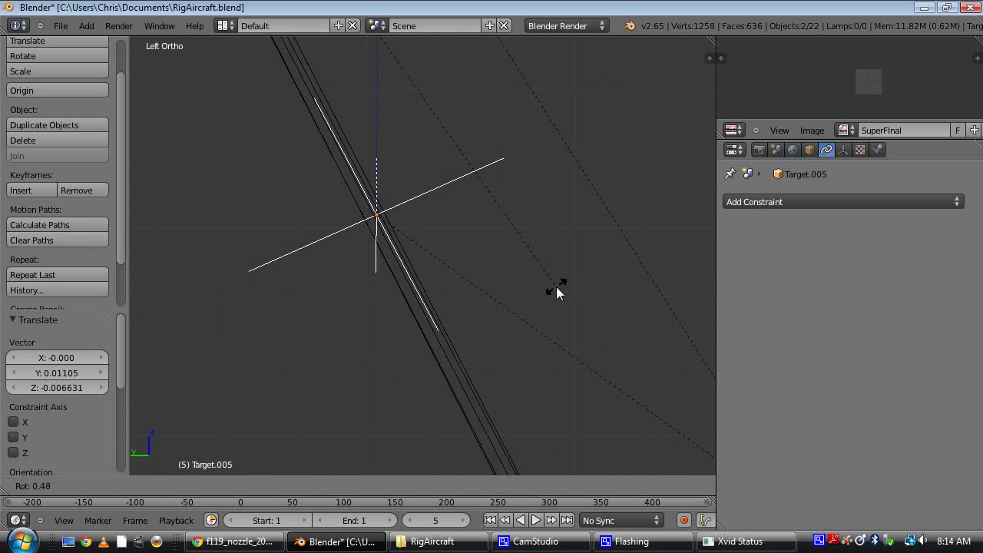
{"action": "left_click", "coordinate": [554, 291]}
{"action": "key", "text": "z"}
{"action": "mouse_move", "coordinate": [530, 264]}
{"action": "middle_mouse_down"}
{"action": "mouse_move", "coordinate": [489, 222]}
{"action": "mouse_move", "coordinate": [580, 248]}
{"action": "mouse_move", "coordinate": [479, 211]}
{"action": "mouse_move", "coordinate": [593, 238]}
{"action": "mouse_move", "coordinate": [607, 219]}
{"action": "middle_mouse_up"}
{"action": "right_click", "coordinate": [630, 177]}
{"action": "middle_click_drag", "start_coordinate": [501, 219], "coordinate": [542, 281]}
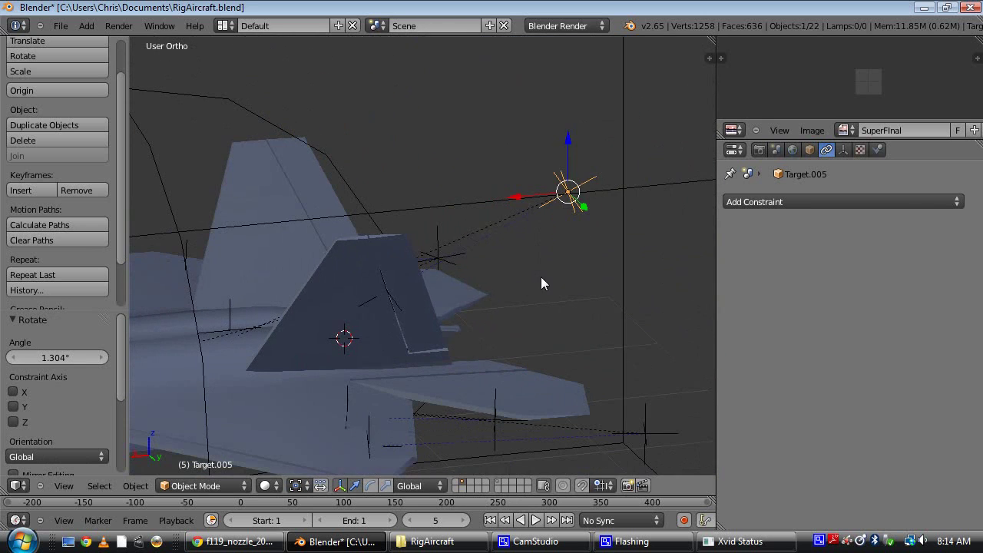
{"action": "key", "text": "g"}
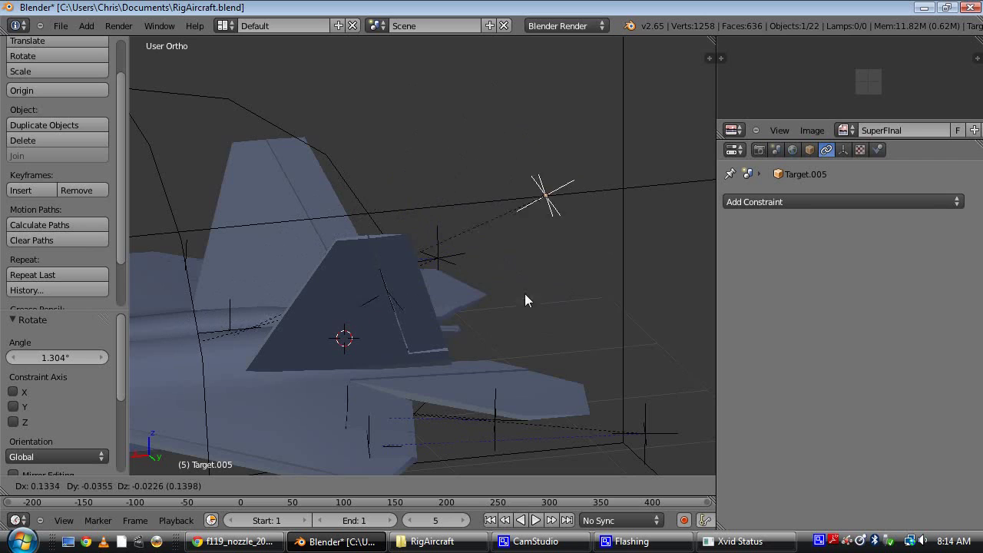
{"action": "left_click", "coordinate": [521, 239]}
Parent the Left_Vertical_Stabilizer rudder to the Base.005 empty as an object
{"action": "right_click", "coordinate": [413, 325]}
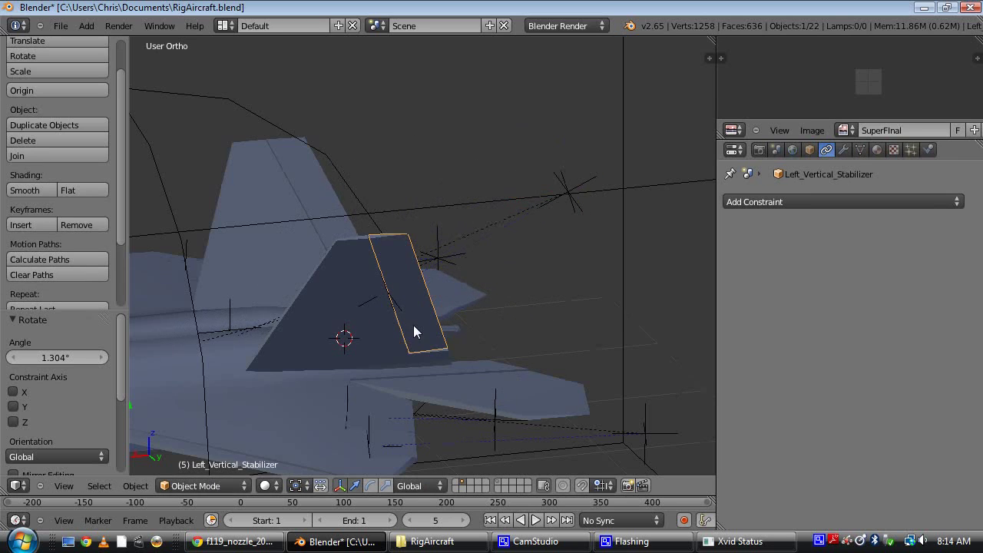
{"action": "scroll", "coordinate": [400, 338], "scroll_direction": "up", "scroll_amount": 3}
{"action": "right_click", "coordinate": [368, 353], "text": "shift"}
{"action": "key", "text": "ctrl+p"}
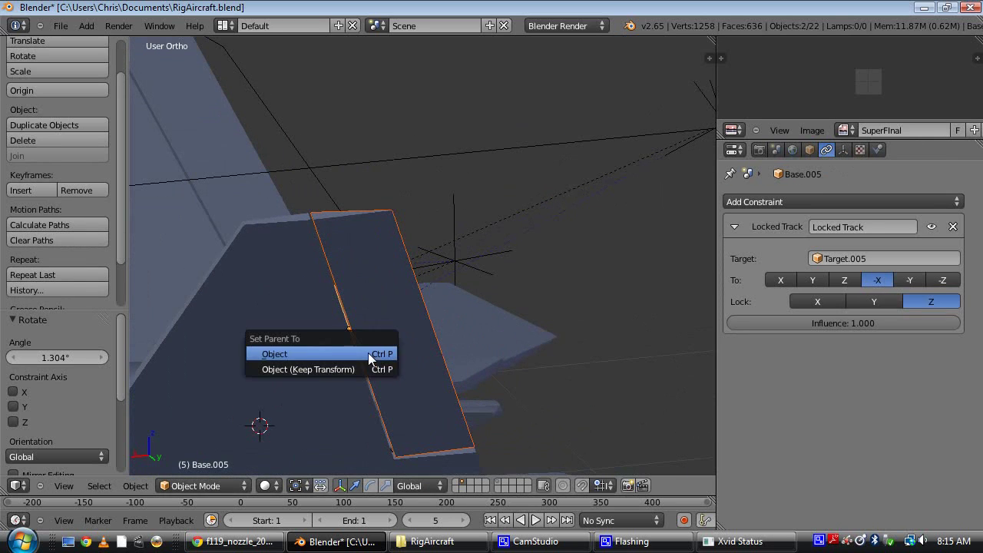
{"action": "left_click", "coordinate": [368, 353]}
{"action": "scroll", "coordinate": [368, 352], "scroll_direction": "down", "scroll_amount": 3}
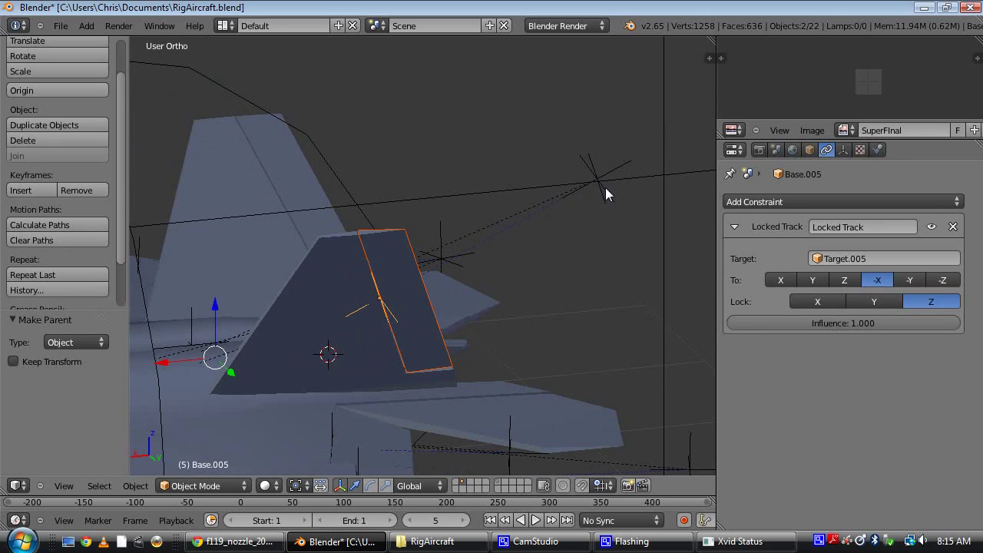
Test the left rudder's deflection with a temporary move of Target.005, and cancel the move
{"action": "right_click", "coordinate": [603, 189]}
{"action": "key", "text": "g"}
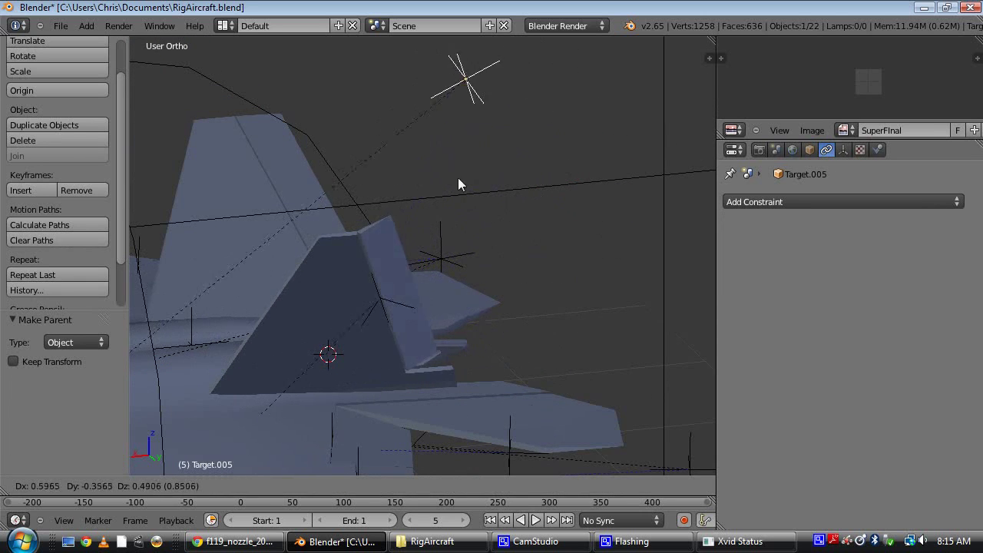
{"action": "key", "text": "Escape"}
Examine the left vertical tail and its rudder hinge line from several angles
{"action": "middle_click_drag", "start_coordinate": [405, 353], "coordinate": [354, 282]}
{"action": "scroll", "coordinate": [396, 290], "scroll_direction": "up", "scroll_amount": 3}
{"action": "scroll", "coordinate": [369, 288], "scroll_direction": "down", "scroll_amount": 4}
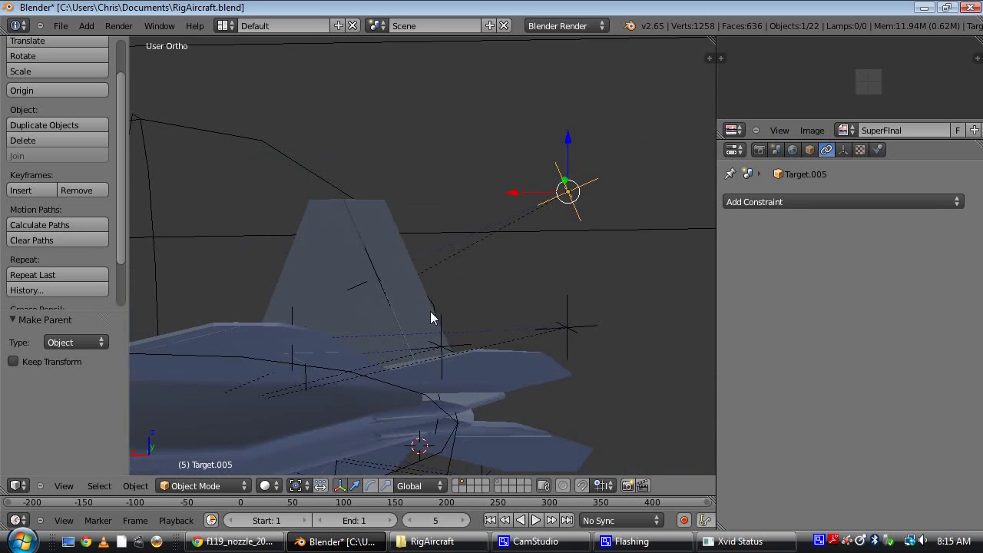
{"action": "middle_click_drag", "start_coordinate": [431, 317], "coordinate": [438, 345]}
{"action": "scroll", "coordinate": [438, 346], "scroll_direction": "up", "scroll_amount": 4}
{"action": "scroll", "coordinate": [434, 326], "scroll_direction": "down", "scroll_amount": 4}
{"action": "scroll", "coordinate": [423, 315], "scroll_direction": "up", "scroll_amount": 2}
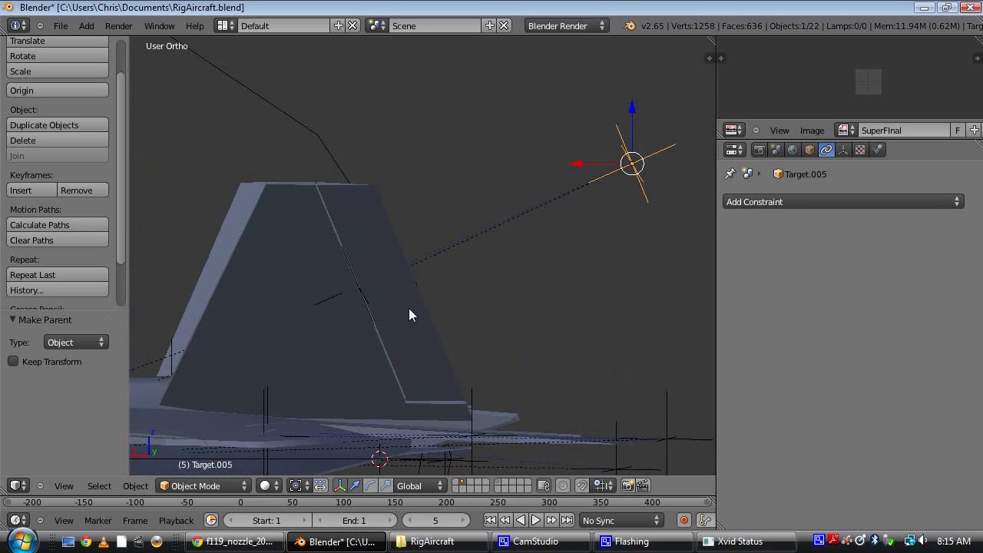
{"action": "scroll", "coordinate": [389, 274], "scroll_direction": "down", "scroll_amount": 3}
{"action": "middle_click_drag", "start_coordinate": [388, 274], "coordinate": [535, 285]}
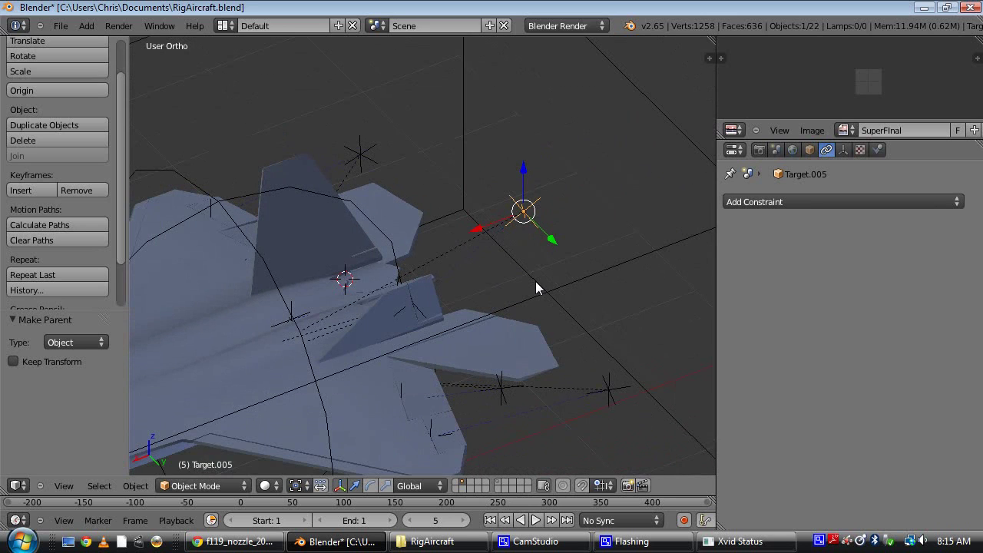
Trial-move Target.005 down toward the left horizontal stabilizer to check how the rudder follows, and cancel the move
{"action": "key", "text": "g"}
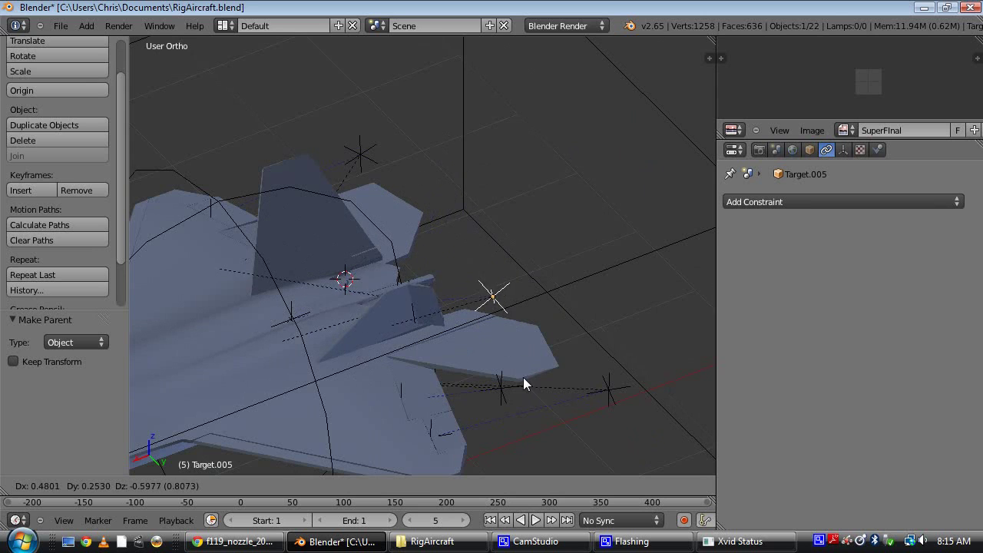
{"action": "left_click", "coordinate": [504, 304]}
{"action": "middle_click_drag", "start_coordinate": [504, 304], "coordinate": [470, 331]}
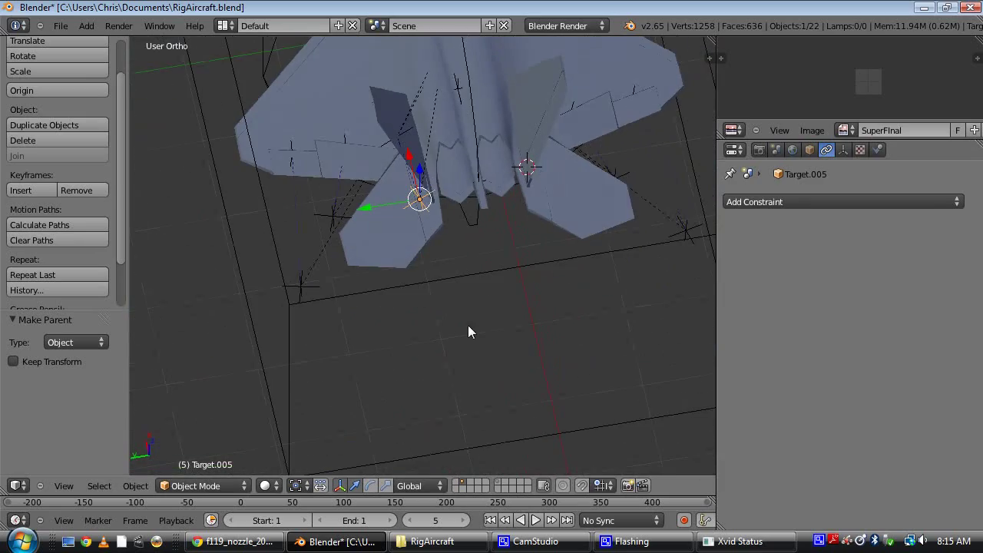
{"action": "middle_click_drag", "start_coordinate": [437, 237], "coordinate": [467, 363]}
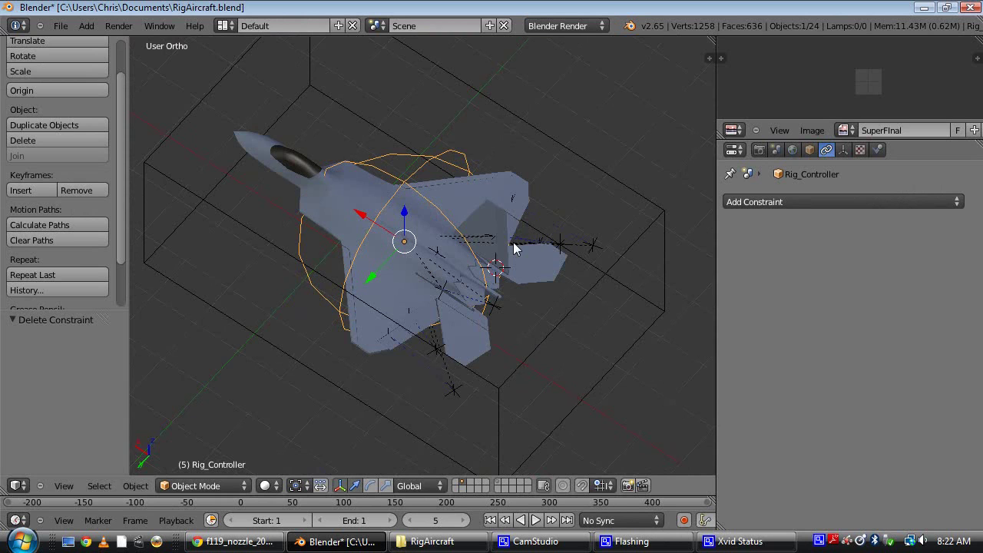
Select the right rudder, Right_V_Stabilizer, and inspect it on the right vertical tail
{"action": "scroll", "coordinate": [515, 247], "scroll_direction": "up", "scroll_amount": 3}
{"action": "right_click", "coordinate": [576, 250]}
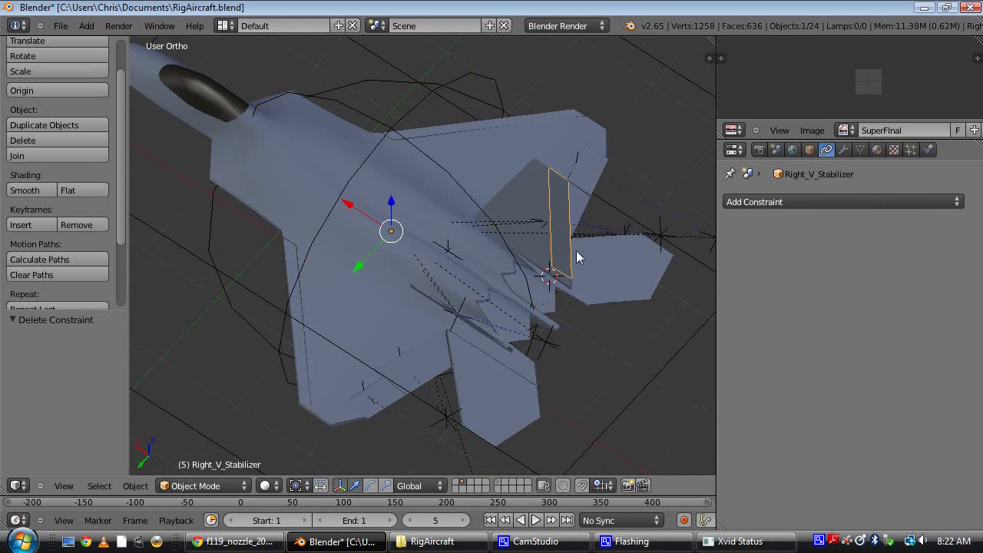
{"action": "middle_click_drag", "start_coordinate": [653, 261], "coordinate": [464, 248]}
Test the rudders with a temporary rotation of Rig_Controller about the global Z axis, and cancel it
{"action": "right_click", "coordinate": [461, 122]}
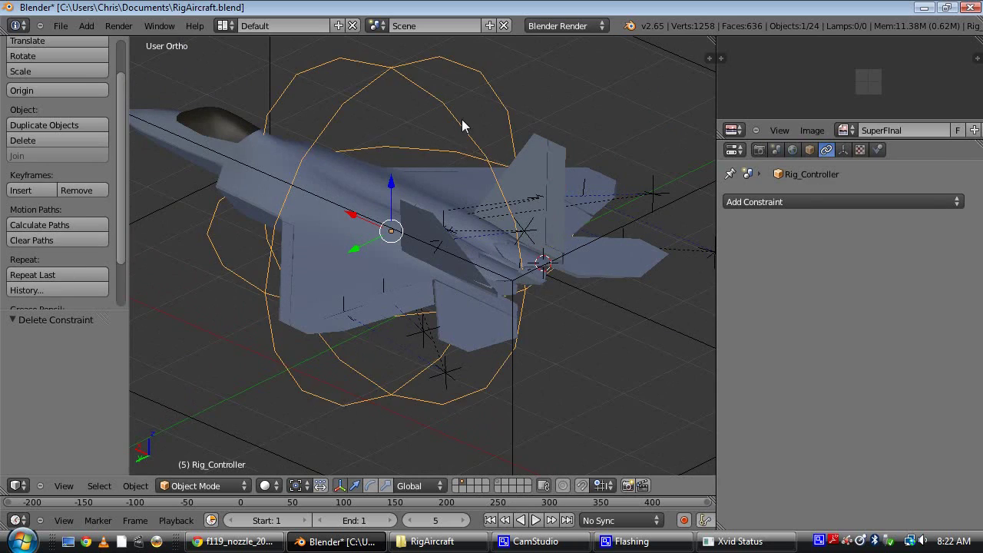
{"action": "middle_click_drag", "start_coordinate": [456, 150], "coordinate": [506, 327]}
{"action": "middle_click_drag", "start_coordinate": [560, 319], "coordinate": [491, 229]}
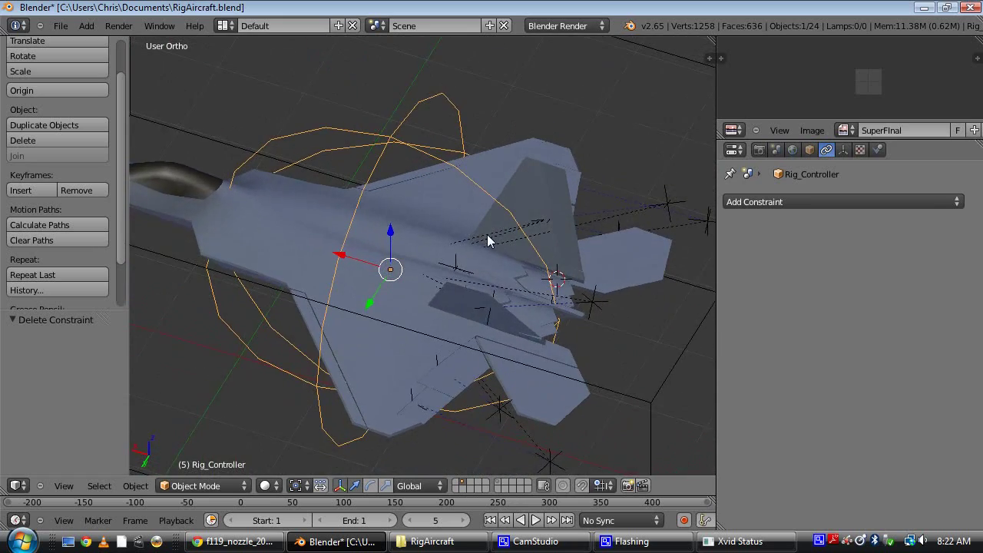
{"action": "scroll", "coordinate": [487, 235], "scroll_direction": "up", "scroll_amount": 4}
{"action": "key", "text": "r"}
{"action": "key", "text": "z"}
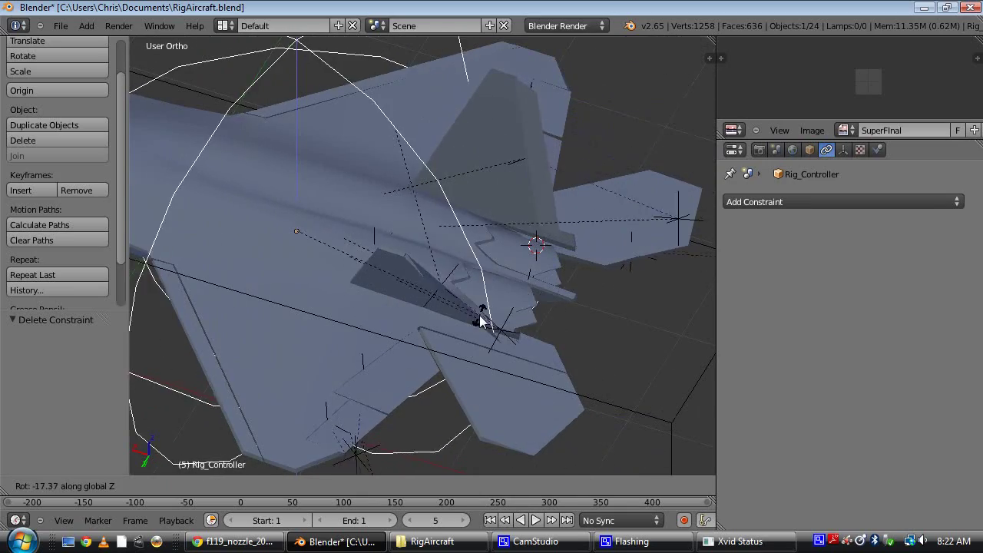
{"action": "left_click", "coordinate": [525, 255]}
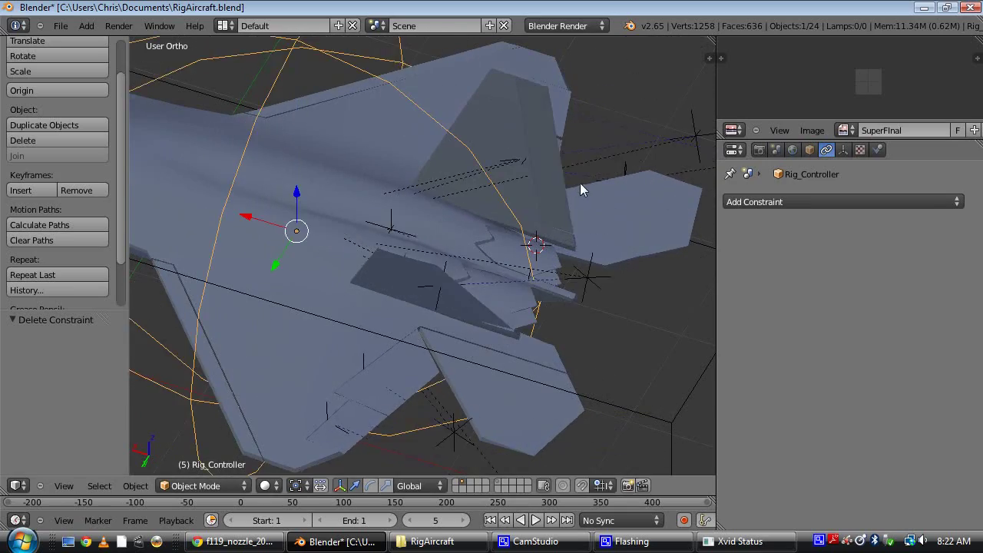
Test how the control surfaces react to a temporary rotation of Rig_Controller about the global Y axis, and cancel it
{"action": "scroll", "coordinate": [580, 183], "scroll_direction": "down", "scroll_amount": 5}
{"action": "scroll", "coordinate": [539, 234], "scroll_direction": "up", "scroll_amount": 3}
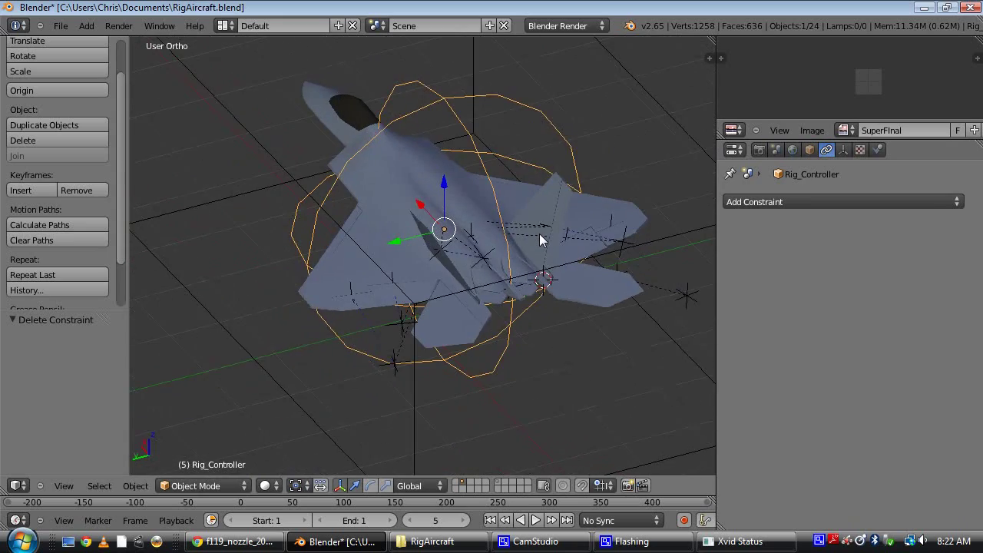
{"action": "key", "text": "r"}
{"action": "key", "text": "y"}
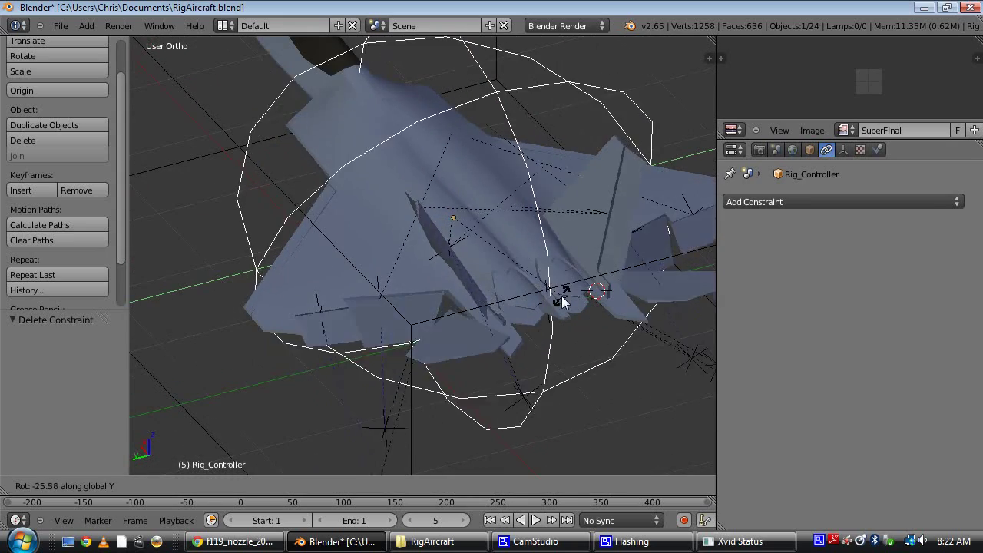
{"action": "left_click", "coordinate": [557, 242]}
Check the left rudder closely from above during another temporary Y-axis rotation of Rig_Controller, and cancel it
{"action": "middle_click_drag", "start_coordinate": [520, 230], "coordinate": [536, 123]}
{"action": "scroll", "coordinate": [517, 261], "scroll_direction": "up", "scroll_amount": 4}
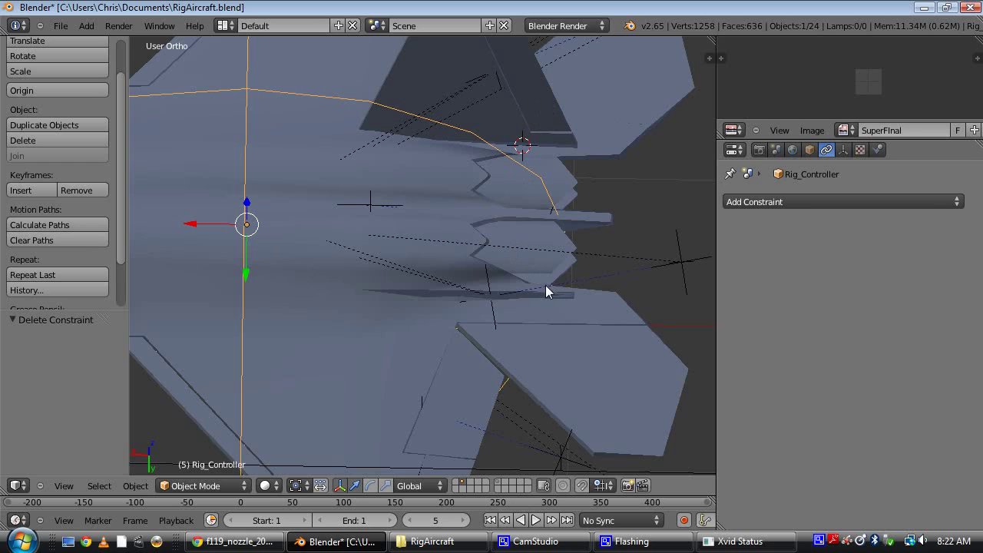
{"action": "key", "text": "r"}
{"action": "key", "text": "y"}
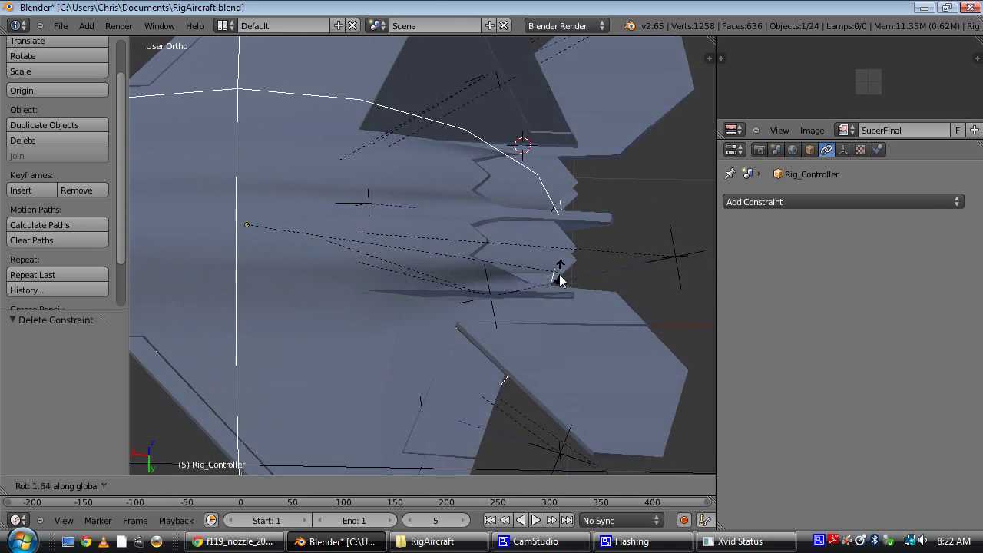
{"action": "left_click", "coordinate": [543, 323]}
Trial-move Target.005 sideways behind the left vertical tail to check the rudder's response, and cancel the move
{"action": "scroll", "coordinate": [547, 305], "scroll_direction": "down", "scroll_amount": 3}
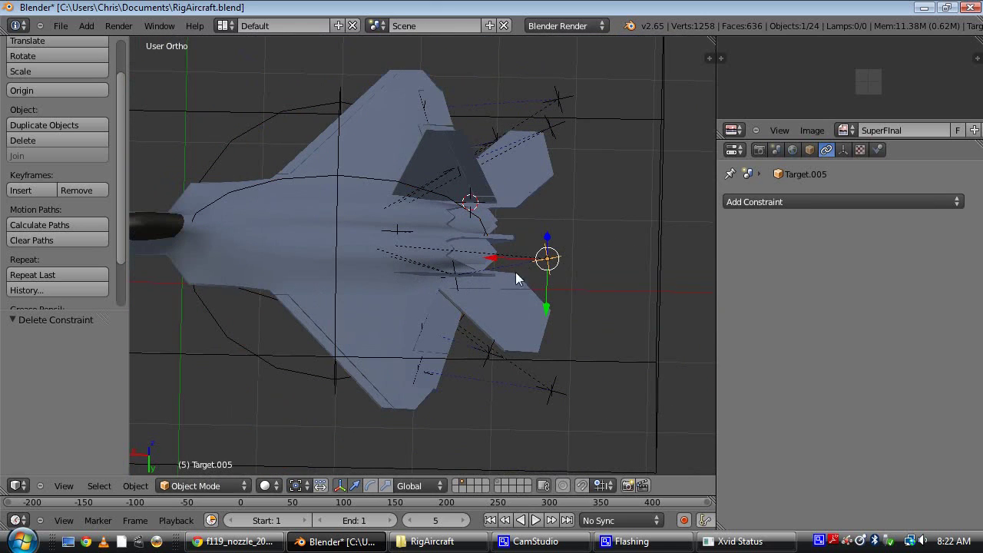
{"action": "scroll", "coordinate": [565, 287], "scroll_direction": "up", "scroll_amount": 3}
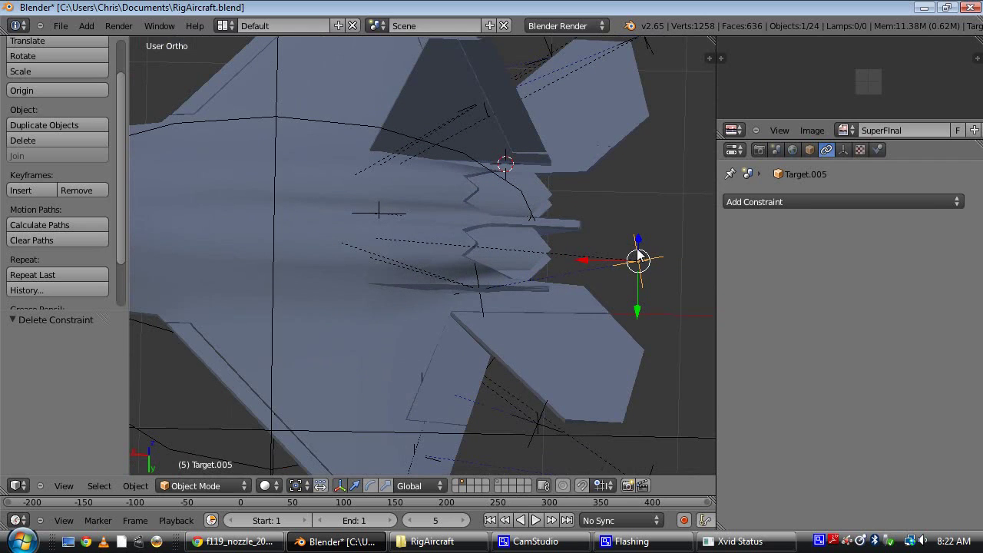
{"action": "left_click_drag", "start_coordinate": [638, 258], "coordinate": [647, 276]}
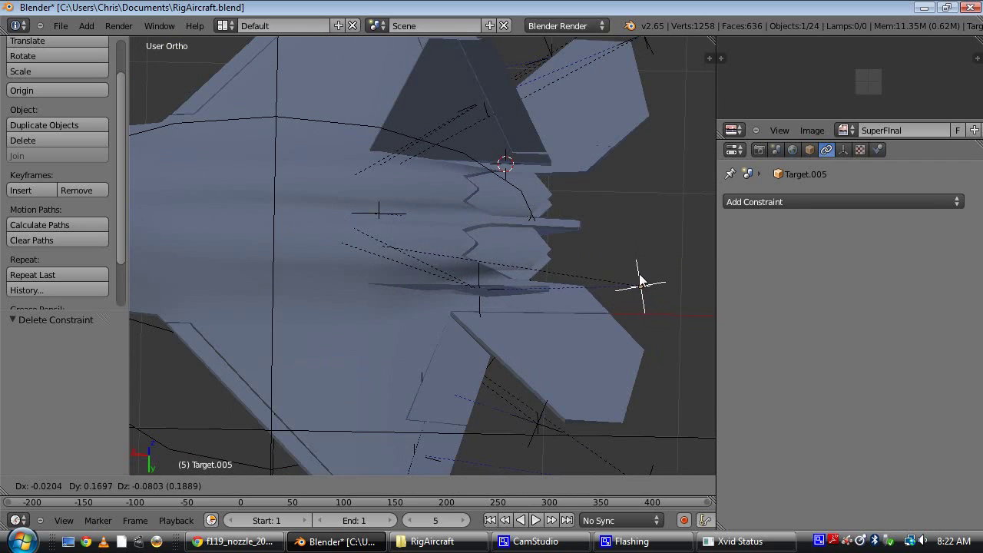
{"action": "right_click", "coordinate": [591, 265]}
Try a Limit Location constraint on Target.005 with Convert set to World Space, and remove the constraint
{"action": "scroll", "coordinate": [584, 234], "scroll_direction": "down", "scroll_amount": 3}
{"action": "middle_click_drag", "start_coordinate": [569, 290], "coordinate": [457, 231]}
{"action": "scroll", "coordinate": [490, 249], "scroll_direction": "up", "scroll_amount": 3}
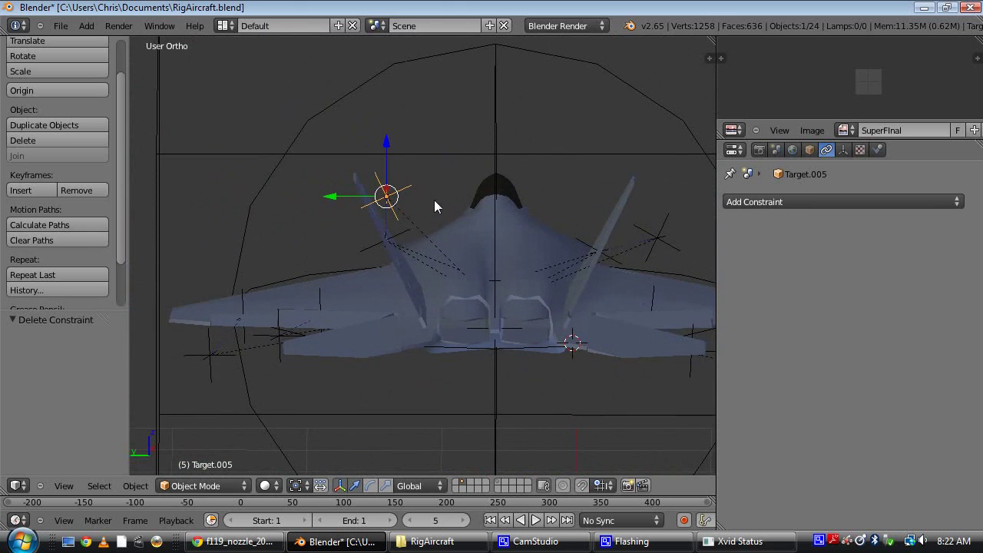
{"action": "left_click", "coordinate": [766, 201]}
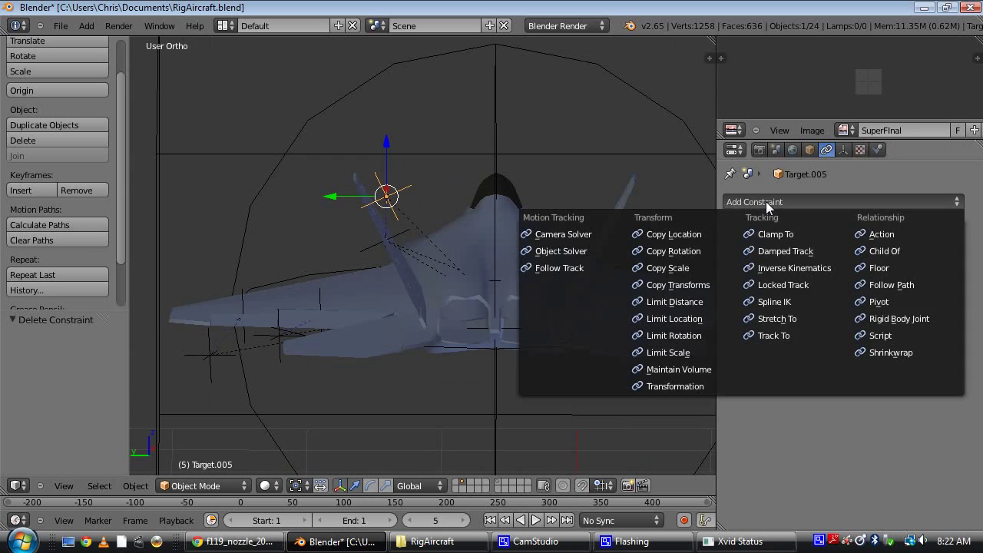
{"action": "left_click", "coordinate": [712, 319]}
{"action": "left_click", "coordinate": [901, 352]}
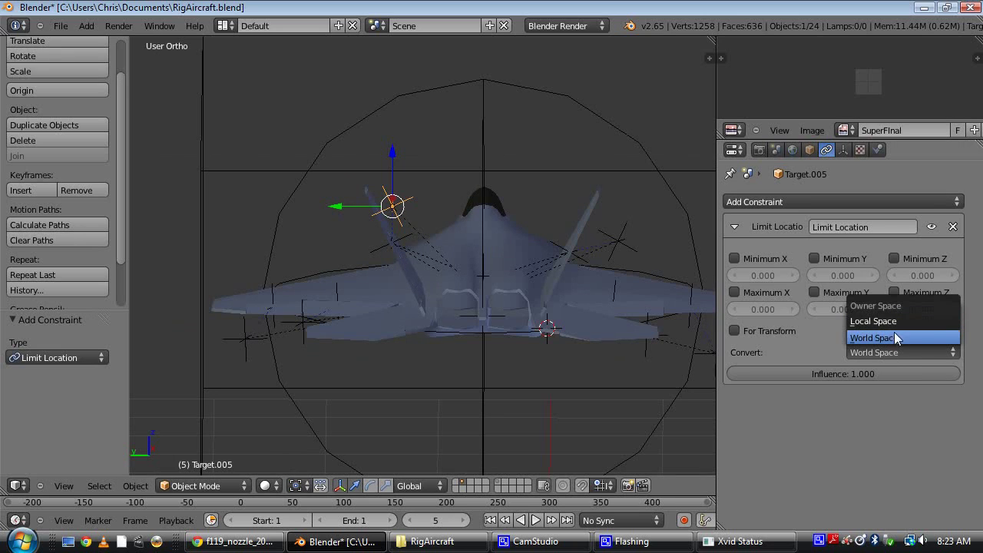
{"action": "left_click", "coordinate": [895, 338]}
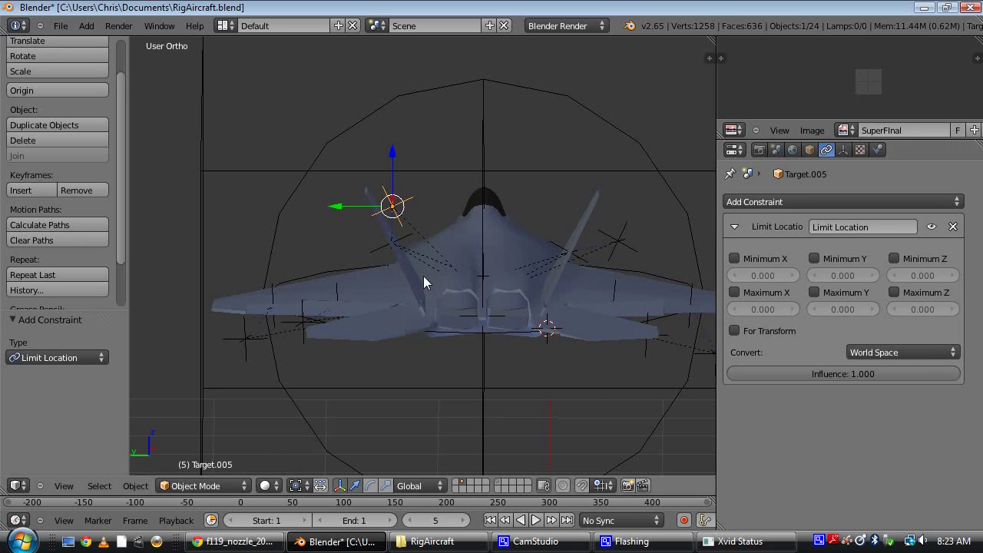
{"action": "left_click", "coordinate": [953, 227]}
{"action": "middle_click_drag", "start_coordinate": [691, 244], "coordinate": [584, 303]}
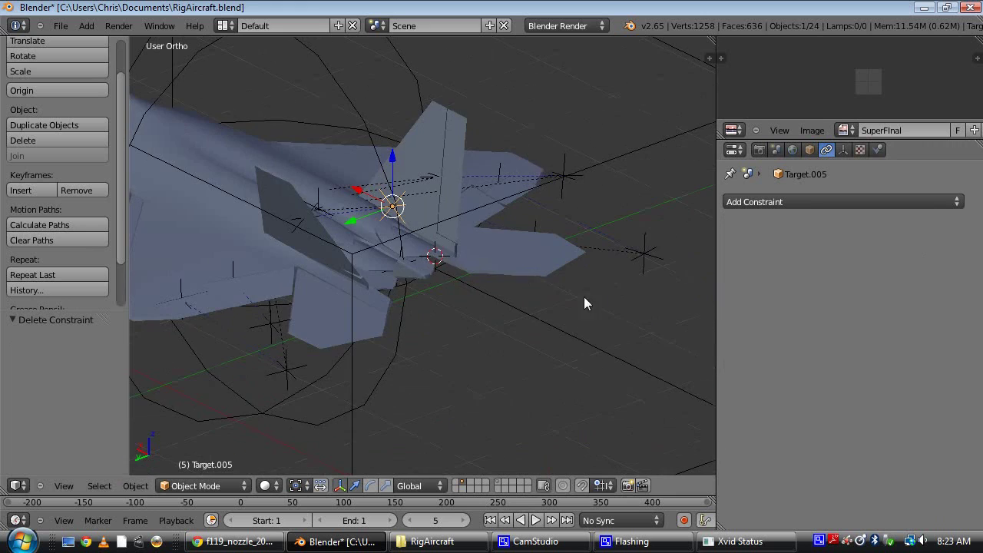
Check the Locked Track settings on Base.001 near the left tail and the constraint types available for it
{"action": "middle_click_drag", "start_coordinate": [392, 261], "coordinate": [486, 295]}
{"action": "right_click", "coordinate": [514, 260]}
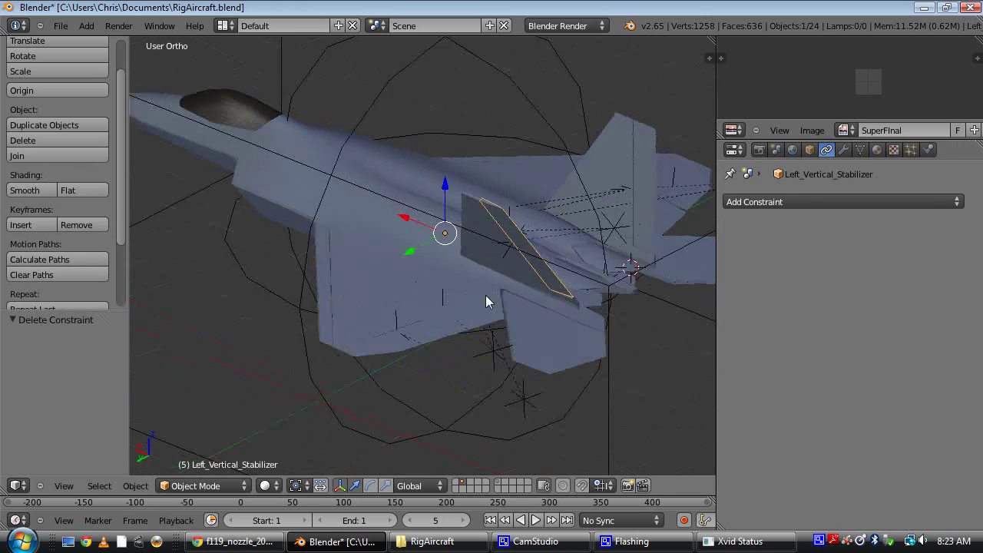
{"action": "scroll", "coordinate": [585, 362], "scroll_direction": "up", "scroll_amount": 3}
{"action": "middle_click_drag", "start_coordinate": [585, 363], "coordinate": [466, 312], "text": "shift"}
{"action": "scroll", "coordinate": [443, 278], "scroll_direction": "up", "scroll_amount": 5}
{"action": "right_click", "coordinate": [407, 297]}
{"action": "right_click", "coordinate": [487, 288]}
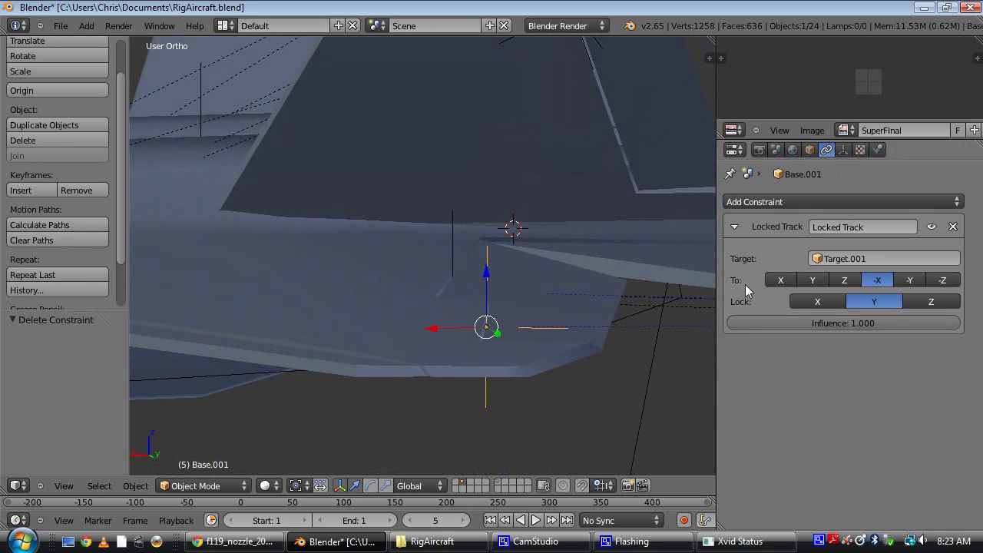
{"action": "left_click", "coordinate": [773, 203]}
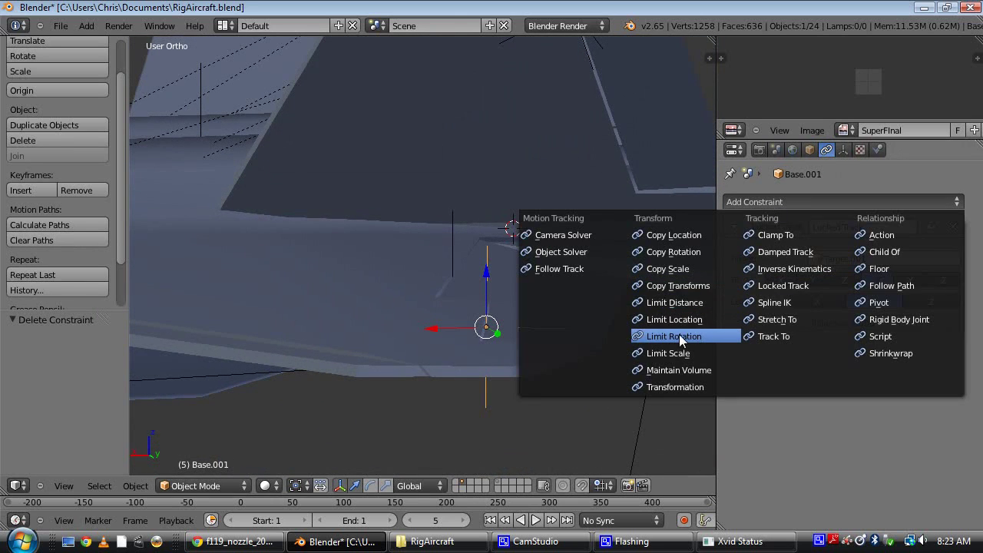
{"action": "middle_click_drag", "start_coordinate": [464, 342], "coordinate": [465, 295]}
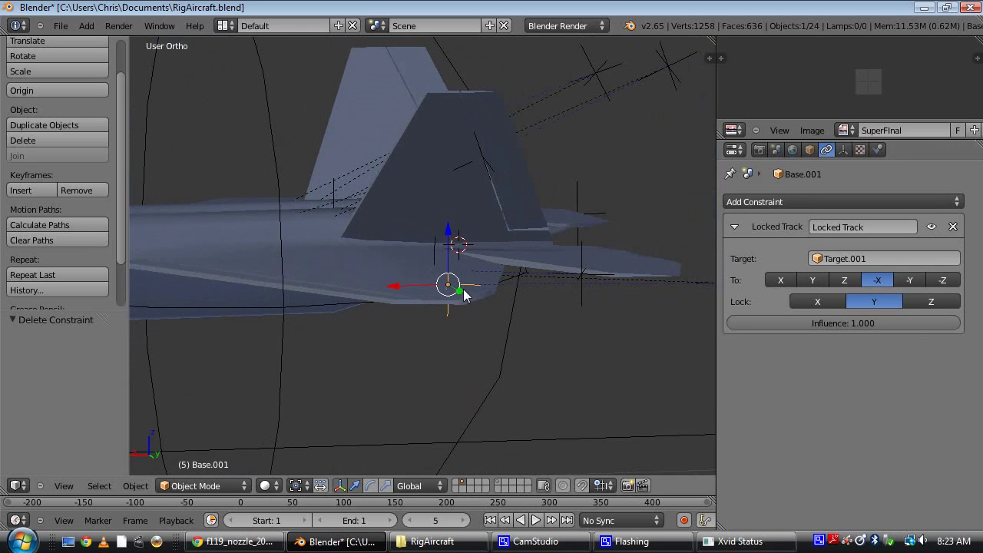
Test the control surfaces from the side with a temporary rotation of Rig_Controller about the global Y axis, and cancel it
{"action": "middle_click_drag", "start_coordinate": [399, 320], "coordinate": [451, 311]}
{"action": "right_click", "coordinate": [392, 343]}
{"action": "middle_click_drag", "start_coordinate": [392, 344], "coordinate": [513, 338]}
{"action": "key", "text": "r"}
{"action": "key", "text": "y"}
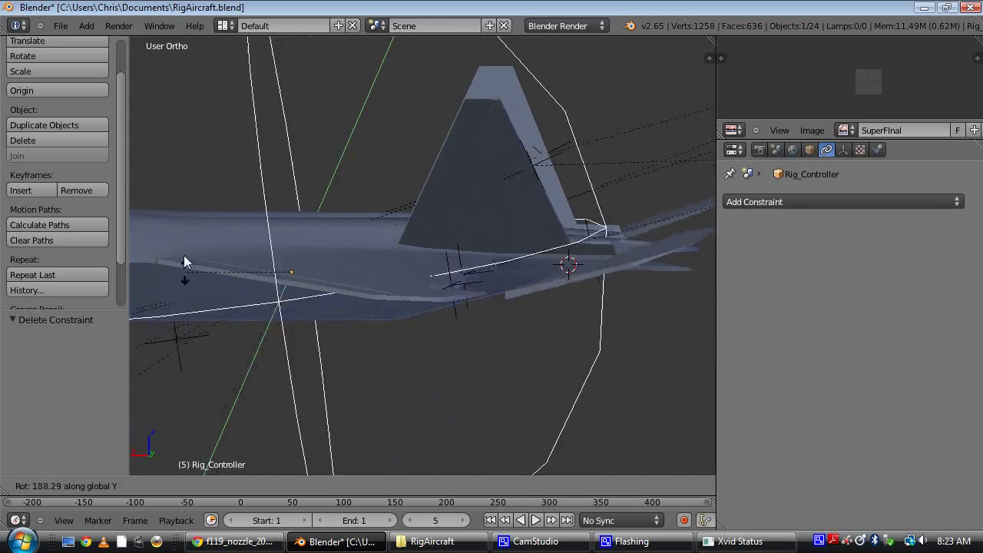
{"action": "right_click", "coordinate": [480, 246]}
Add a Limit Rotation constraint to Rig_Controller with Limit X, Y, Z and For Transform enabled, converted in World Space
{"action": "scroll", "coordinate": [473, 238], "scroll_direction": "down", "scroll_amount": 5}
{"action": "middle_click_drag", "start_coordinate": [472, 239], "coordinate": [538, 266]}
{"action": "middle_click_drag", "start_coordinate": [408, 264], "coordinate": [556, 282], "text": "shift"}
{"action": "scroll", "coordinate": [563, 333], "scroll_direction": "down", "scroll_amount": 2}
{"action": "middle_click_drag", "start_coordinate": [563, 332], "coordinate": [496, 298], "text": "shift"}
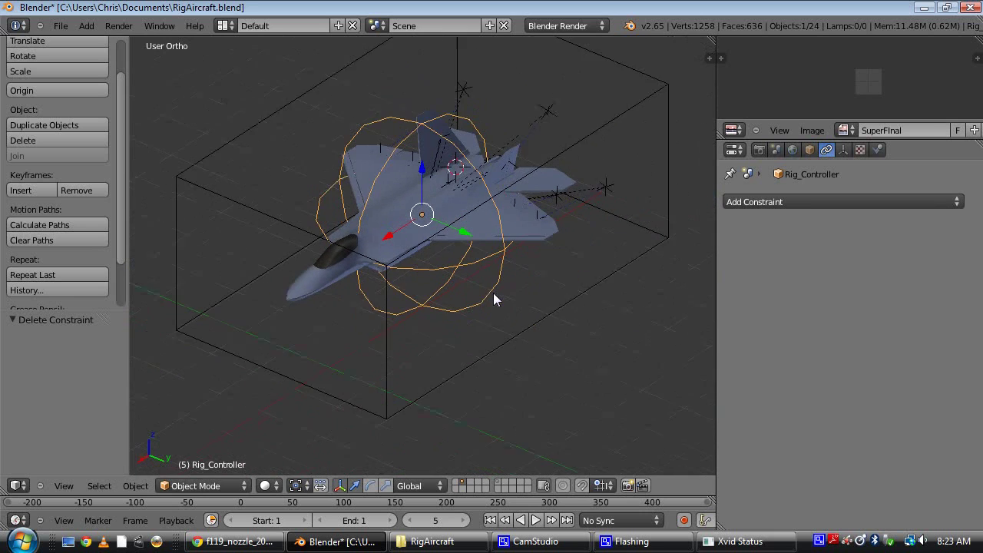
{"action": "scroll", "coordinate": [496, 290], "scroll_direction": "up", "scroll_amount": 2}
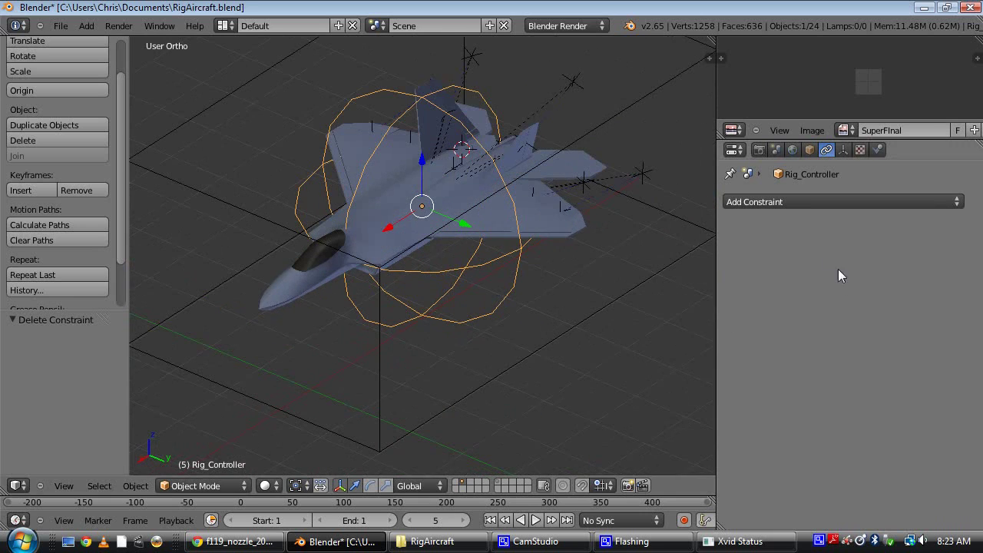
{"action": "left_click", "coordinate": [831, 204]}
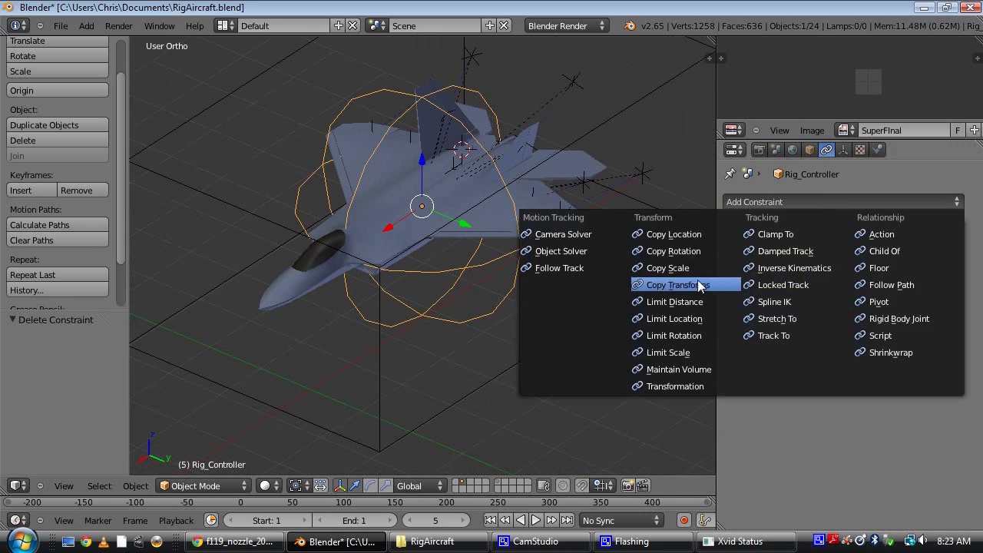
{"action": "left_click", "coordinate": [716, 336]}
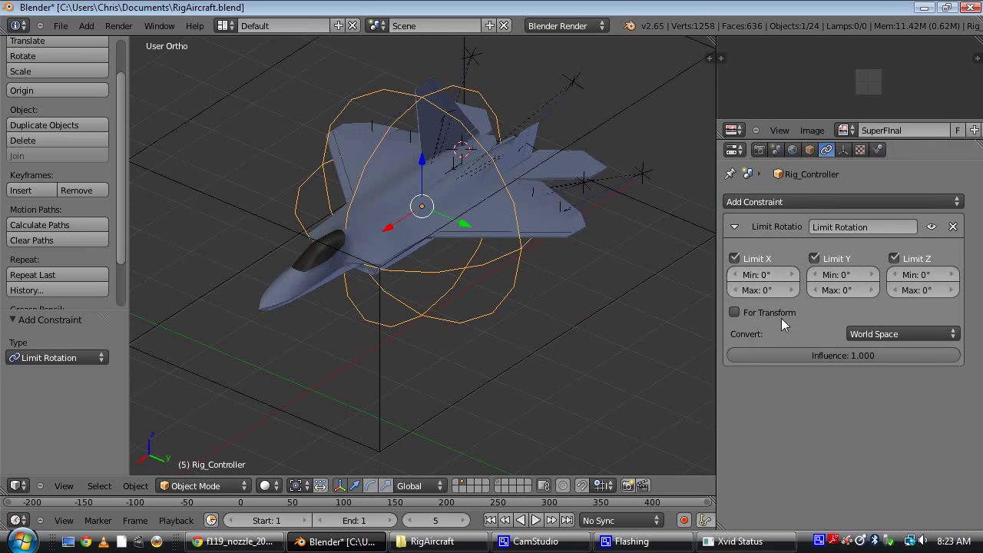
{"action": "scroll", "coordinate": [591, 254], "scroll_direction": "up", "scroll_amount": 3}
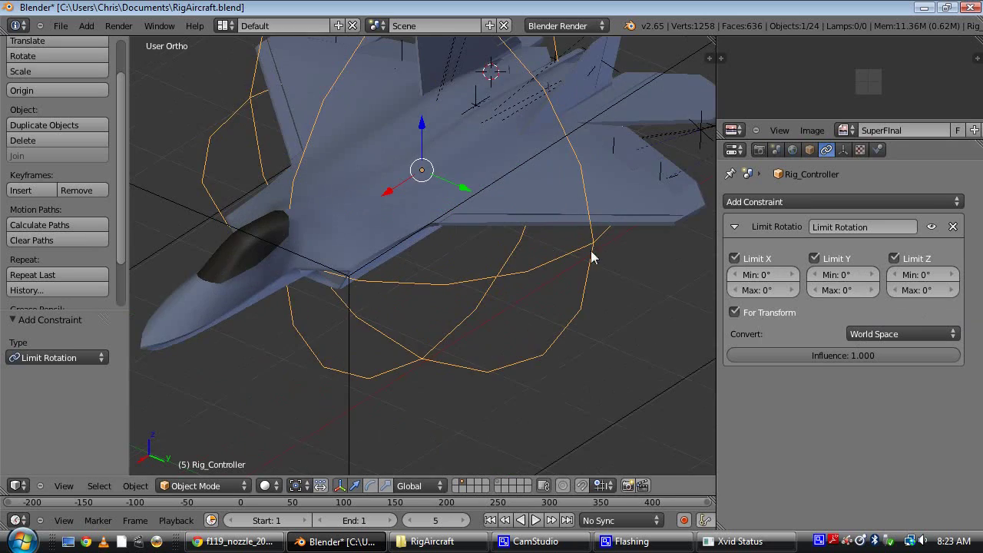
Test the rig with a trial move of F22_Model and a trial rotation about the global X axis
{"action": "middle_click_drag", "start_coordinate": [592, 253], "coordinate": [617, 253], "text": "shift"}
{"action": "scroll", "coordinate": [617, 253], "scroll_direction": "down", "scroll_amount": 3}
{"action": "right_click", "coordinate": [567, 346]}
{"action": "middle_click_drag", "start_coordinate": [568, 346], "coordinate": [569, 298]}
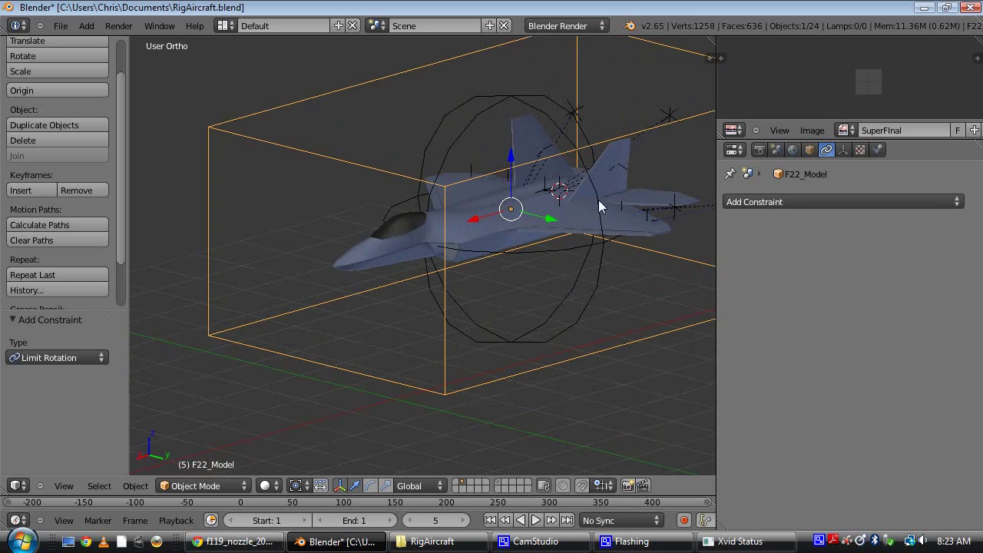
{"action": "middle_click_drag", "start_coordinate": [599, 232], "coordinate": [576, 270]}
{"action": "key", "text": "g"}
{"action": "left_click", "coordinate": [610, 240]}
{"action": "key", "text": "r"}
{"action": "key", "text": "x"}
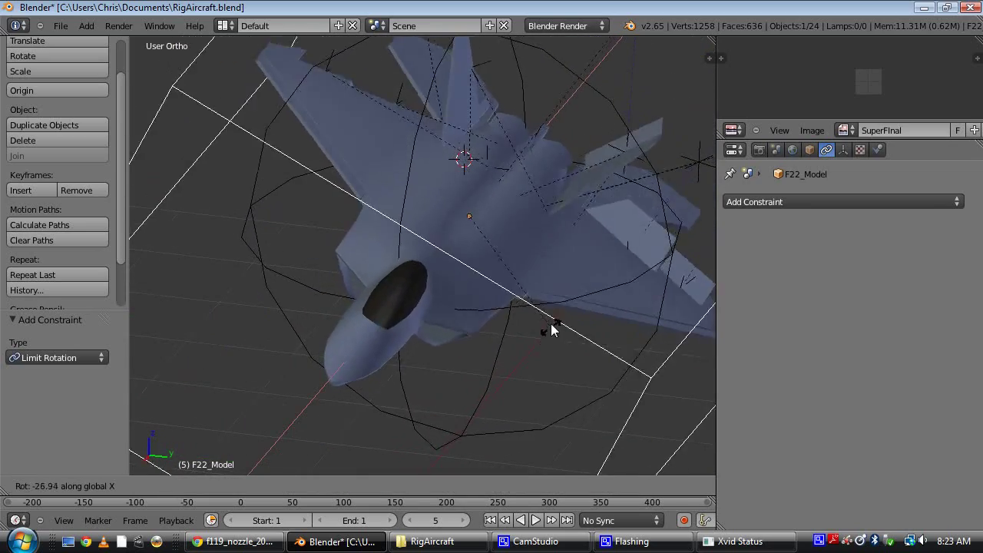
{"action": "left_click", "coordinate": [569, 333]}
Test how the control surfaces react to temporary rotations of F22_Model about the global Y axis, and cancel them
{"action": "middle_click_drag", "start_coordinate": [582, 274], "coordinate": [488, 287]}
{"action": "key", "text": "r"}
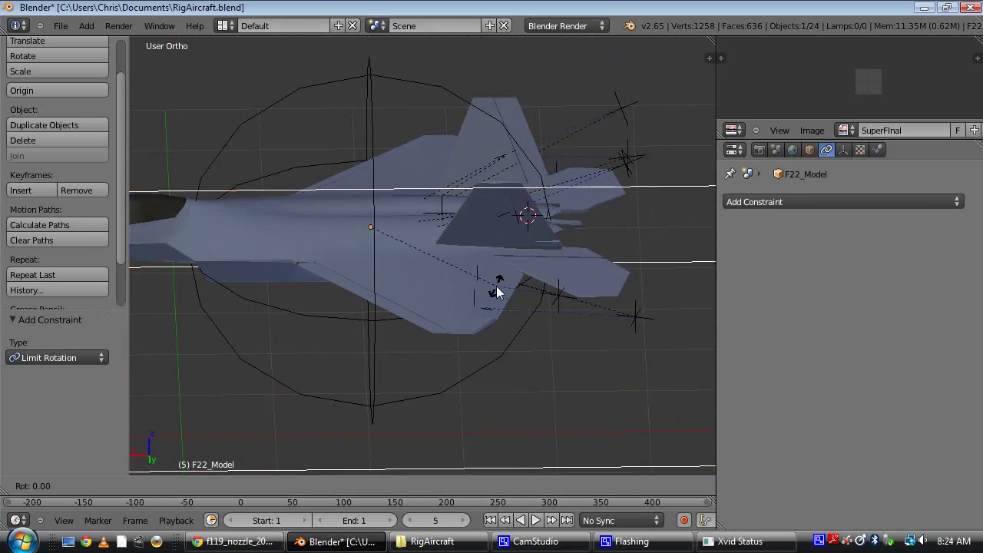
{"action": "key", "text": "y"}
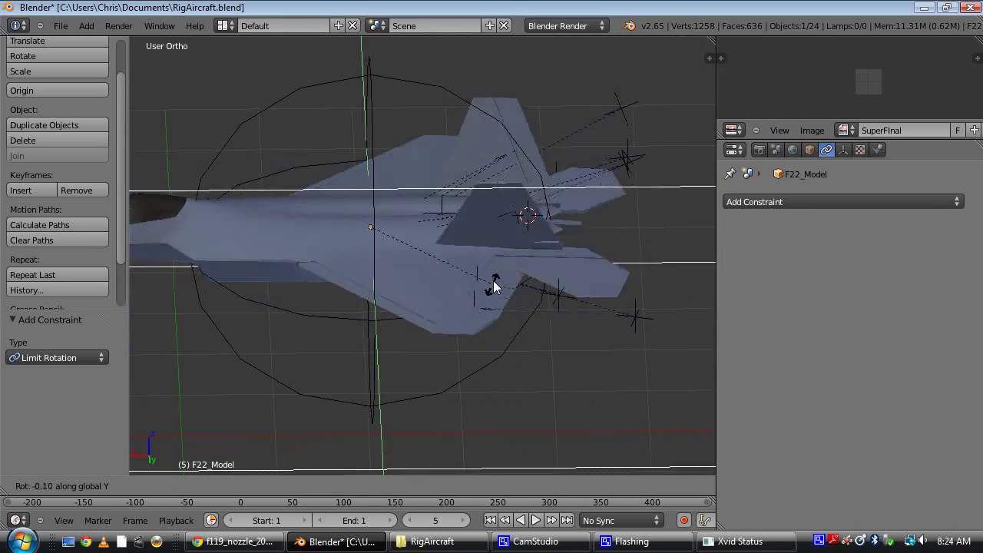
{"action": "left_click", "coordinate": [491, 251]}
{"action": "middle_click_drag", "start_coordinate": [491, 251], "coordinate": [428, 260]}
{"action": "scroll", "coordinate": [484, 282], "scroll_direction": "down", "scroll_amount": 5}
{"action": "scroll", "coordinate": [428, 260], "scroll_direction": "up", "scroll_amount": 4}
{"action": "middle_click_drag", "start_coordinate": [464, 328], "coordinate": [482, 292]}
{"action": "key", "text": "r"}
{"action": "key", "text": "y"}
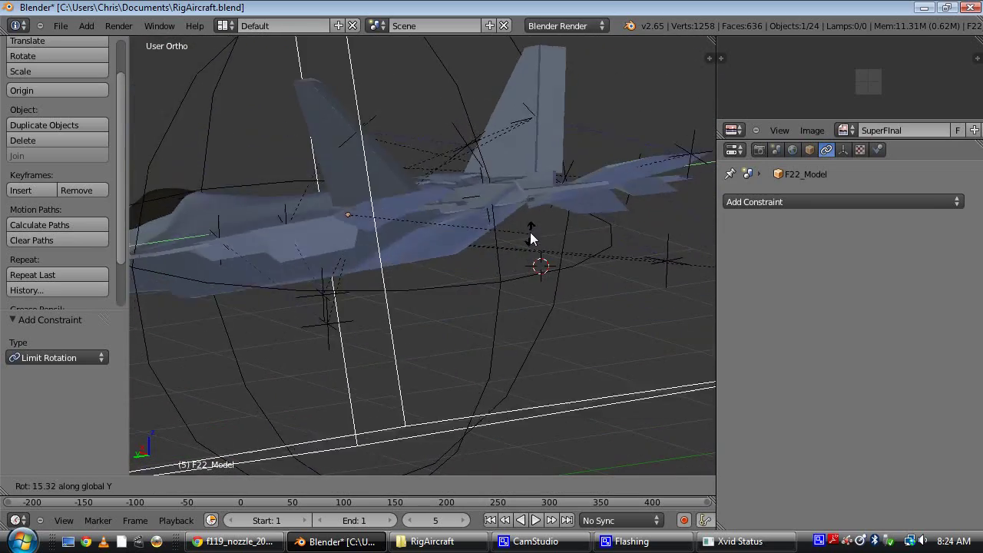
{"action": "right_click", "coordinate": [537, 321]}
Inspect the aircraft's control surfaces and their target empties from the side and from above
{"action": "middle_click_drag", "start_coordinate": [482, 275], "coordinate": [565, 278]}
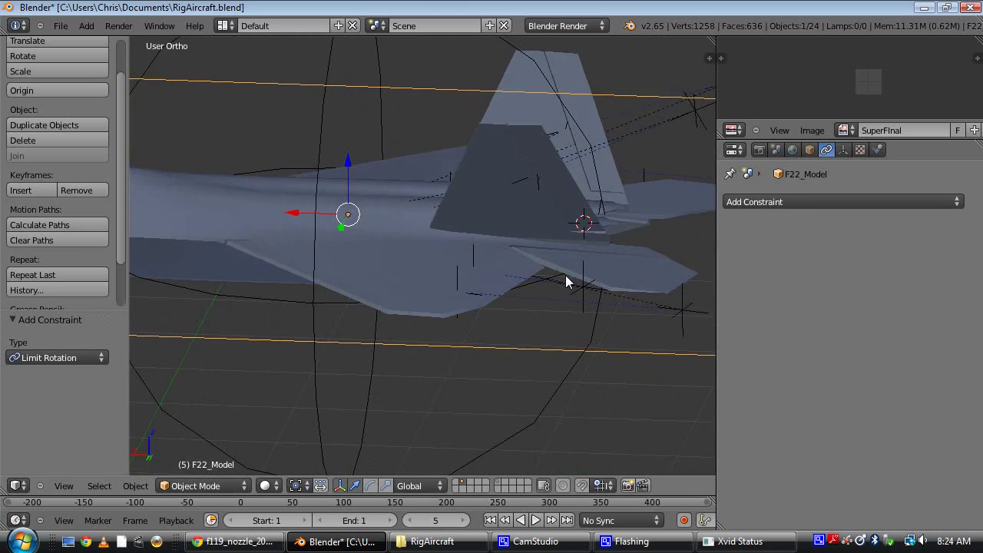
{"action": "scroll", "coordinate": [535, 238], "scroll_direction": "down", "scroll_amount": 3}
{"action": "middle_click_drag", "start_coordinate": [535, 237], "coordinate": [536, 347]}
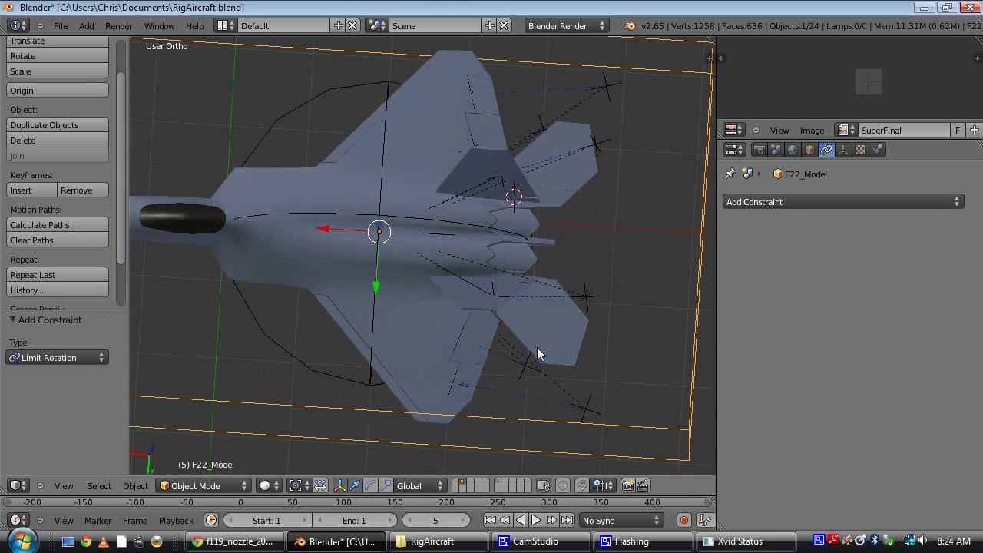
{"action": "key", "text": "KP_7"}
{"action": "scroll", "coordinate": [537, 347], "scroll_direction": "down", "scroll_amount": 2}
{"action": "middle_click_drag", "start_coordinate": [537, 345], "coordinate": [547, 263], "text": "shift"}
{"action": "scroll", "coordinate": [539, 301], "scroll_direction": "up", "scroll_amount": 1}
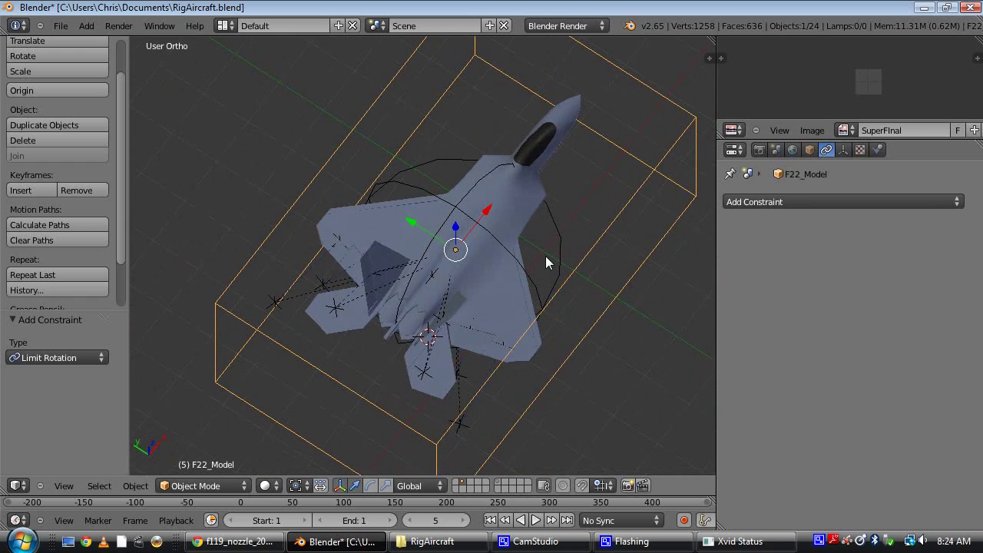